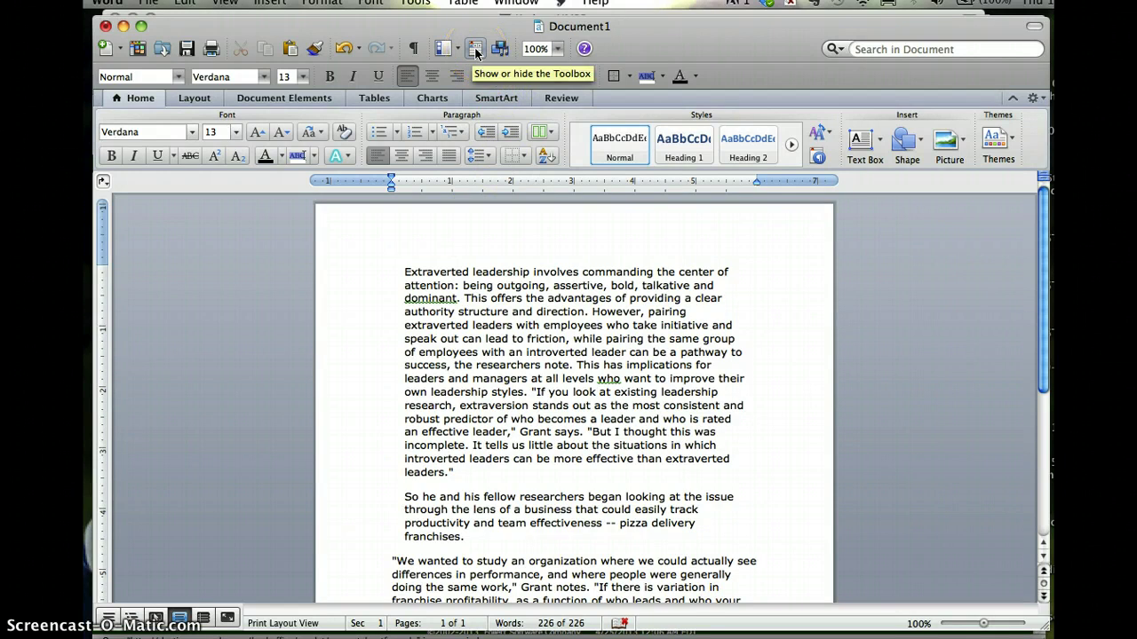
Open the citation manager for the document and set the citation style to APA.
{"action": "left_click", "coordinate": [305, 99]}
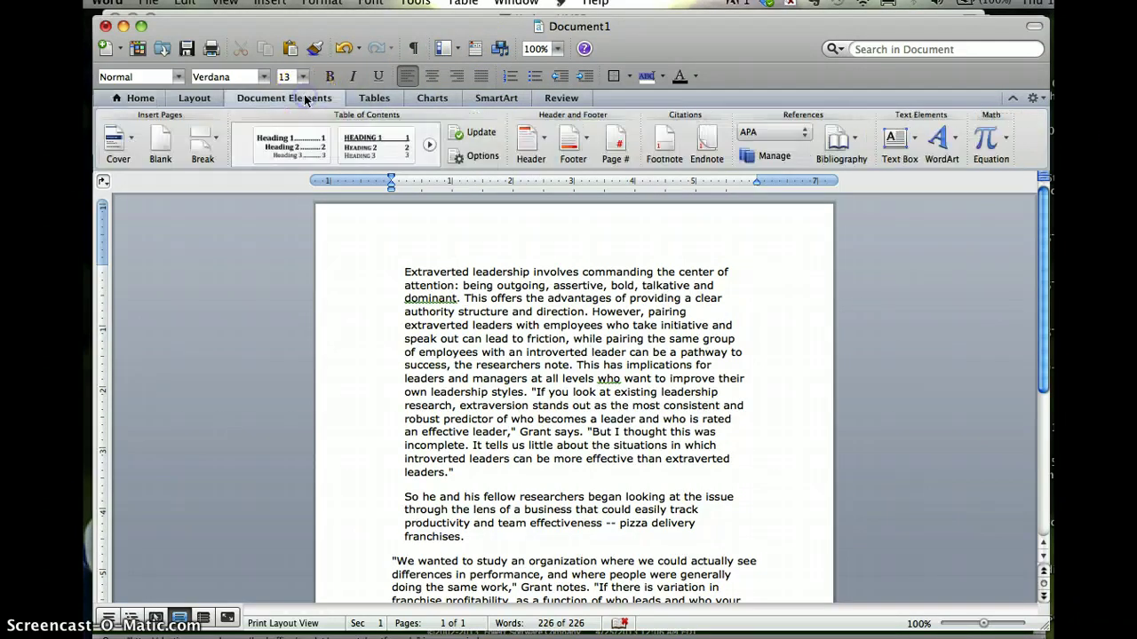
{"action": "left_click", "coordinate": [769, 160]}
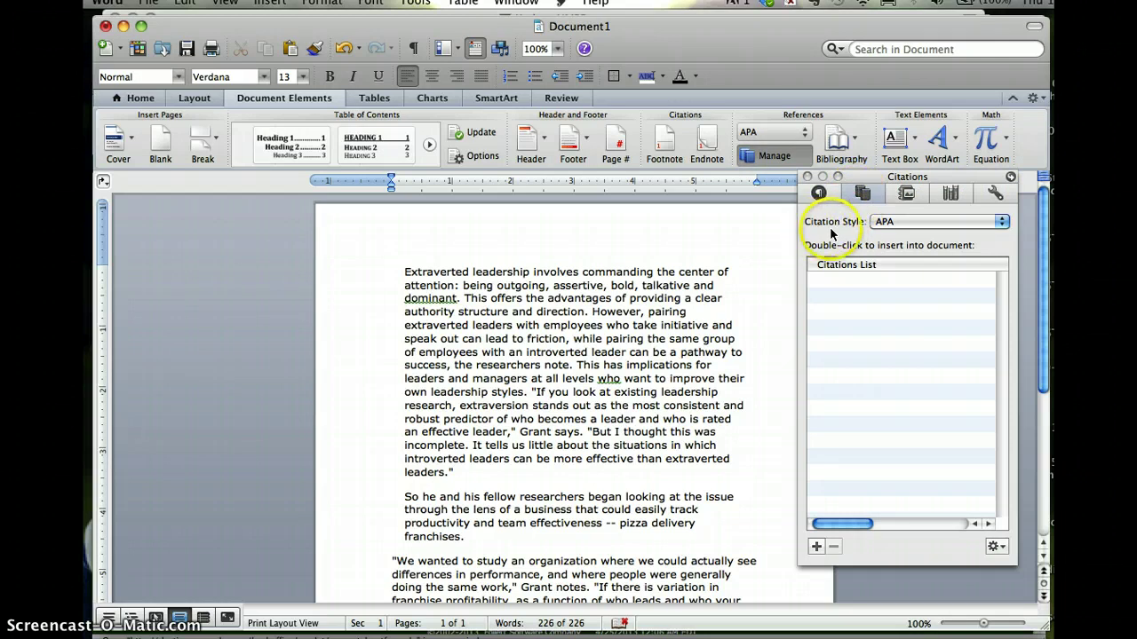
{"action": "left_click", "coordinate": [1005, 223]}
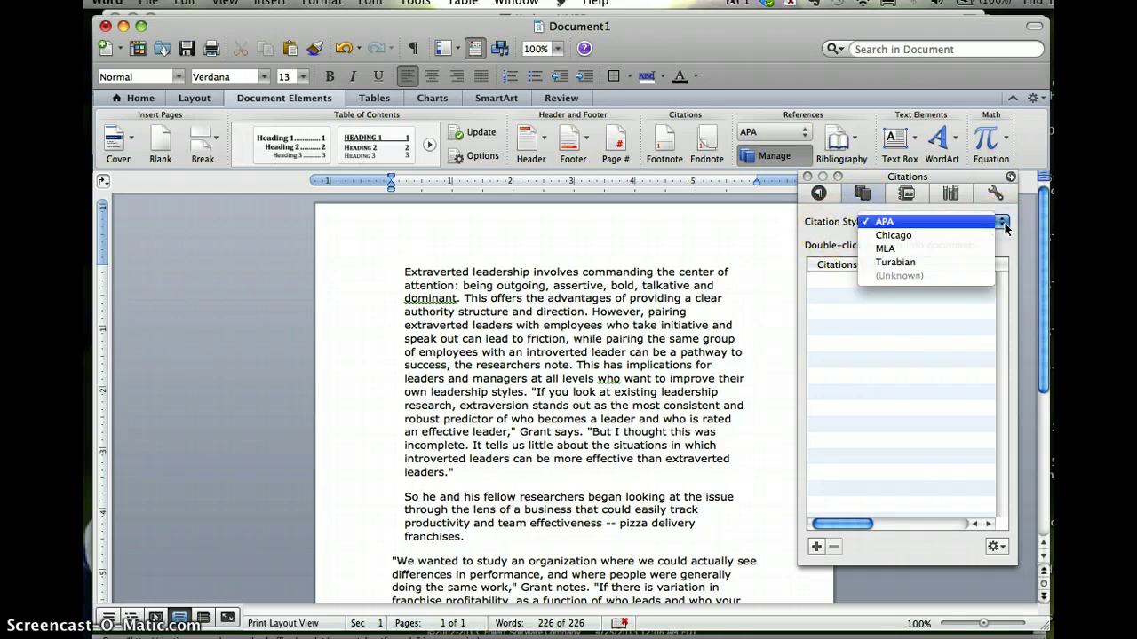
{"action": "left_click", "coordinate": [889, 223]}
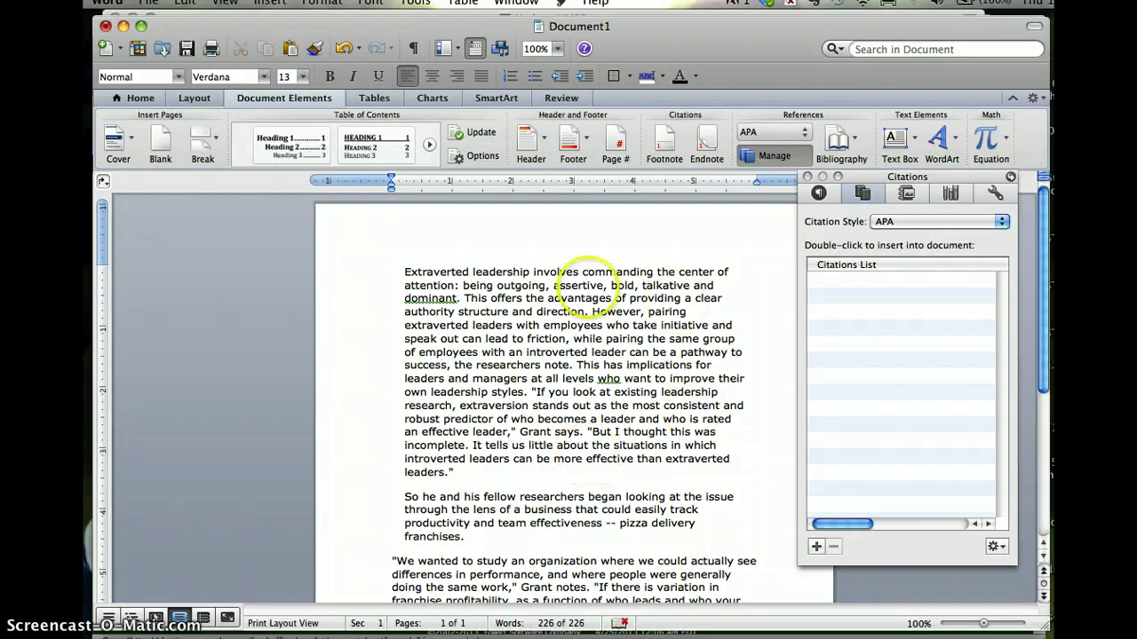
Delete all sources from the master list in the citation Source Manager and close it.
{"action": "scroll", "coordinate": [587, 432], "scroll_direction": "down", "scroll_amount": 5}
{"action": "scroll", "coordinate": [587, 432], "scroll_direction": "up", "scroll_amount": 4}
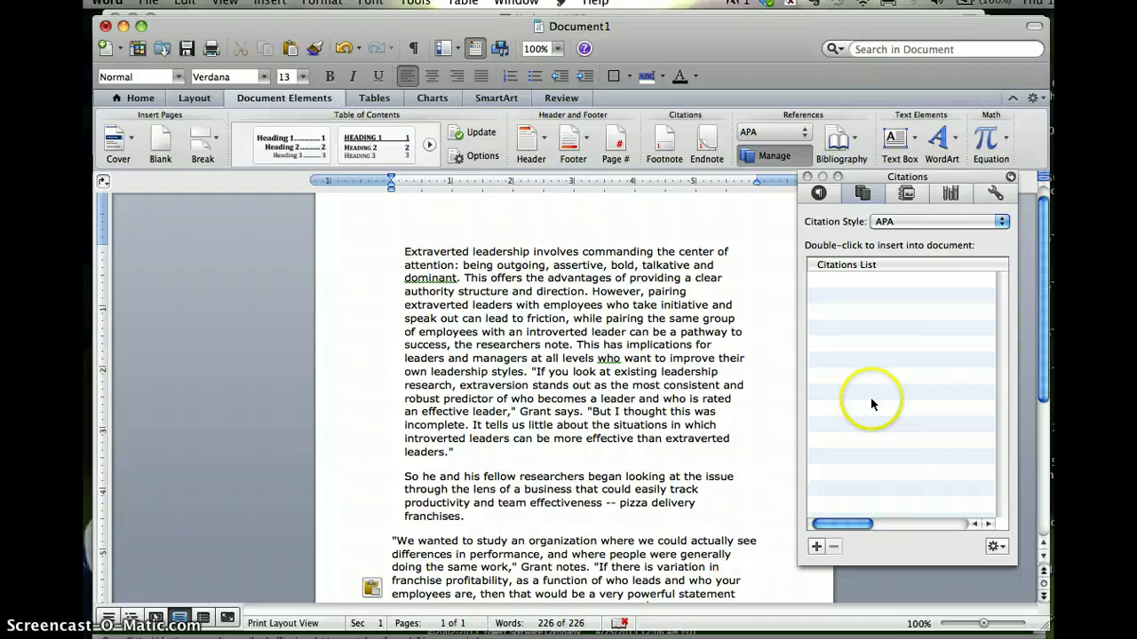
{"action": "left_click", "coordinate": [997, 546]}
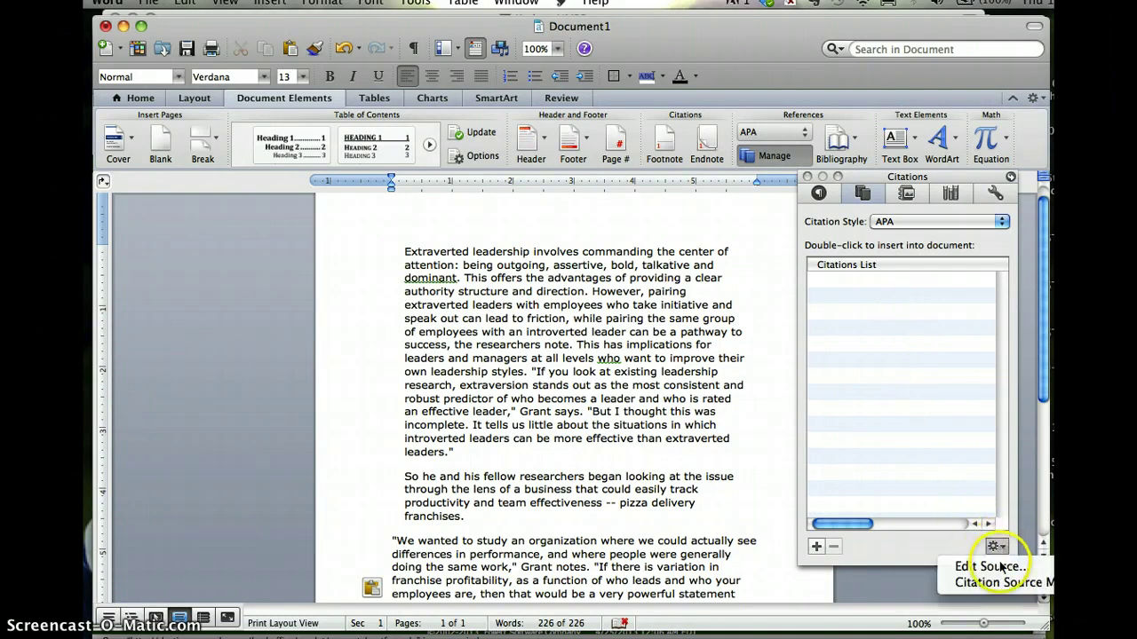
{"action": "left_click", "coordinate": [1001, 582]}
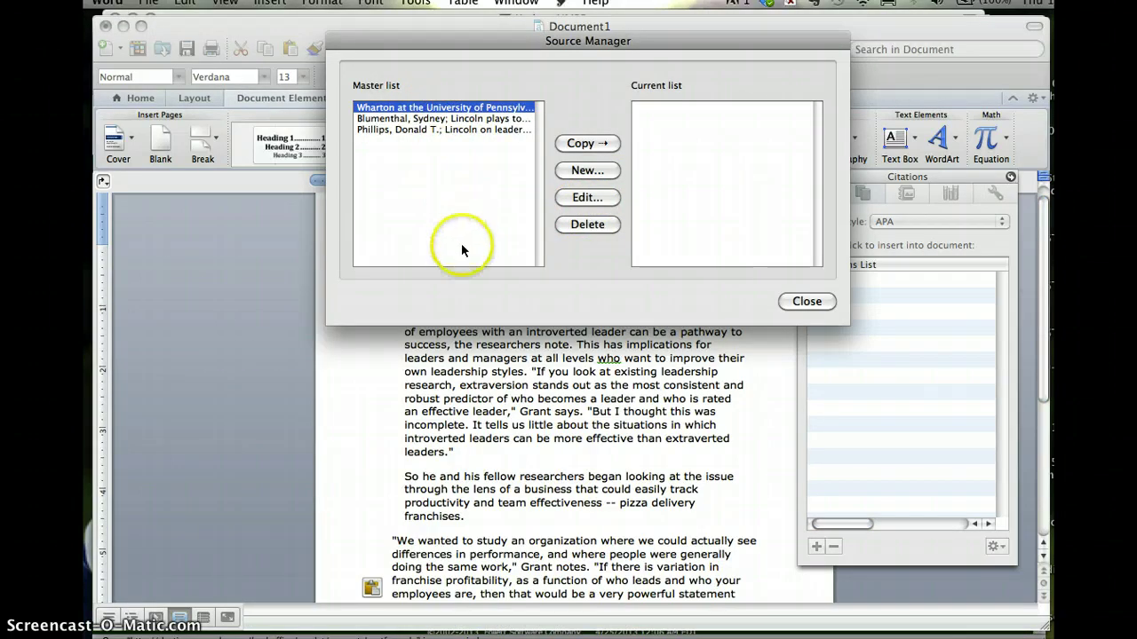
{"action": "left_click", "coordinate": [574, 225]}
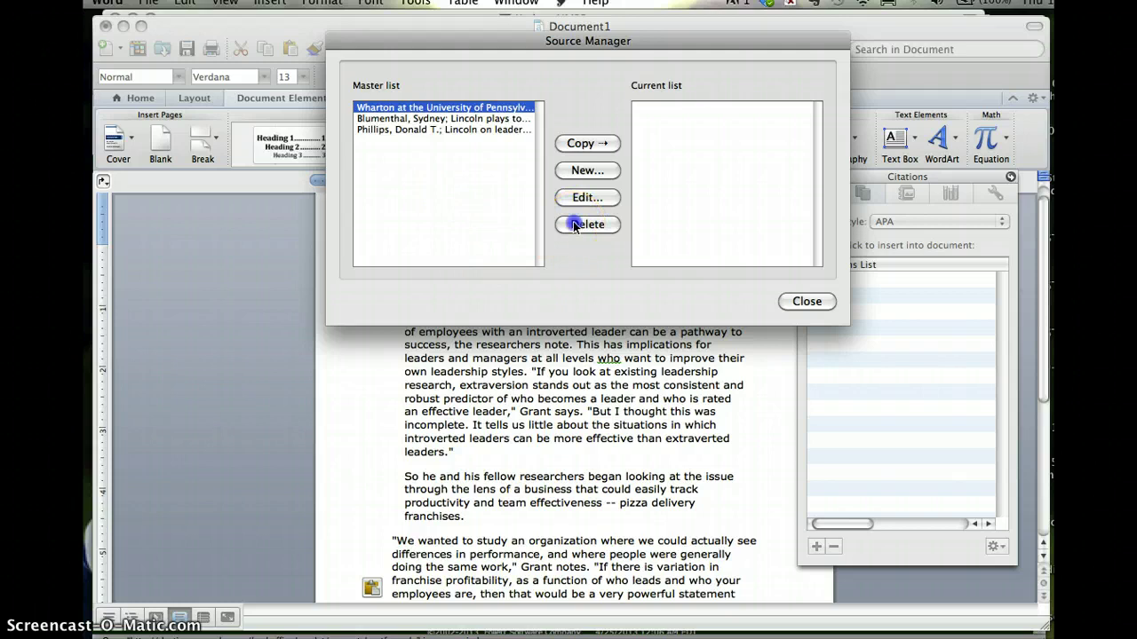
{"action": "left_click", "coordinate": [573, 224]}
{"action": "left_click", "coordinate": [573, 224]}
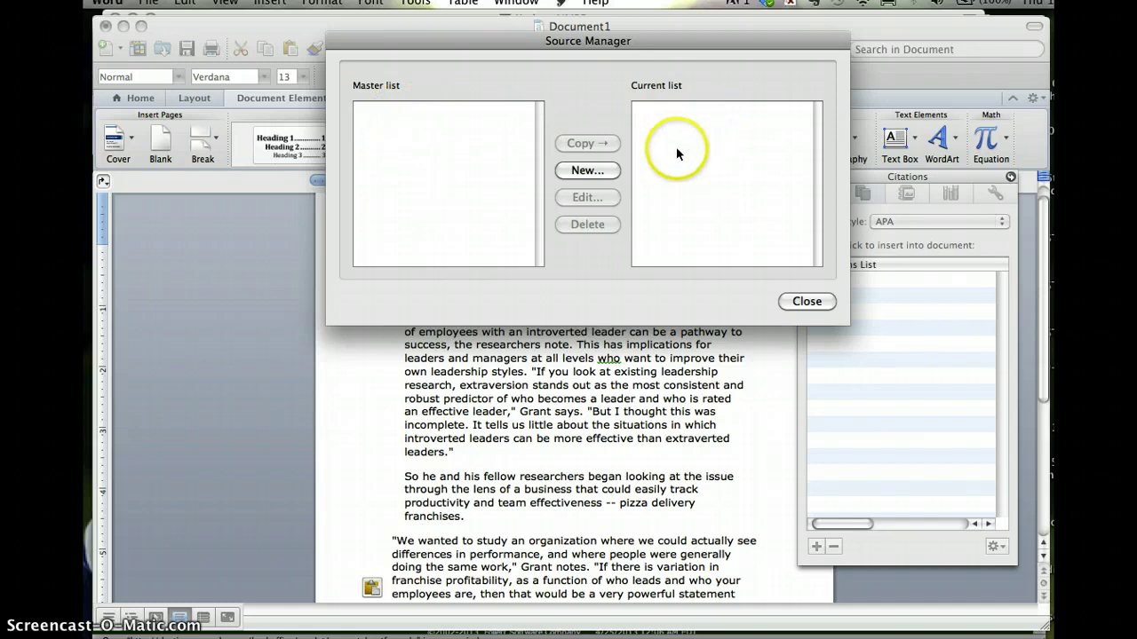
{"action": "left_click", "coordinate": [804, 301]}
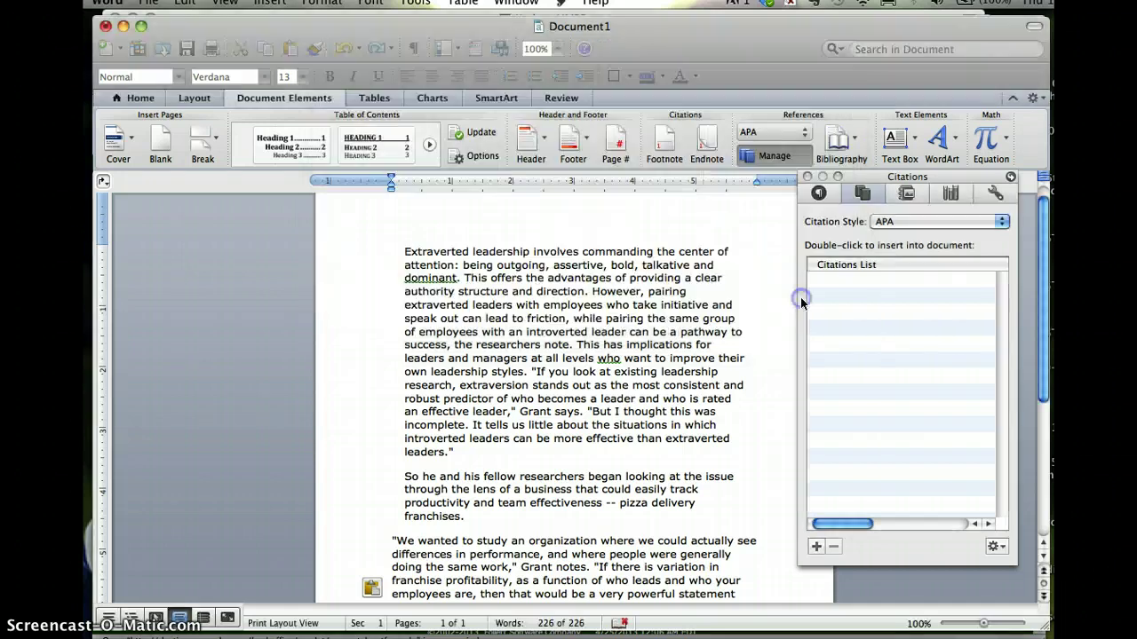
Start a new citation source and set its type to Book.
{"action": "left_click", "coordinate": [816, 547]}
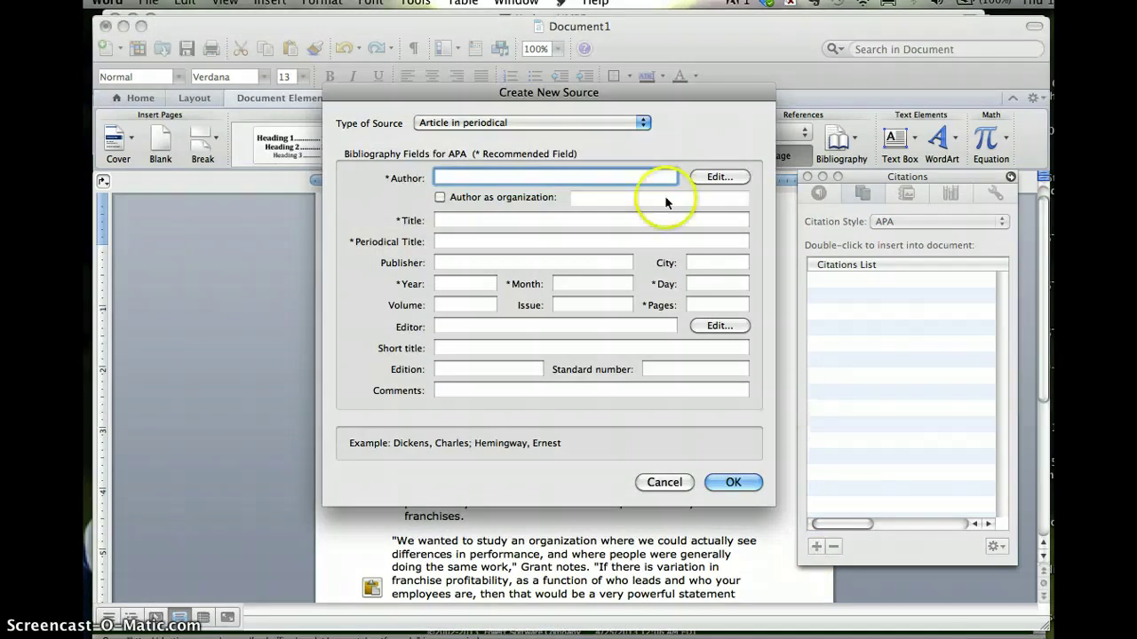
{"action": "left_click", "coordinate": [643, 123]}
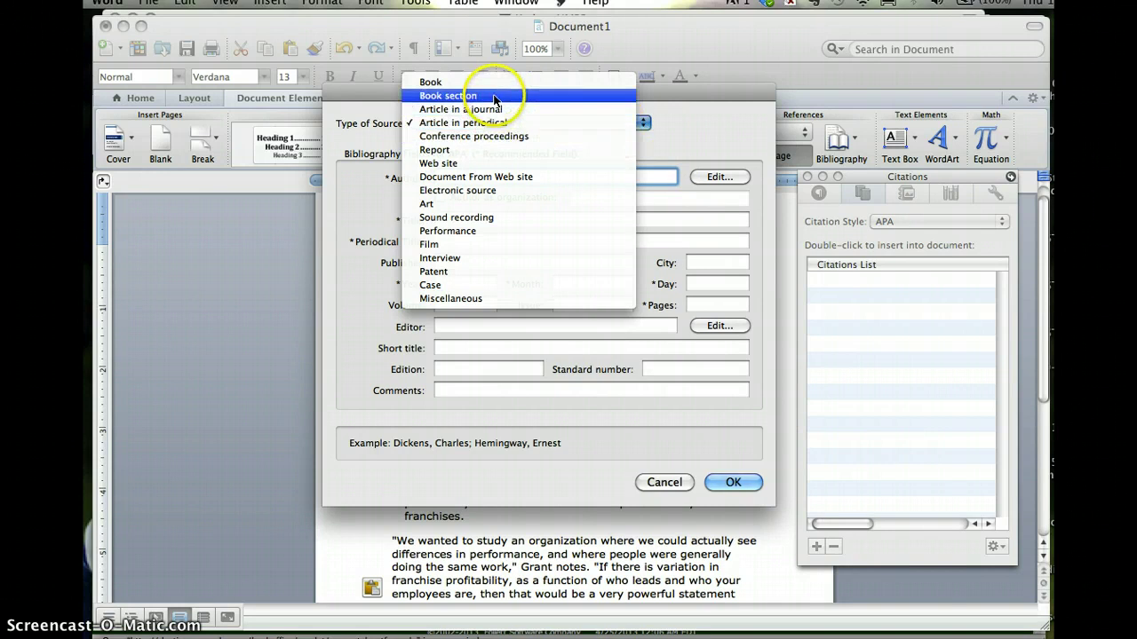
{"action": "left_click", "coordinate": [425, 83]}
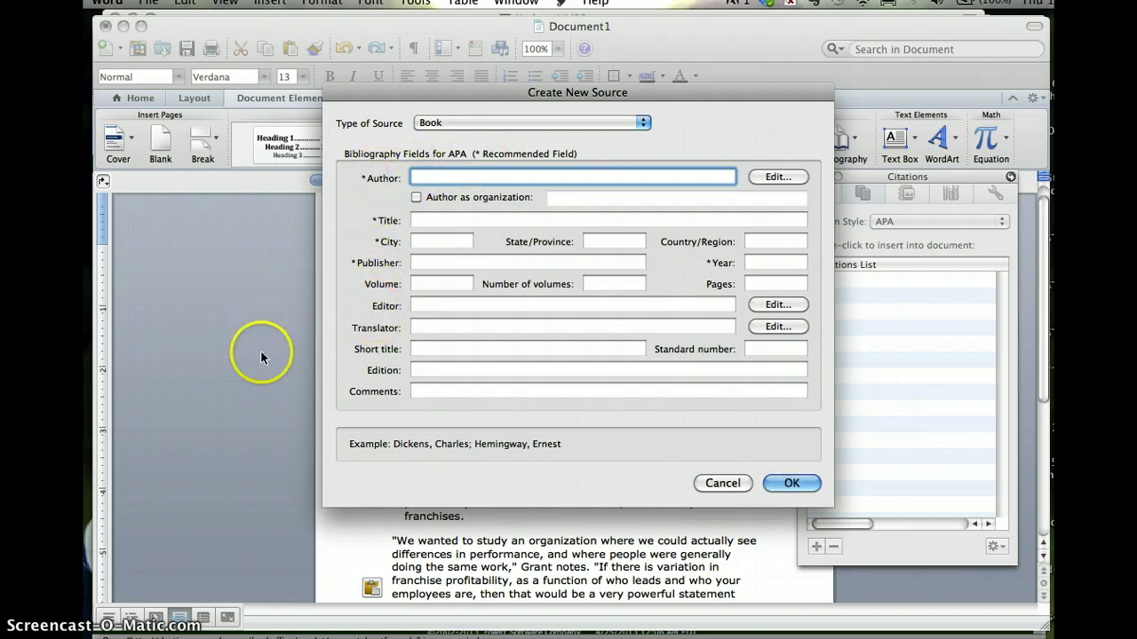
Switch to Safari and generate a Citation List from the library resource list containing the Lincoln on leadership book.
{"action": "mouse_move", "coordinate": [264, 626]}
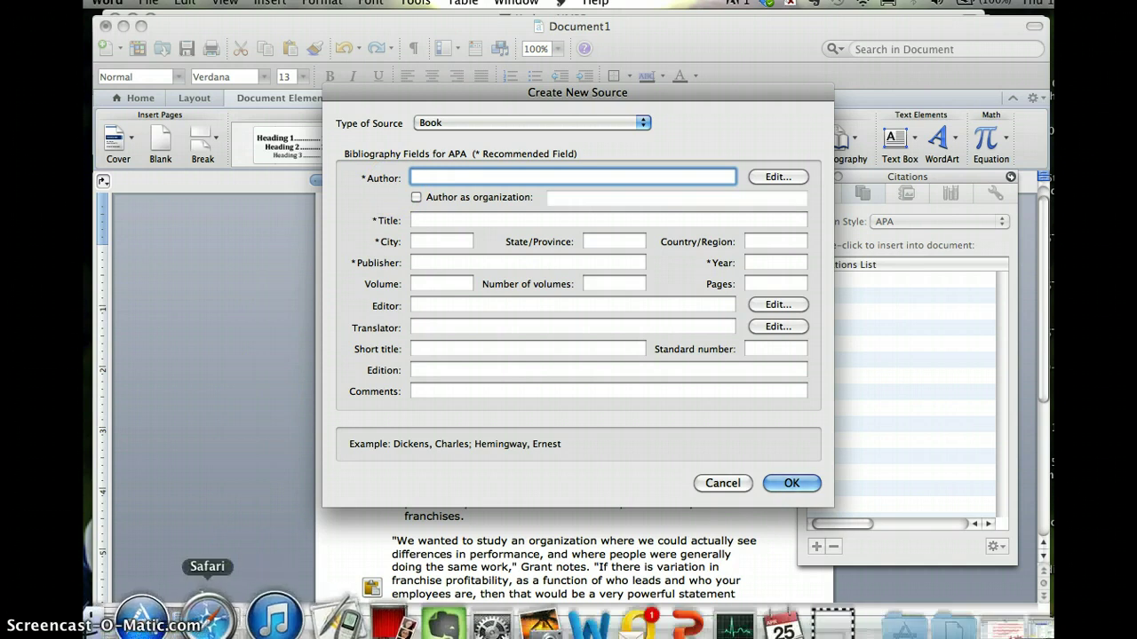
{"action": "left_click", "coordinate": [197, 620]}
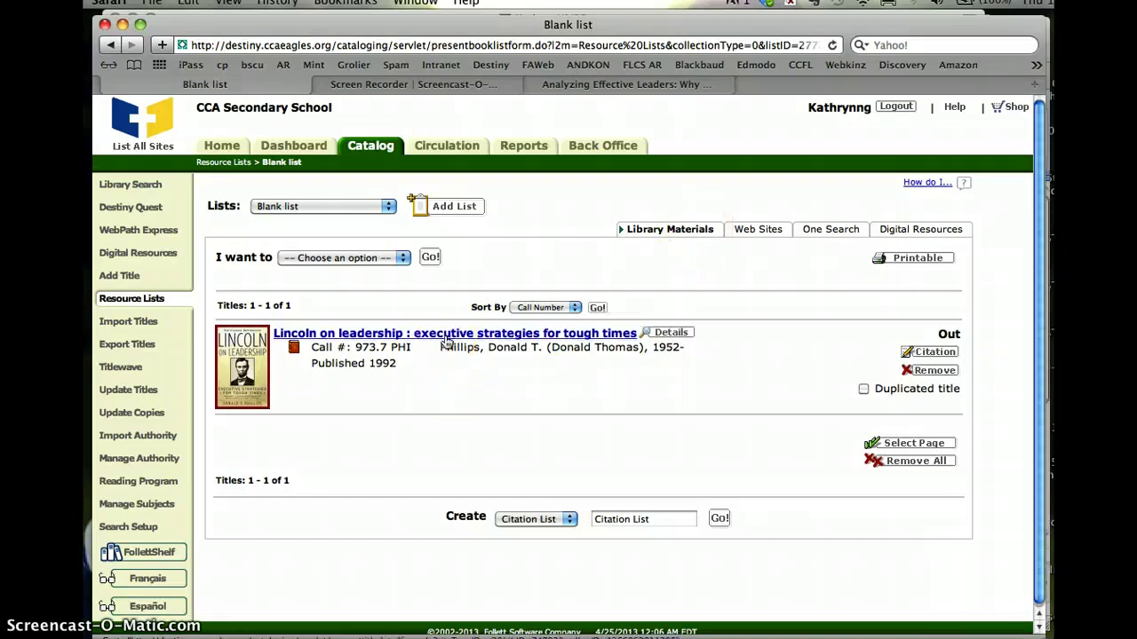
{"action": "left_click", "coordinate": [720, 520]}
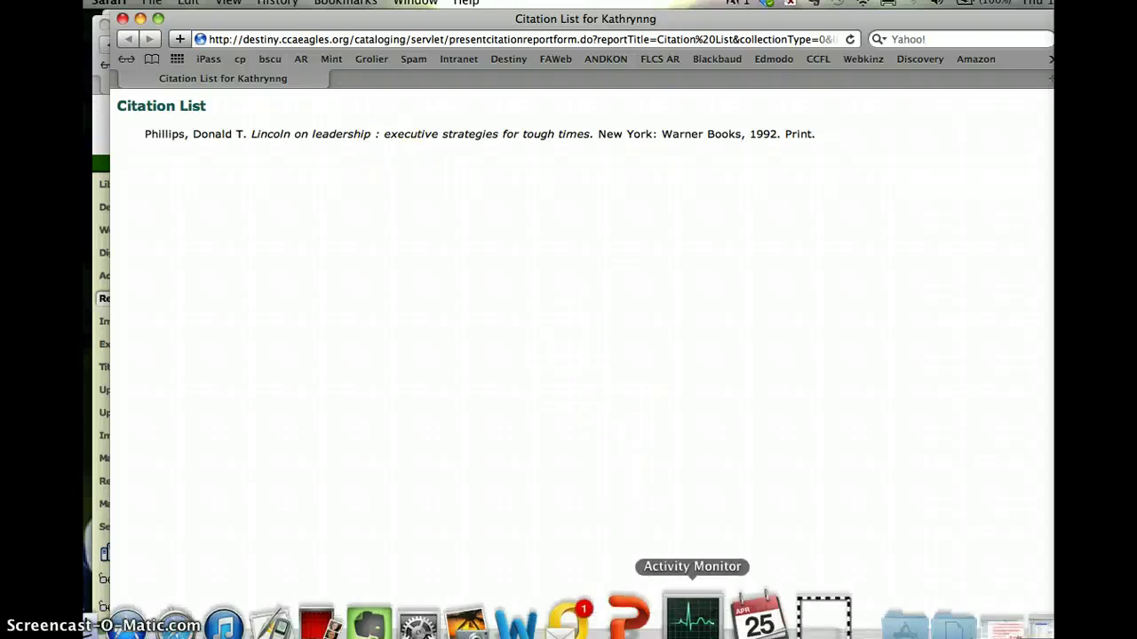
Switch back to Word and enter the author's full name for the new book source.
{"action": "left_click", "coordinate": [550, 624]}
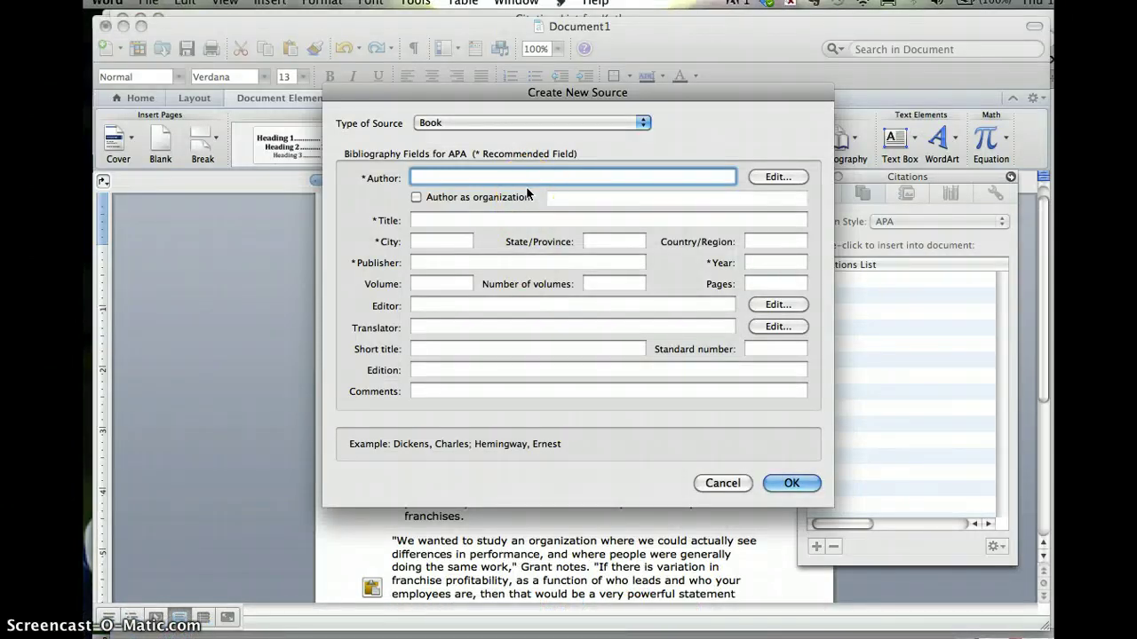
{"action": "type", "text": "Donald T. Phillips"}
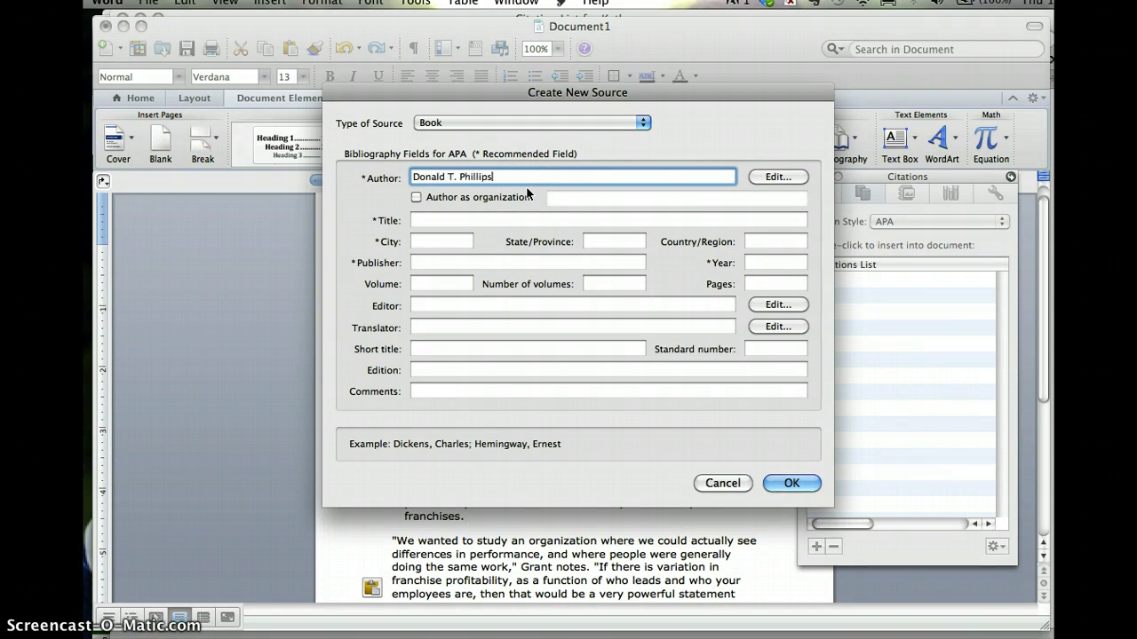
{"action": "key", "text": "Tab"}
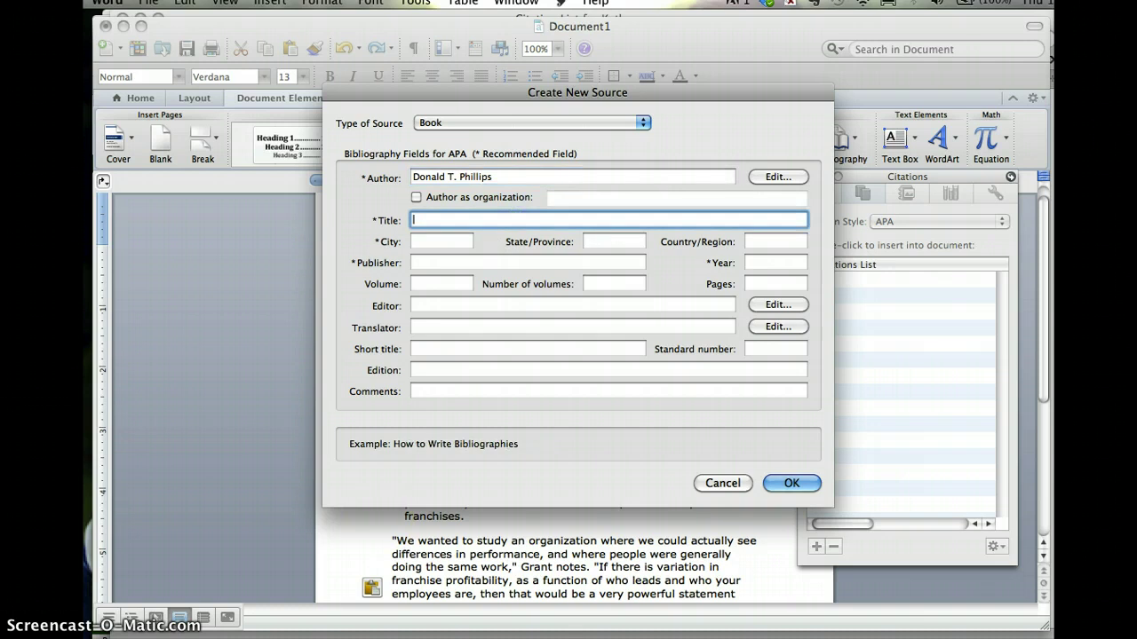
Copy the title "Lincoln on leadership : executive strategies for tough times" from the Safari citation list into the Word source's Title field.
{"action": "left_click", "coordinate": [214, 615]}
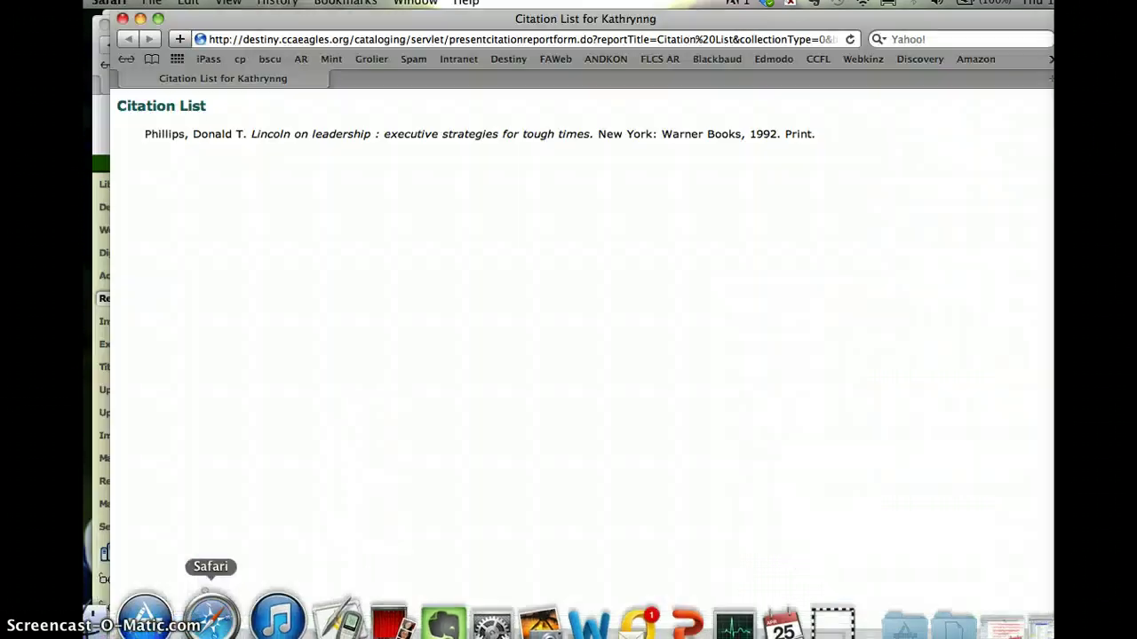
{"action": "left_click_drag", "start_coordinate": [251, 134], "coordinate": [576, 135]}
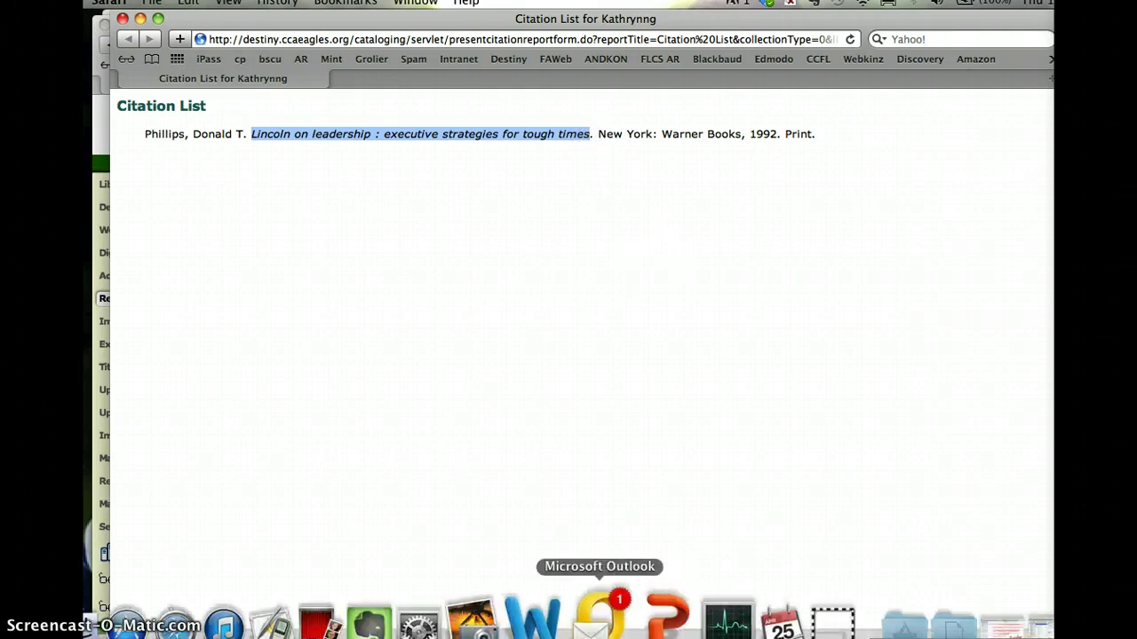
{"action": "left_click", "coordinate": [552, 625]}
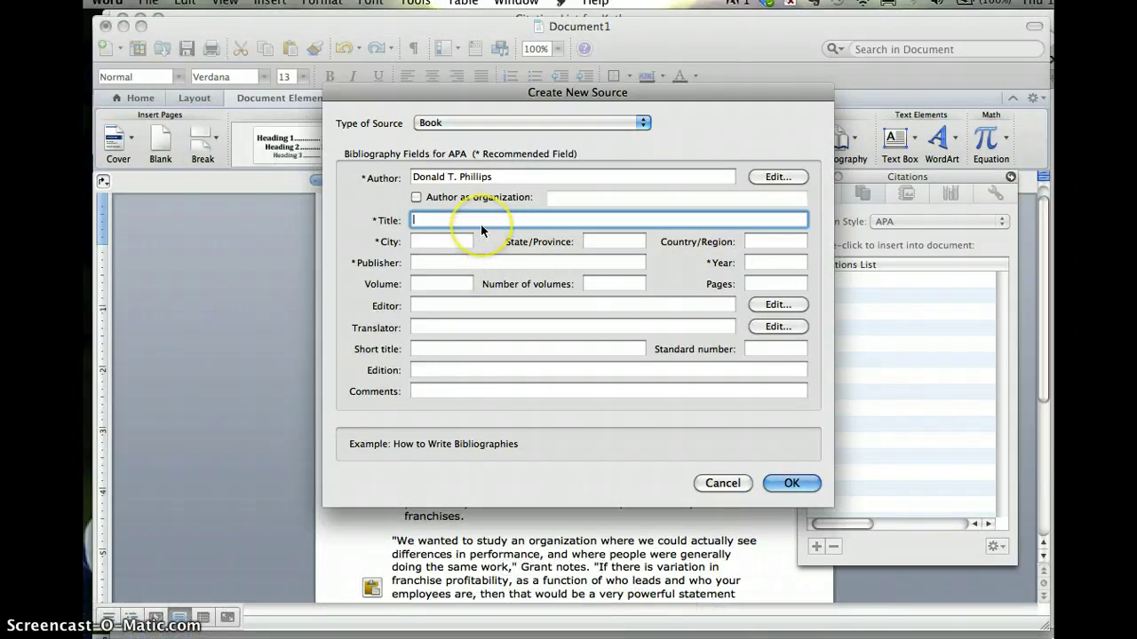
{"action": "type", "text": "Lincoln on leadership : executive strategies for tough times"}
Complete the book source with city New York, publisher Warner Books and year 1992, and save it.
{"action": "left_click", "coordinate": [459, 240]}
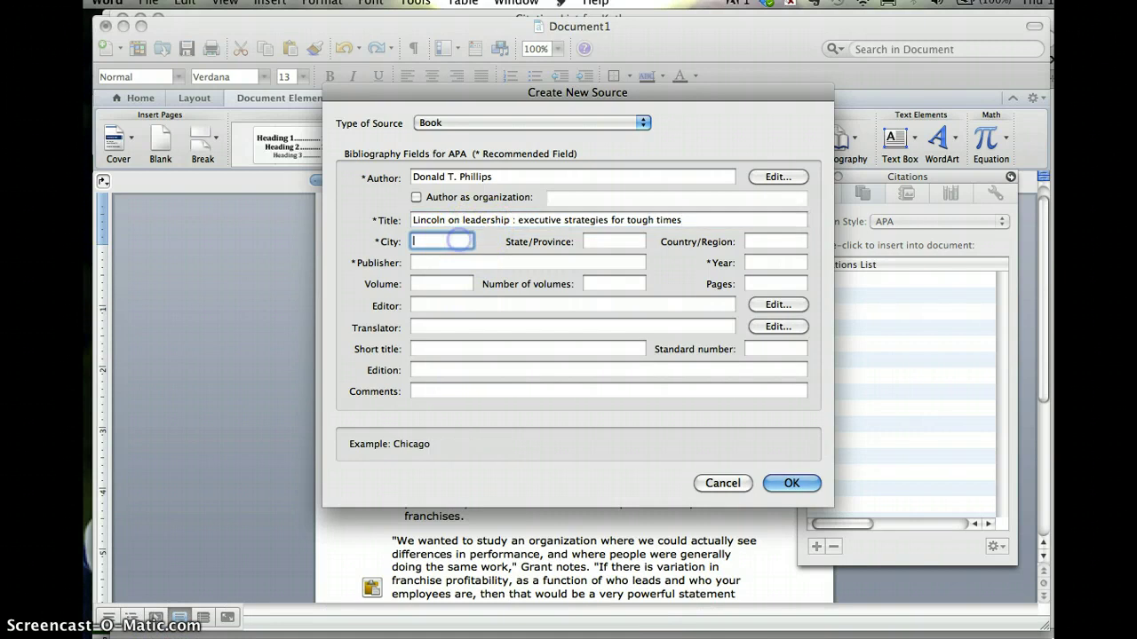
{"action": "type", "text": "New York"}
{"action": "key", "text": "Tab"}
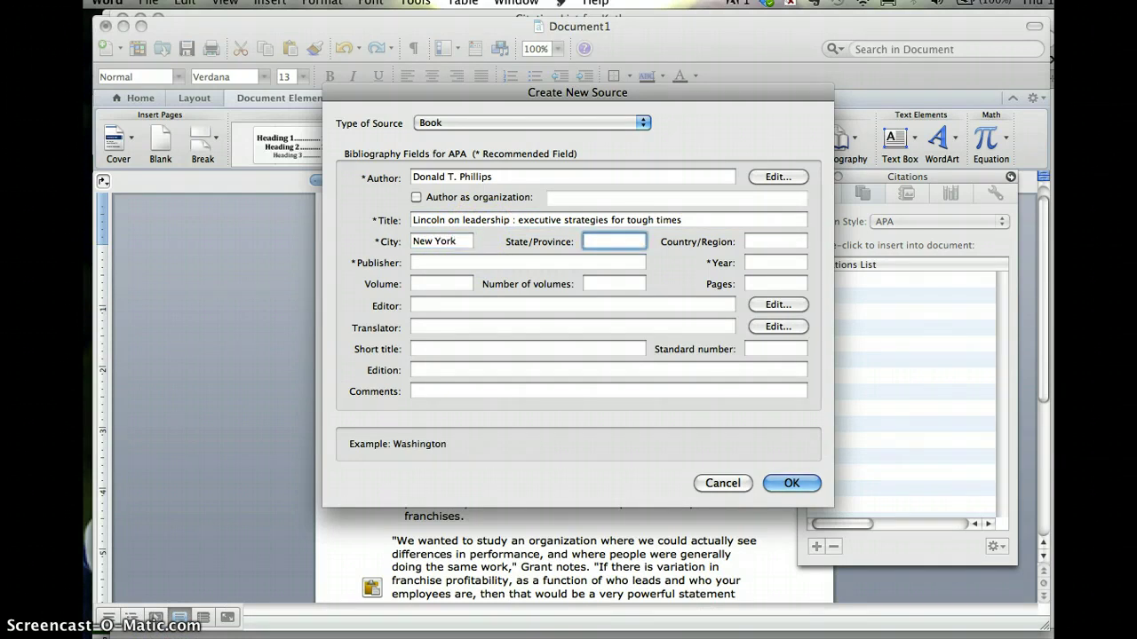
{"action": "key", "text": "Tab"}
{"action": "key", "text": "Tab"}
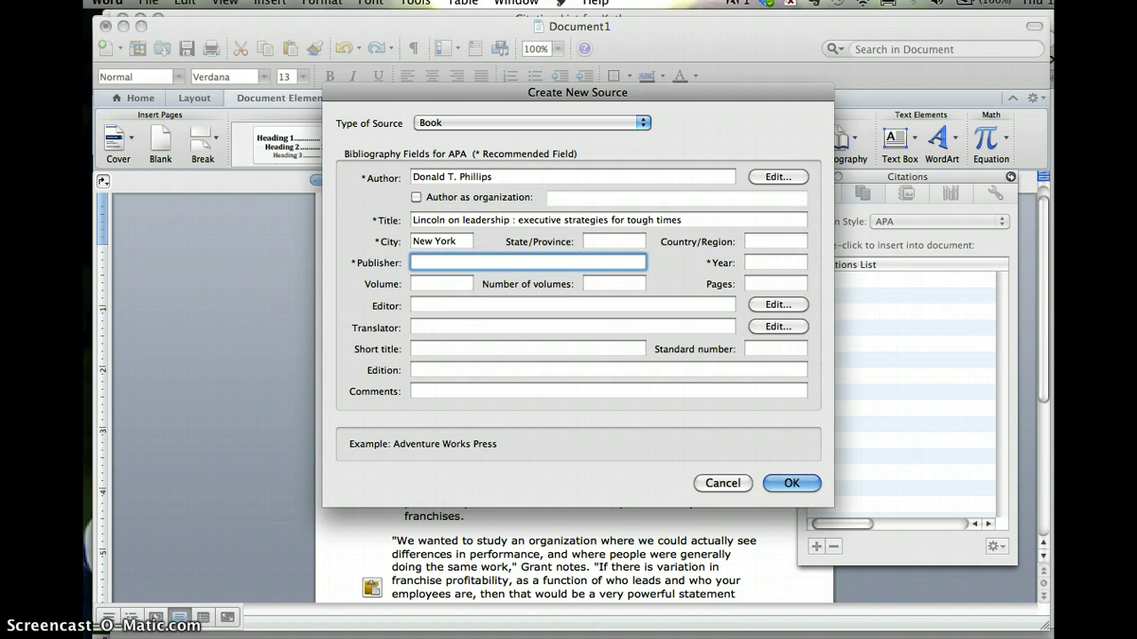
{"action": "type", "text": "Warner Books"}
{"action": "key", "text": "Tab"}
{"action": "type", "text": "199"}
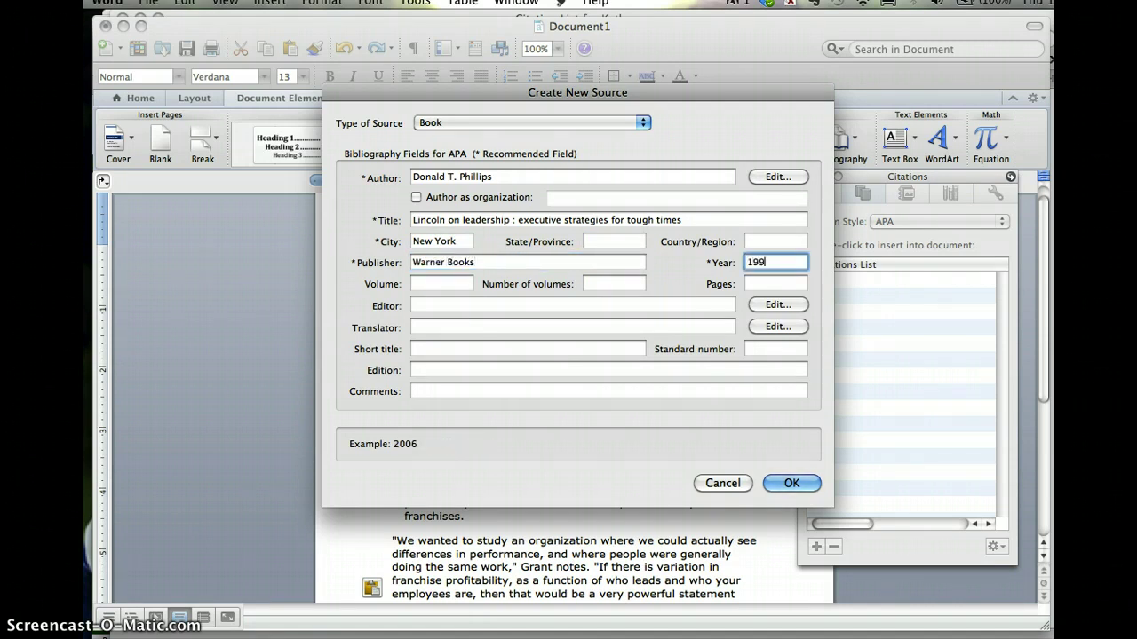
{"action": "type", "text": "2"}
{"action": "left_click", "coordinate": [506, 304]}
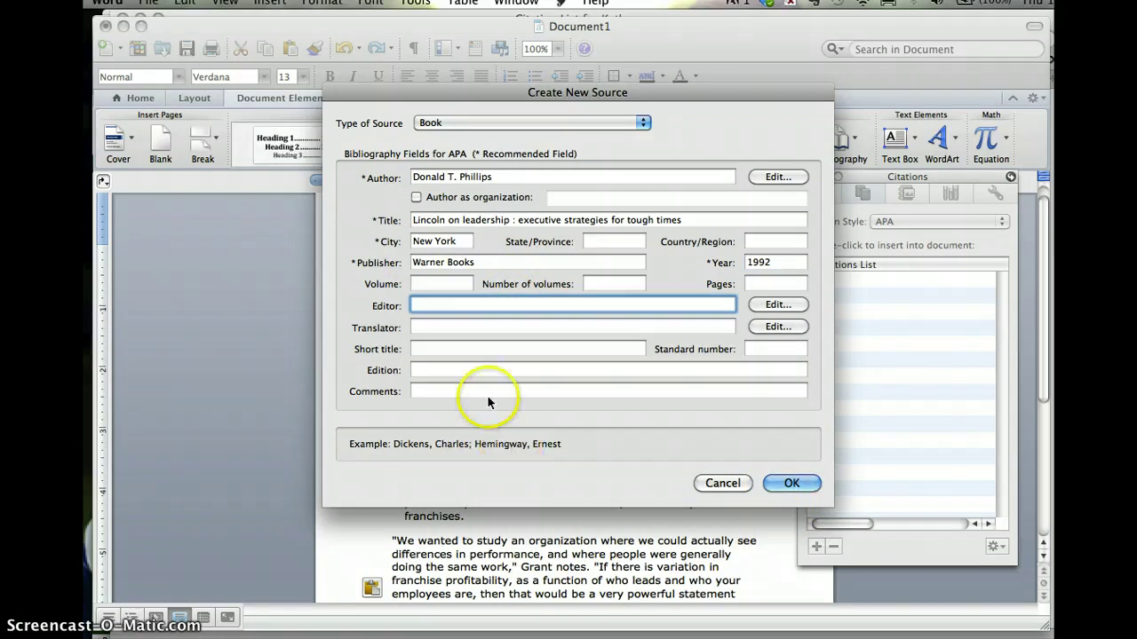
{"action": "left_click", "coordinate": [435, 283]}
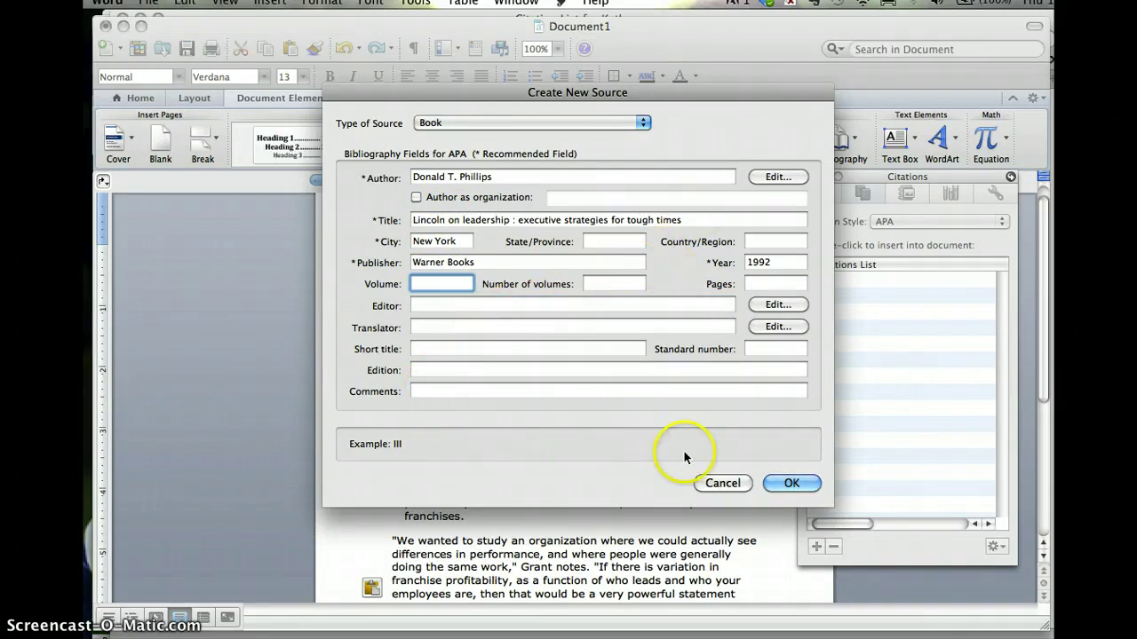
{"action": "left_click", "coordinate": [770, 484]}
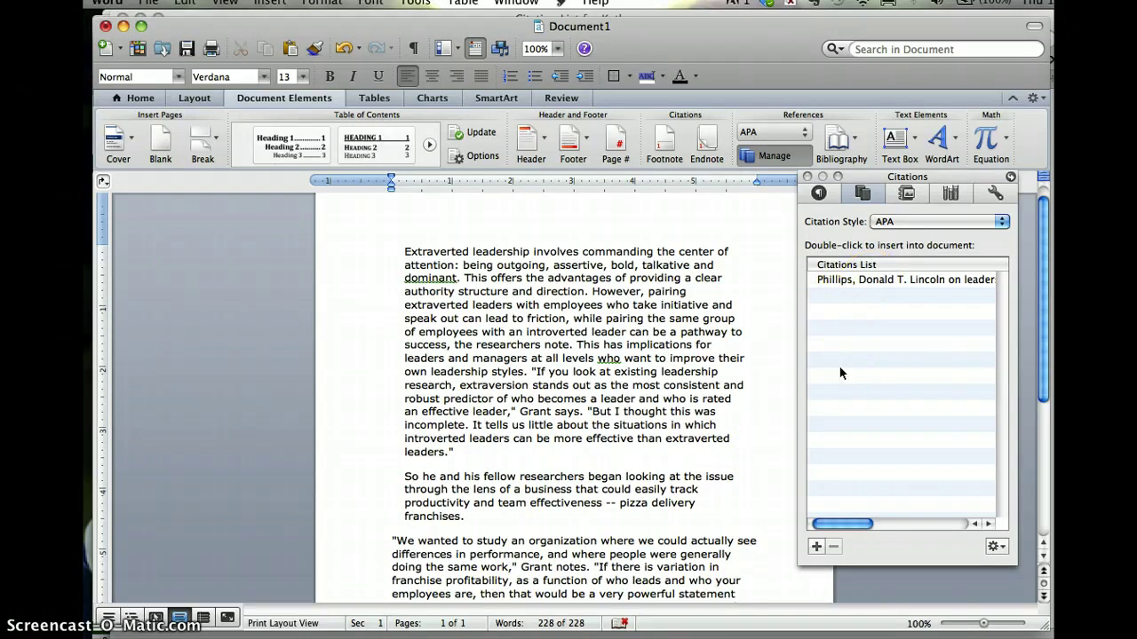
View the page and suppress options of the in-text citation after the last paragraph, and close them without changes.
{"action": "scroll", "coordinate": [740, 373], "scroll_direction": "down", "scroll_amount": 5}
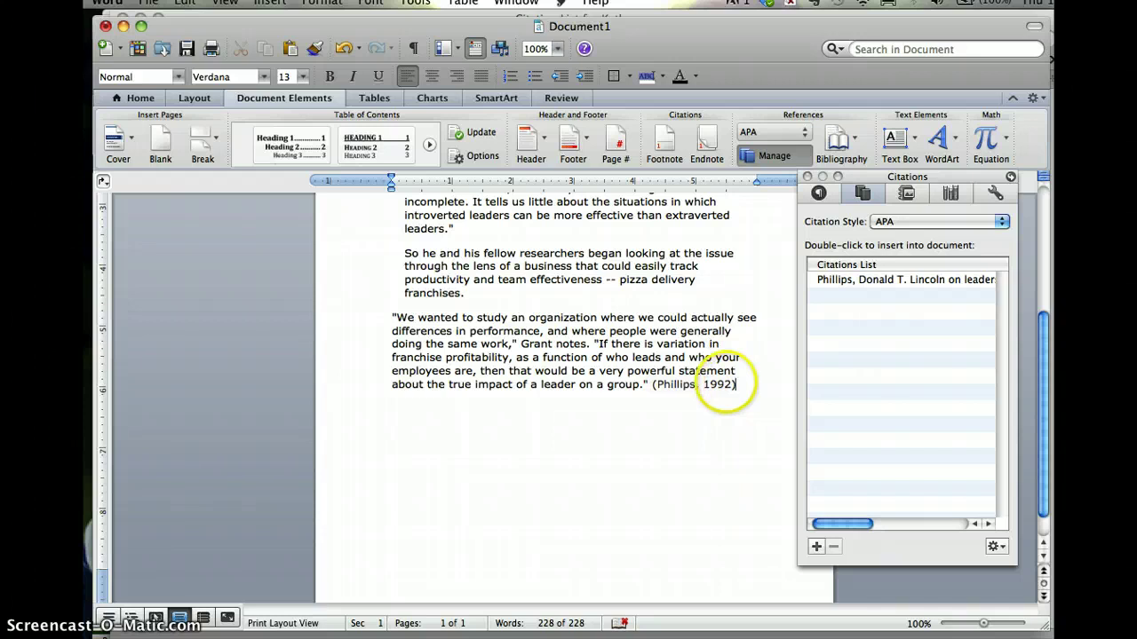
{"action": "left_click", "coordinate": [724, 384]}
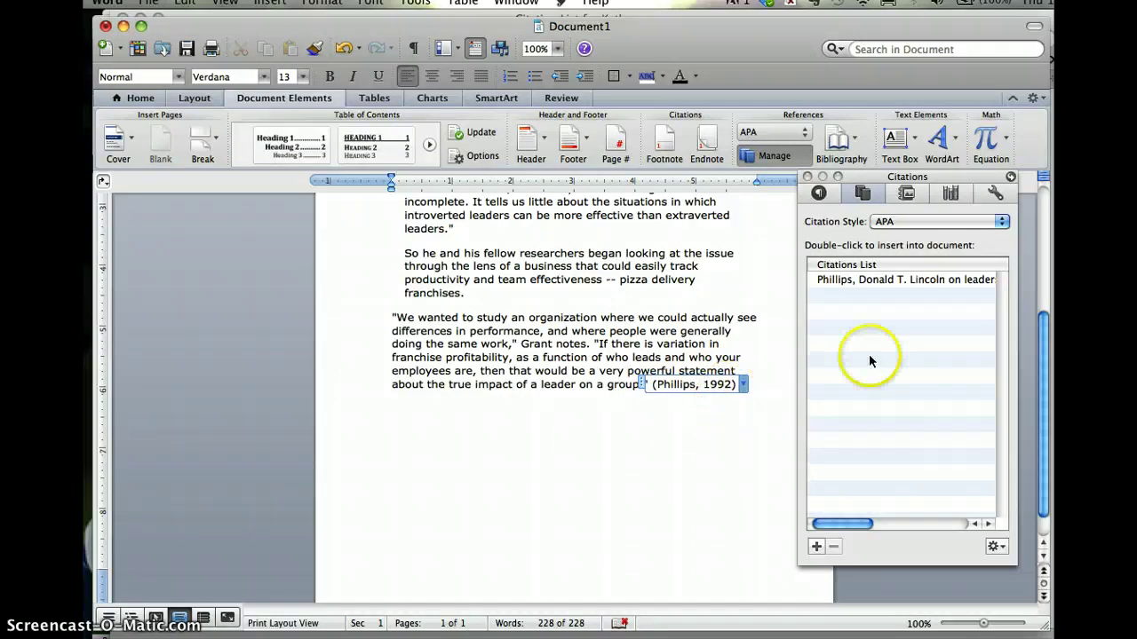
{"action": "left_click", "coordinate": [743, 386]}
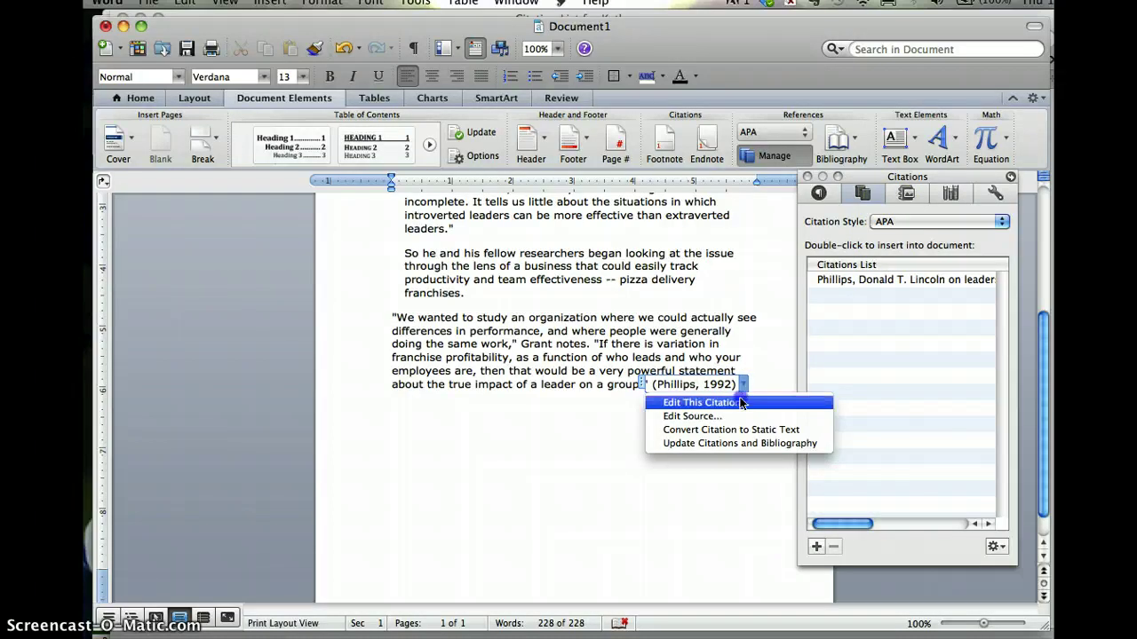
{"action": "left_click", "coordinate": [700, 403]}
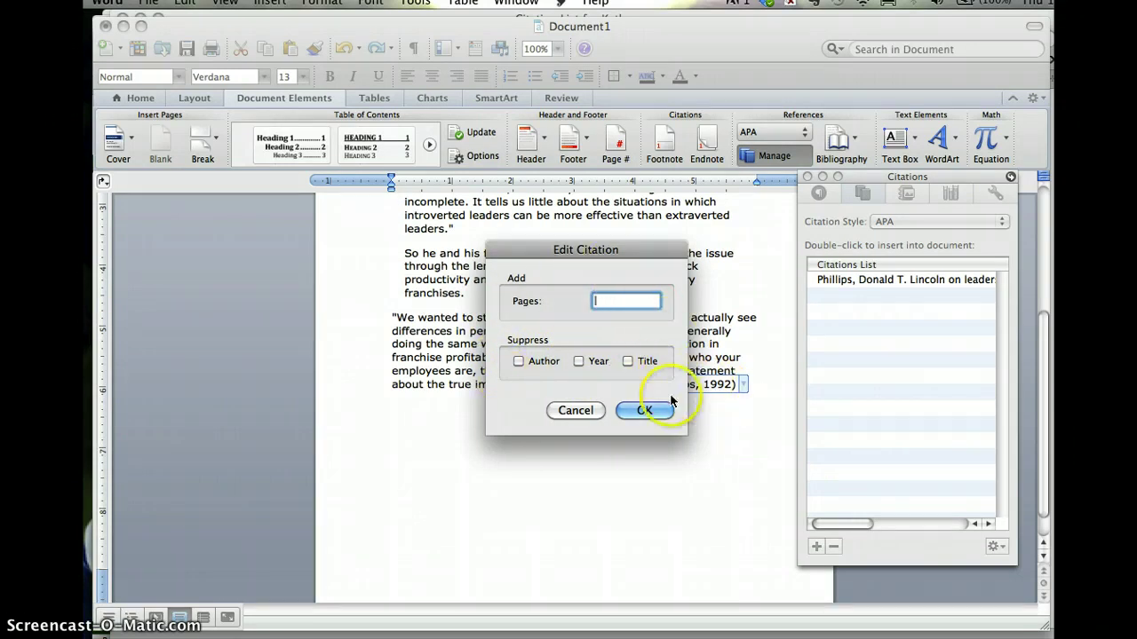
{"action": "left_click", "coordinate": [600, 409]}
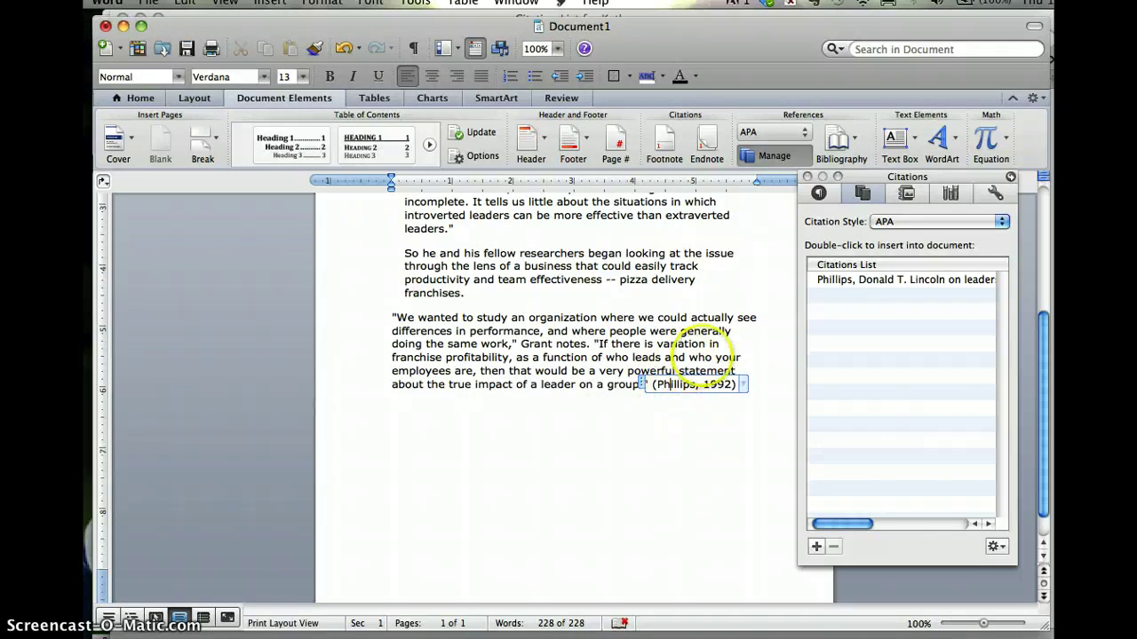
{"action": "left_click", "coordinate": [753, 358]}
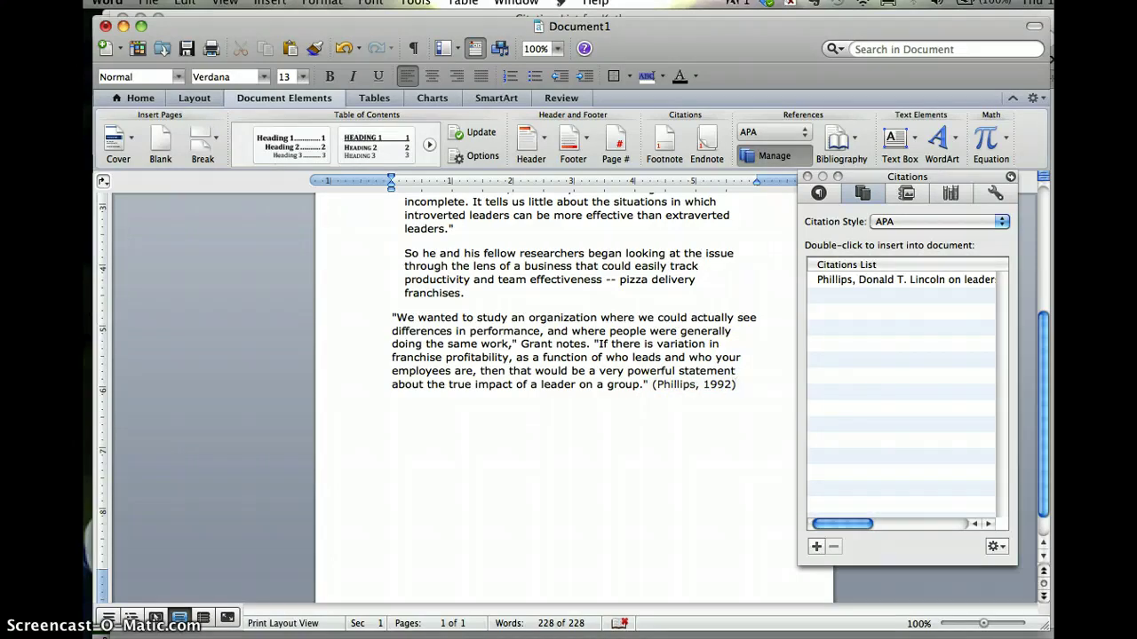
Remove the in-text citation after the last paragraph and insert the book's citation after "pizza delivery franchises." instead.
{"action": "left_click", "coordinate": [692, 384]}
{"action": "key", "text": "BackSpace"}
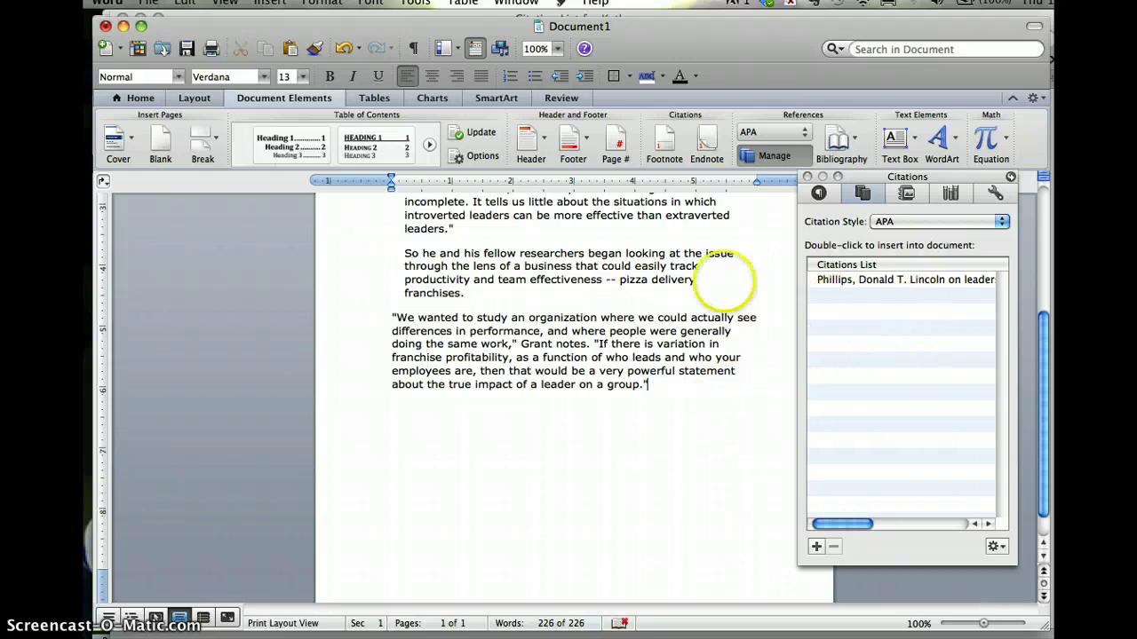
{"action": "left_click", "coordinate": [472, 293]}
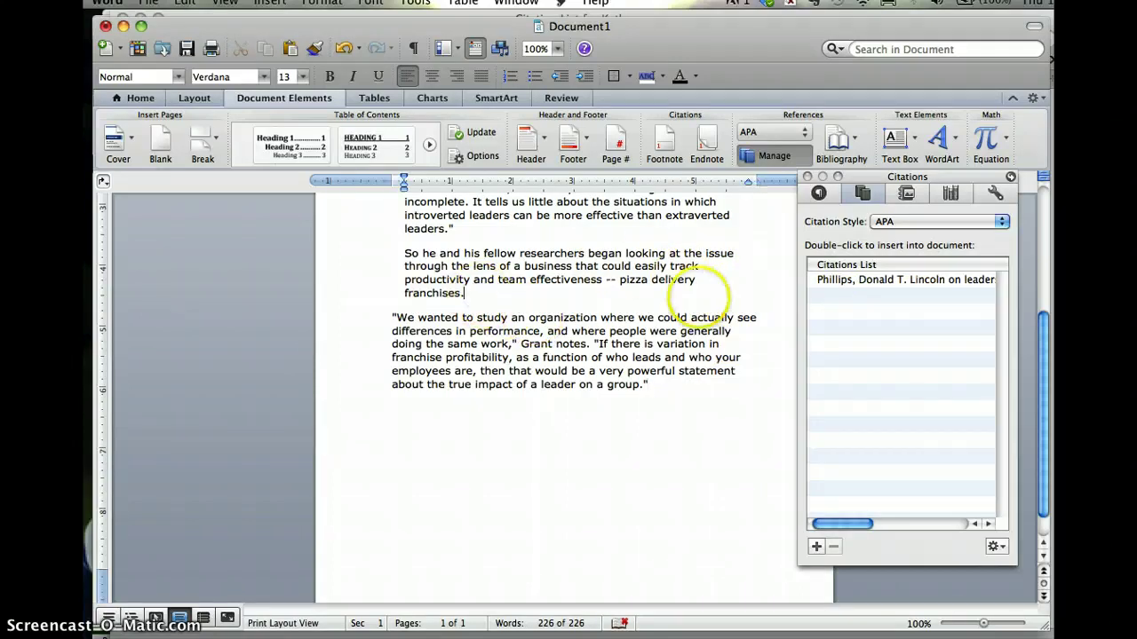
{"action": "double_click", "coordinate": [895, 280]}
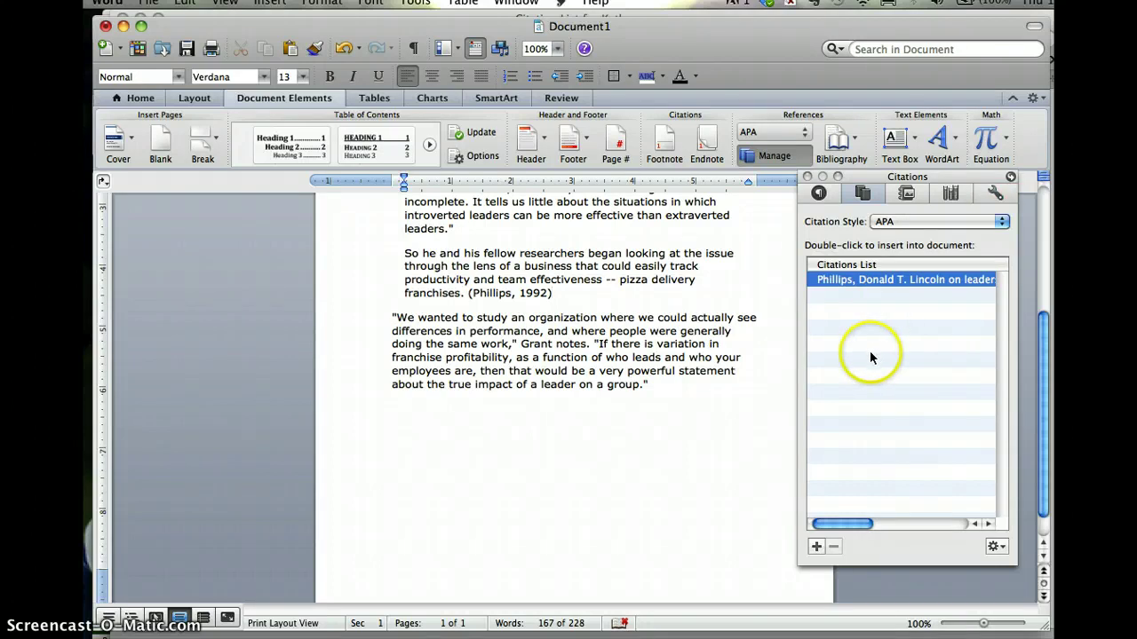
Create a new citation source of the type Document From Web site.
{"action": "left_click", "coordinate": [814, 548]}
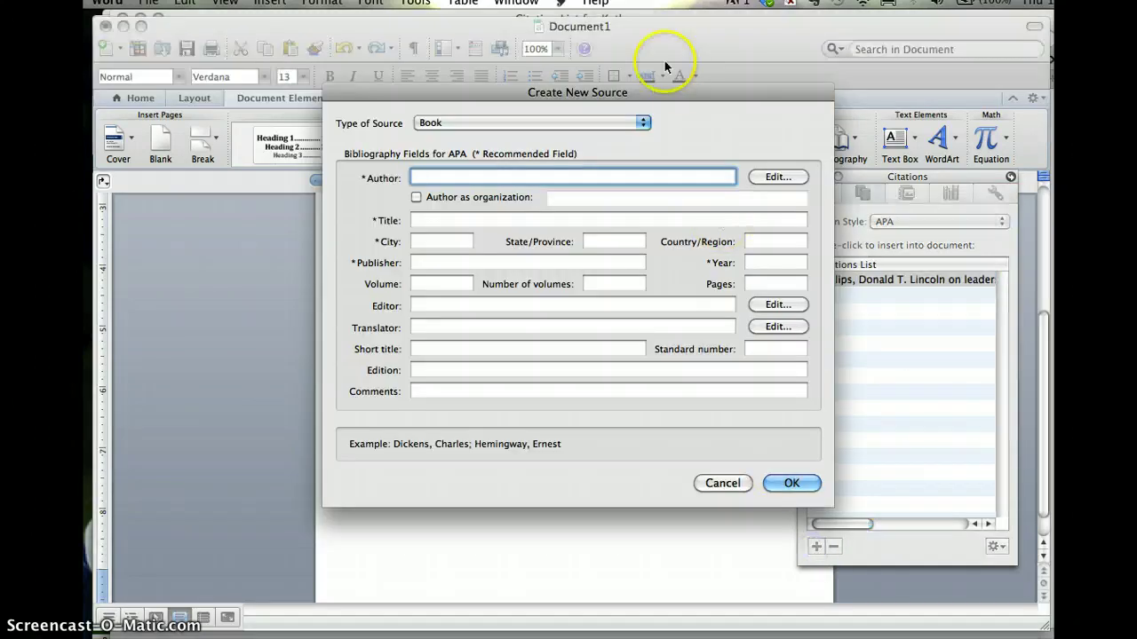
{"action": "left_click", "coordinate": [643, 124]}
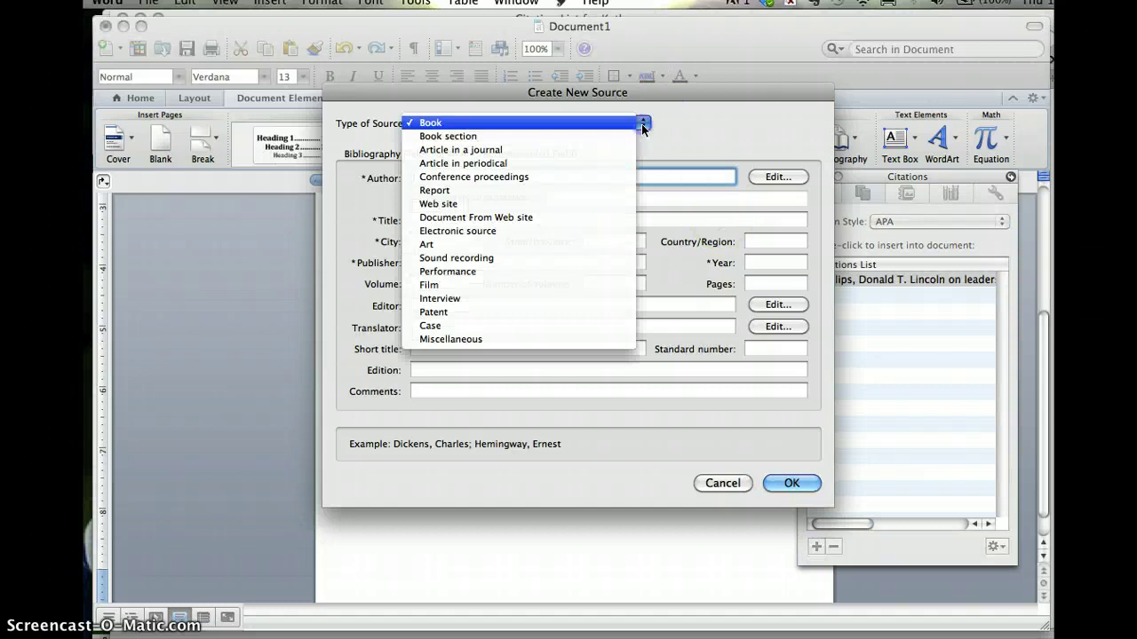
{"action": "left_click", "coordinate": [448, 220]}
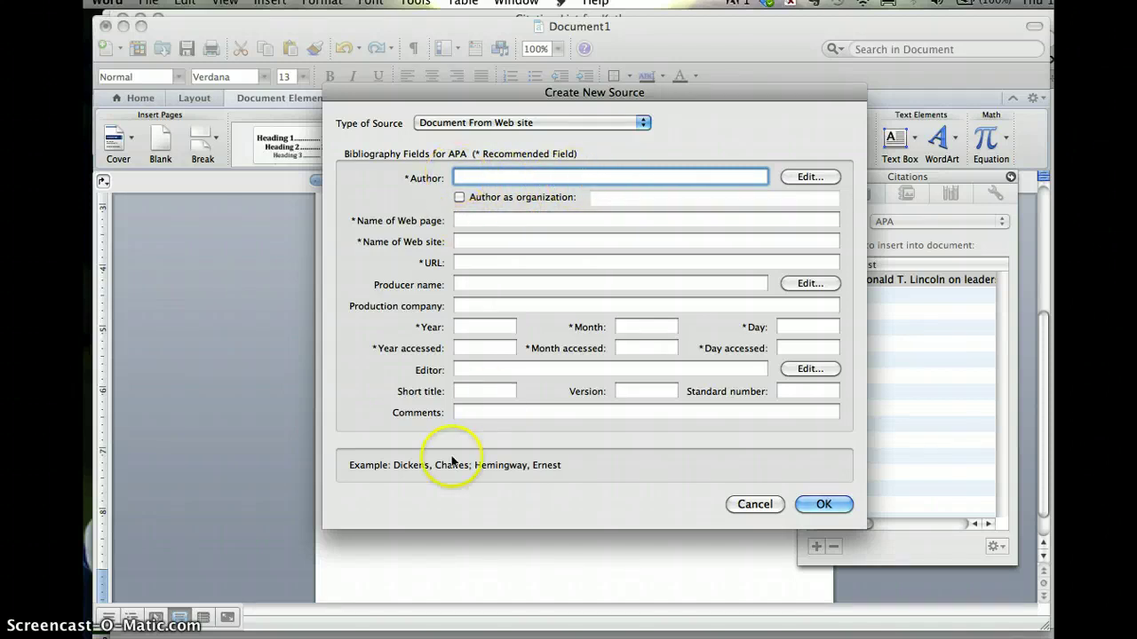
Switch to Safari, close the book's citation list and create a citation list for the web sites in the resource list.
{"action": "mouse_move", "coordinate": [271, 626]}
{"action": "left_click", "coordinate": [221, 628]}
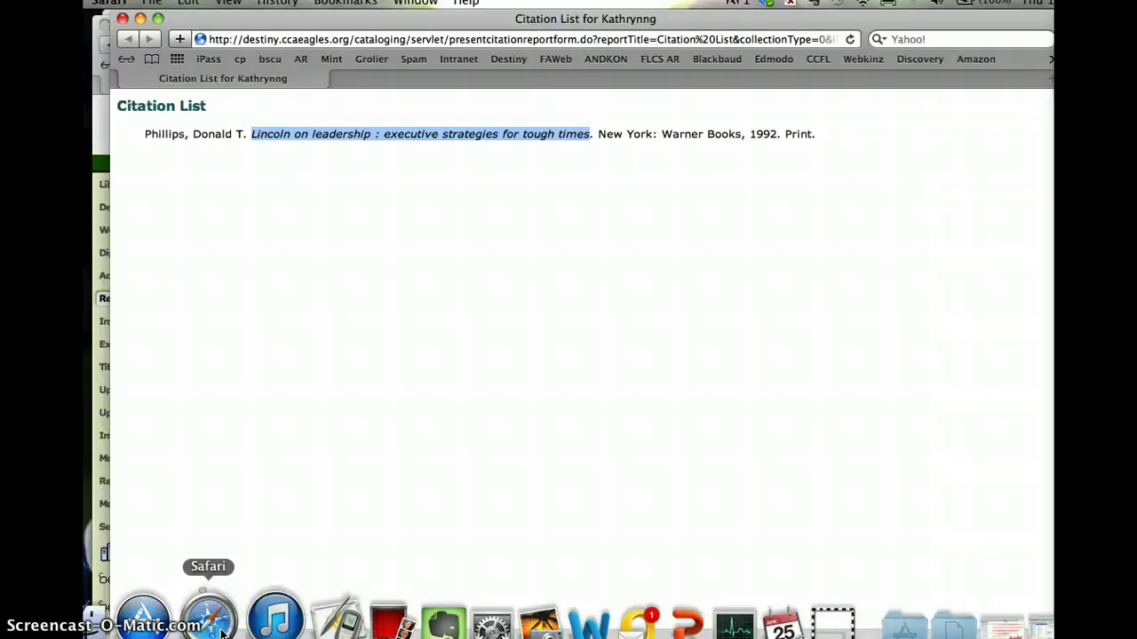
{"action": "left_click", "coordinate": [122, 18]}
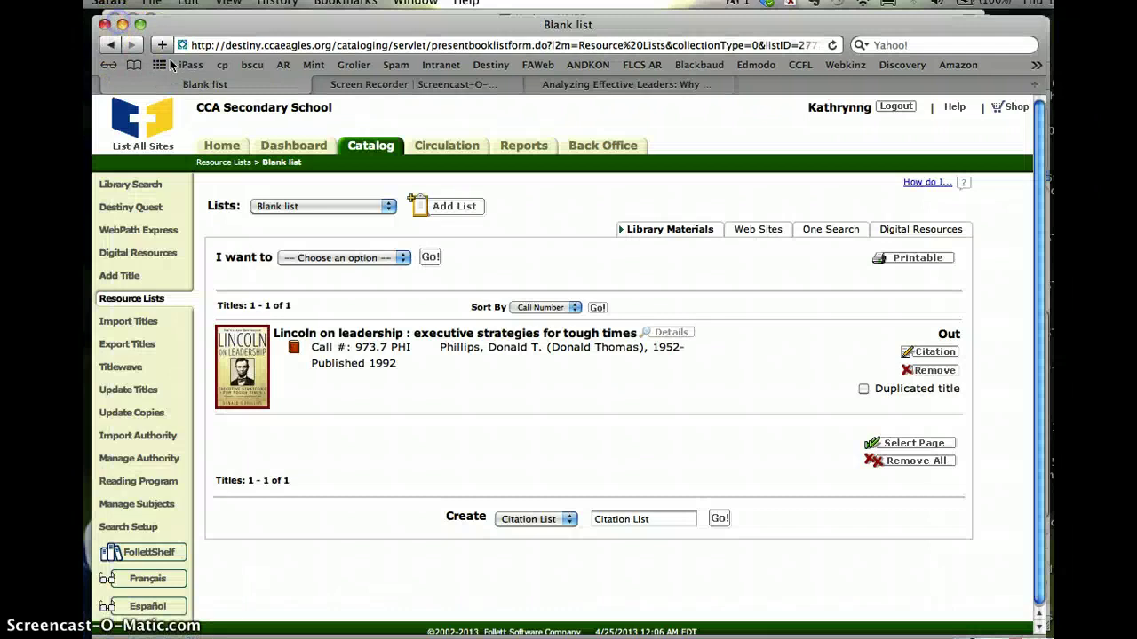
{"action": "left_click", "coordinate": [754, 229]}
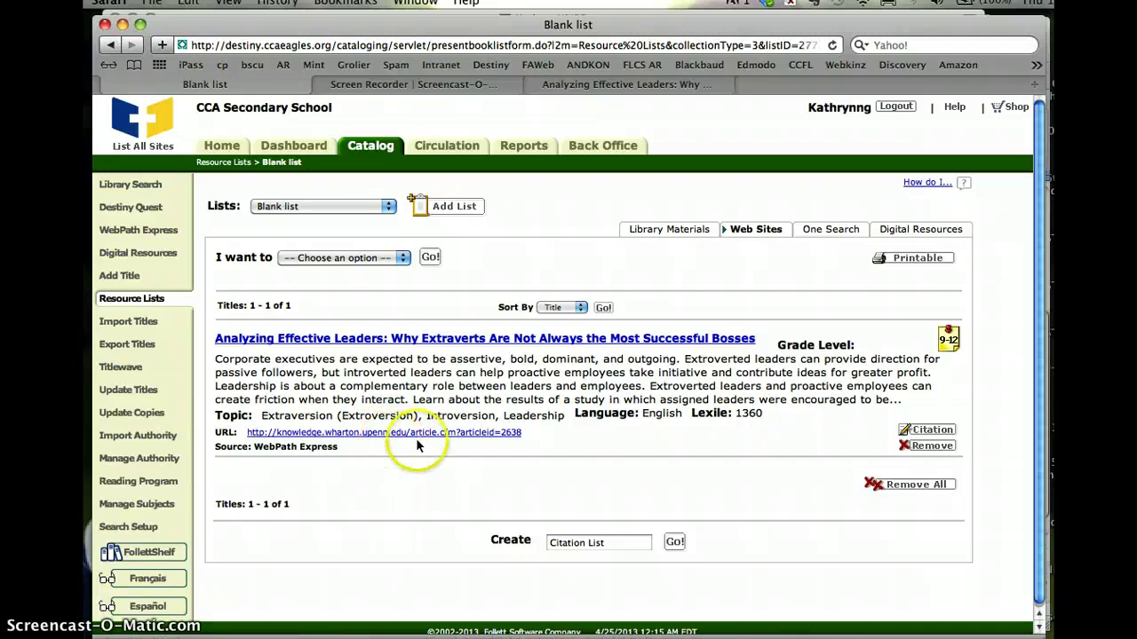
{"action": "left_click", "coordinate": [674, 542]}
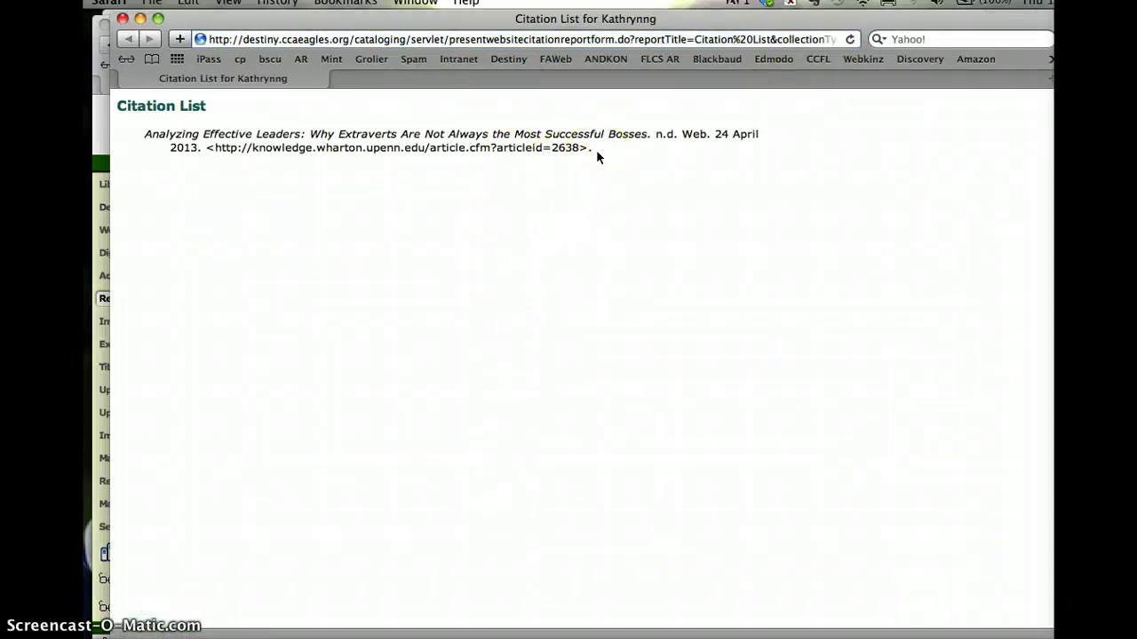
{"action": "left_click_drag", "start_coordinate": [592, 143], "coordinate": [205, 149]}
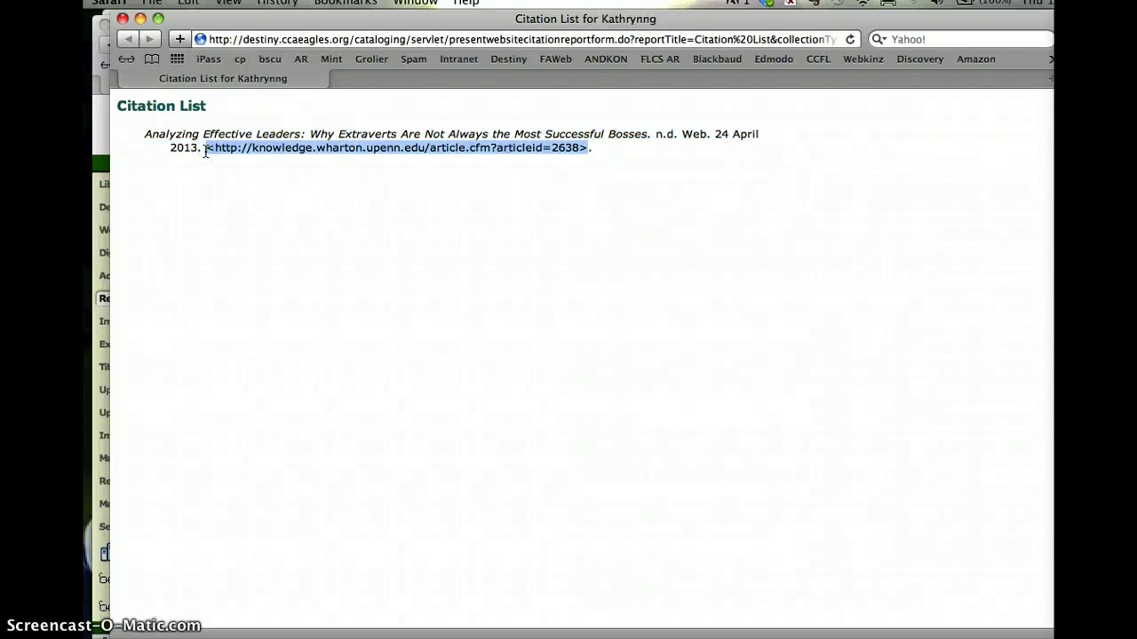
{"action": "left_click", "coordinate": [543, 622]}
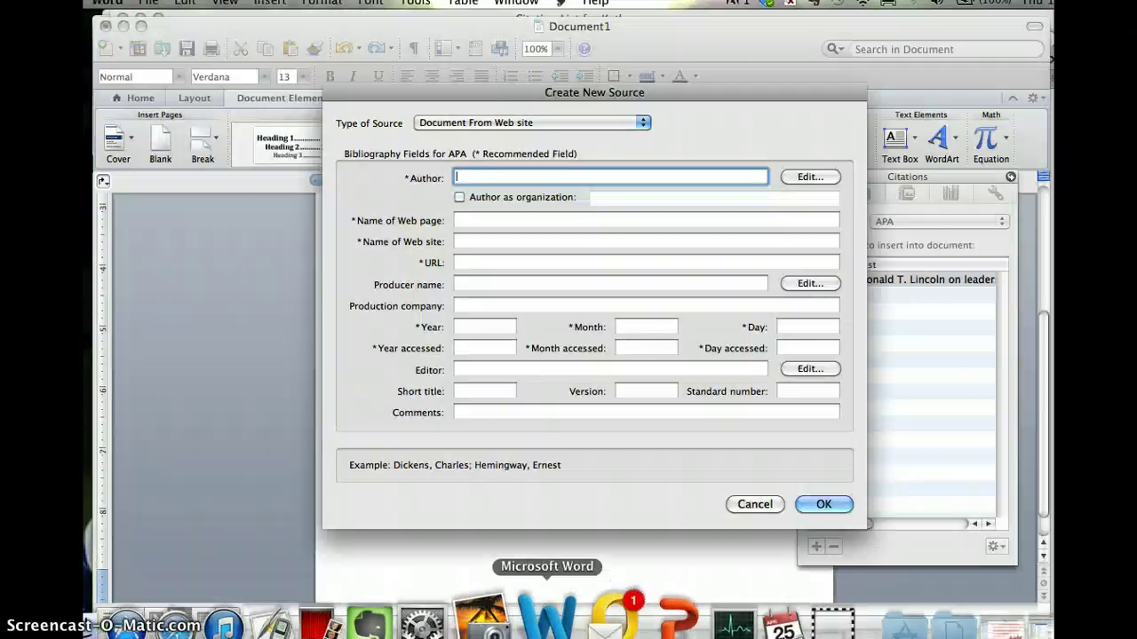
{"action": "left_click", "coordinate": [495, 262]}
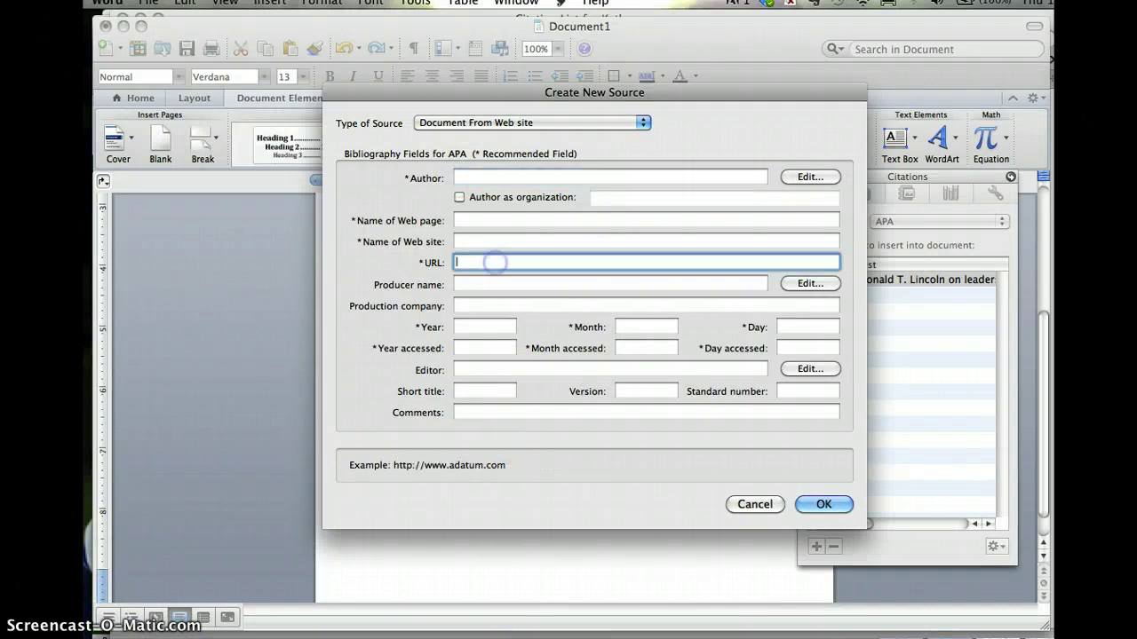
{"action": "type", "text": "Lincoln on leadership : executive strategies for tough times"}
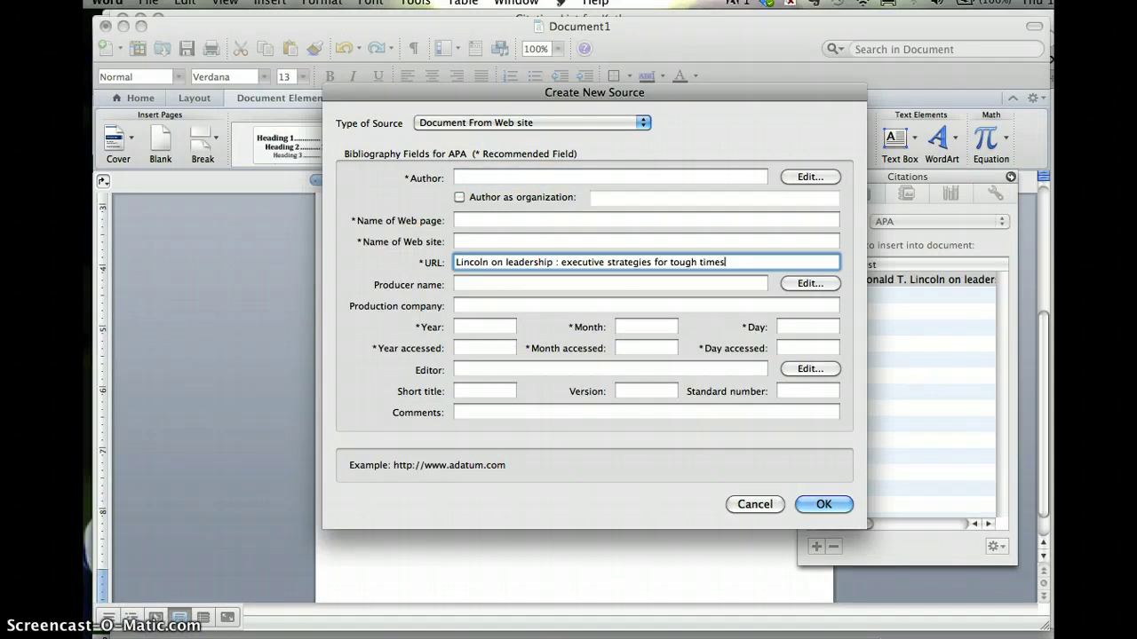
{"action": "left_click", "coordinate": [732, 262]}
{"action": "left_click_drag", "start_coordinate": [732, 262], "coordinate": [457, 262]}
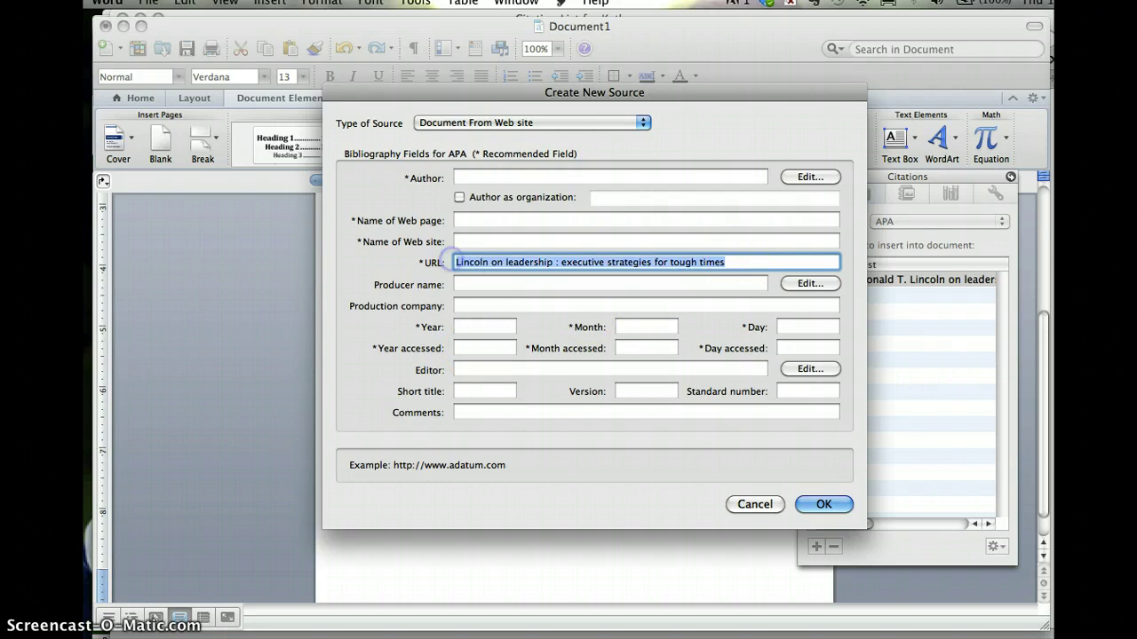
{"action": "key", "text": "BackSpace"}
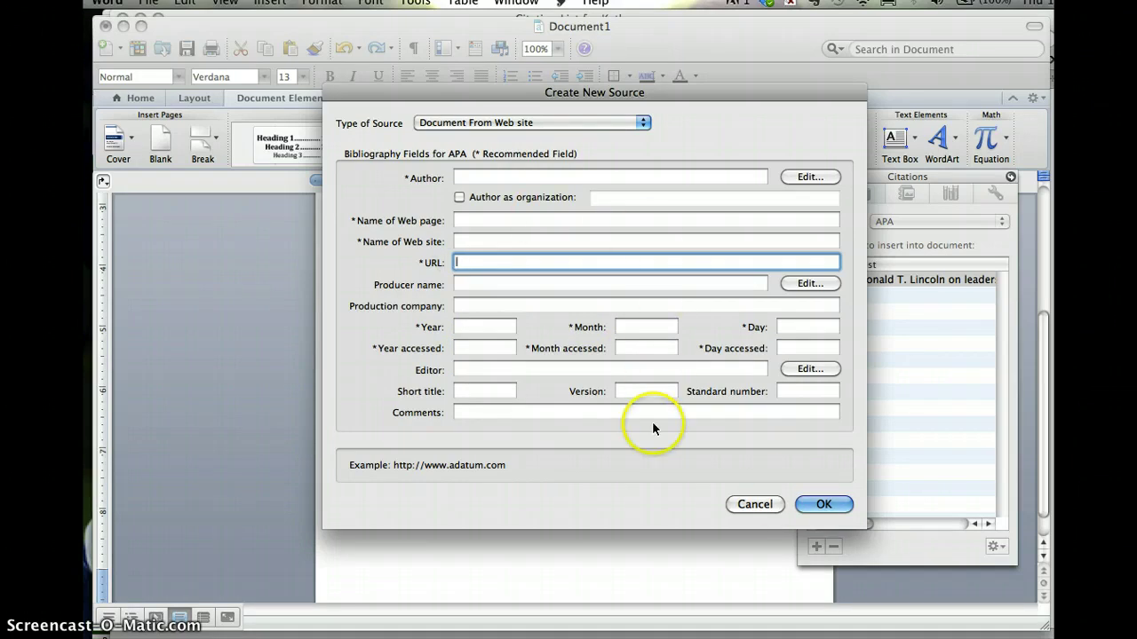
{"action": "mouse_move", "coordinate": [250, 626]}
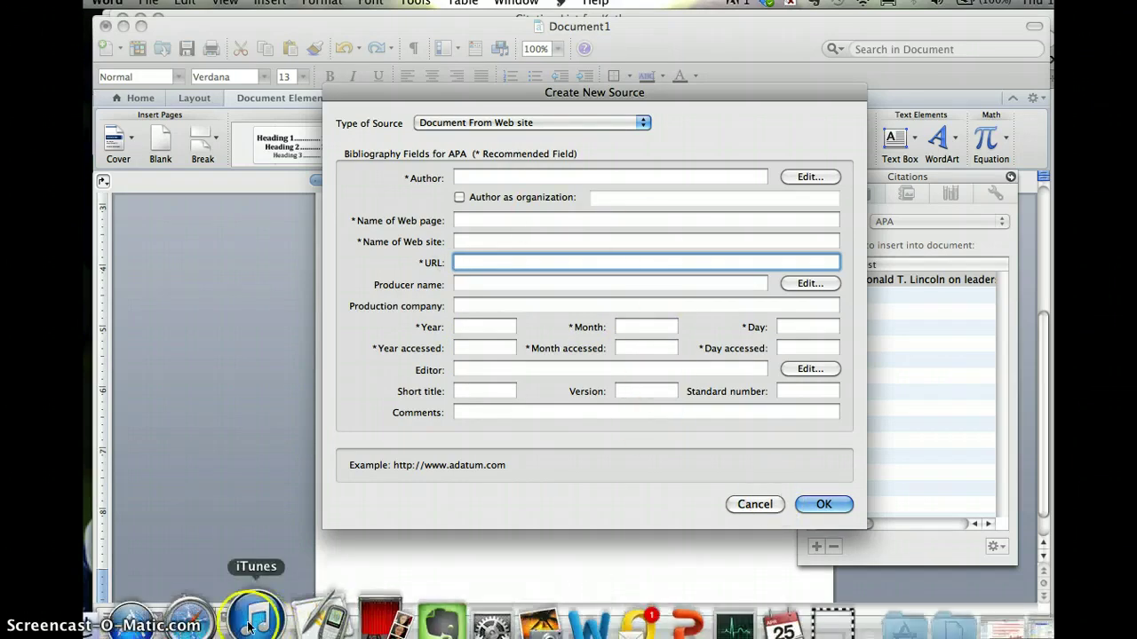
{"action": "left_click", "coordinate": [189, 619]}
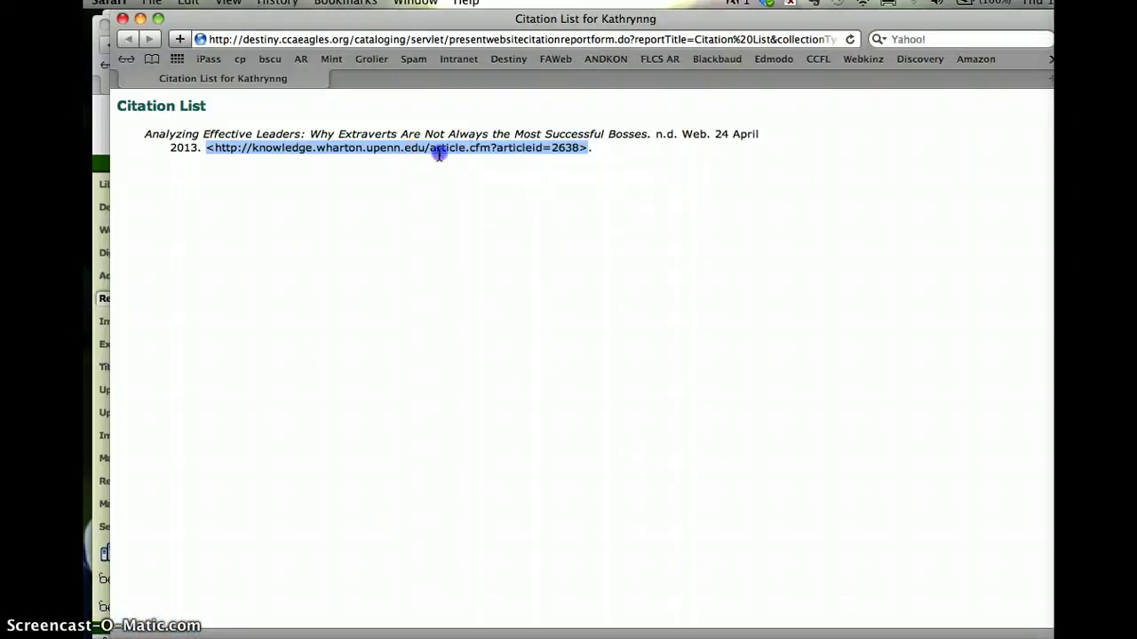
{"action": "left_click_drag", "start_coordinate": [578, 147], "coordinate": [215, 149]}
{"action": "key", "text": "super+c"}
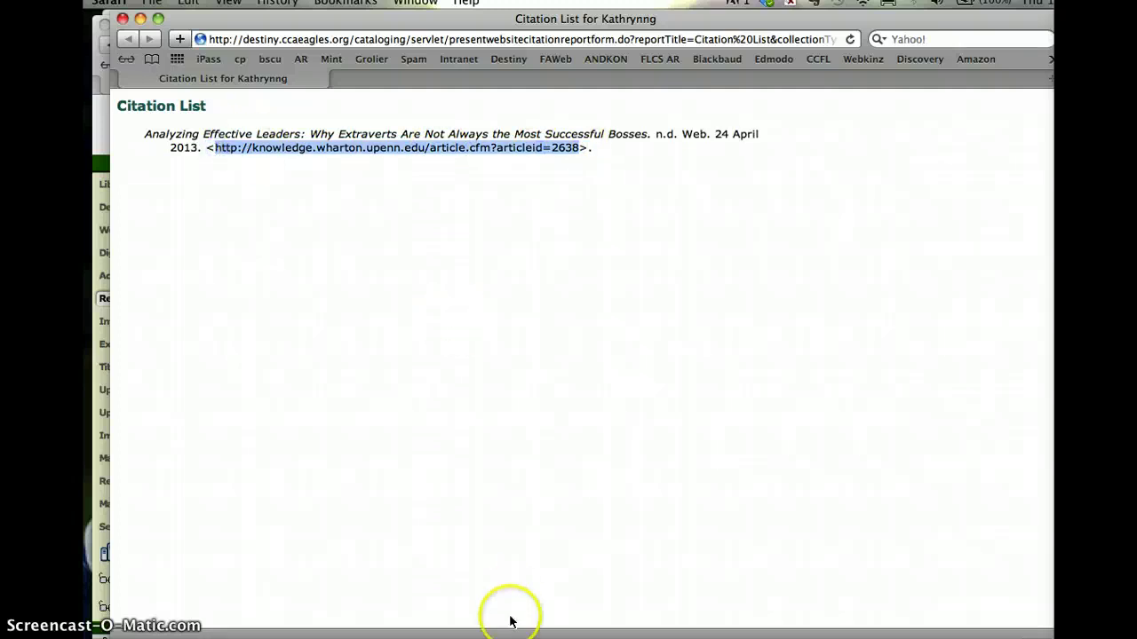
{"action": "mouse_move", "coordinate": [602, 633]}
{"action": "left_click", "coordinate": [555, 626]}
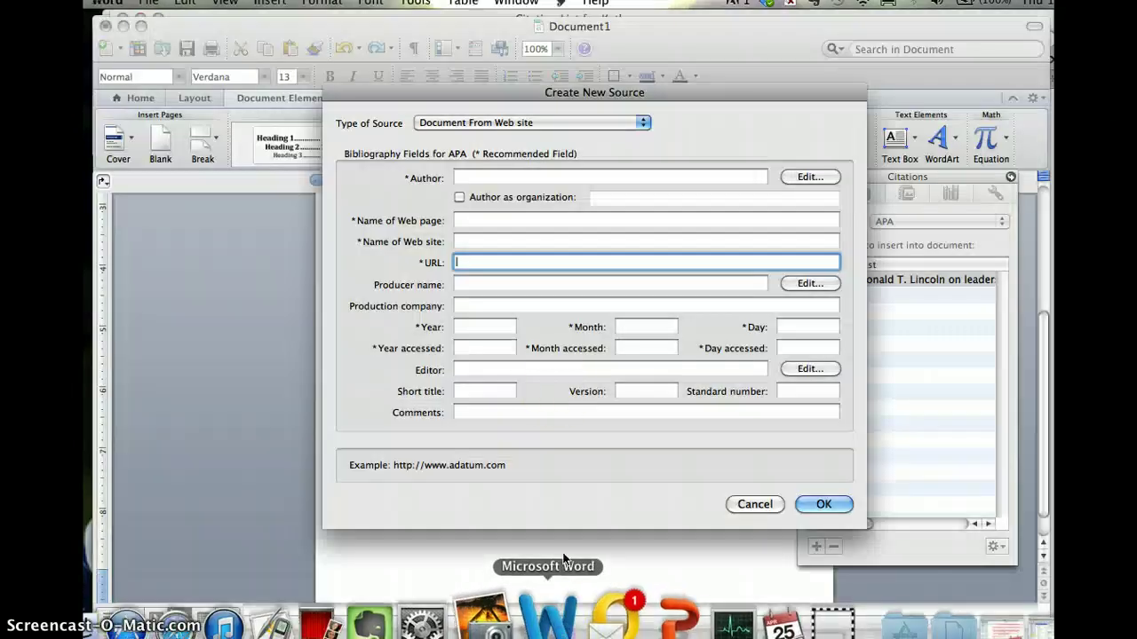
{"action": "left_click", "coordinate": [531, 261]}
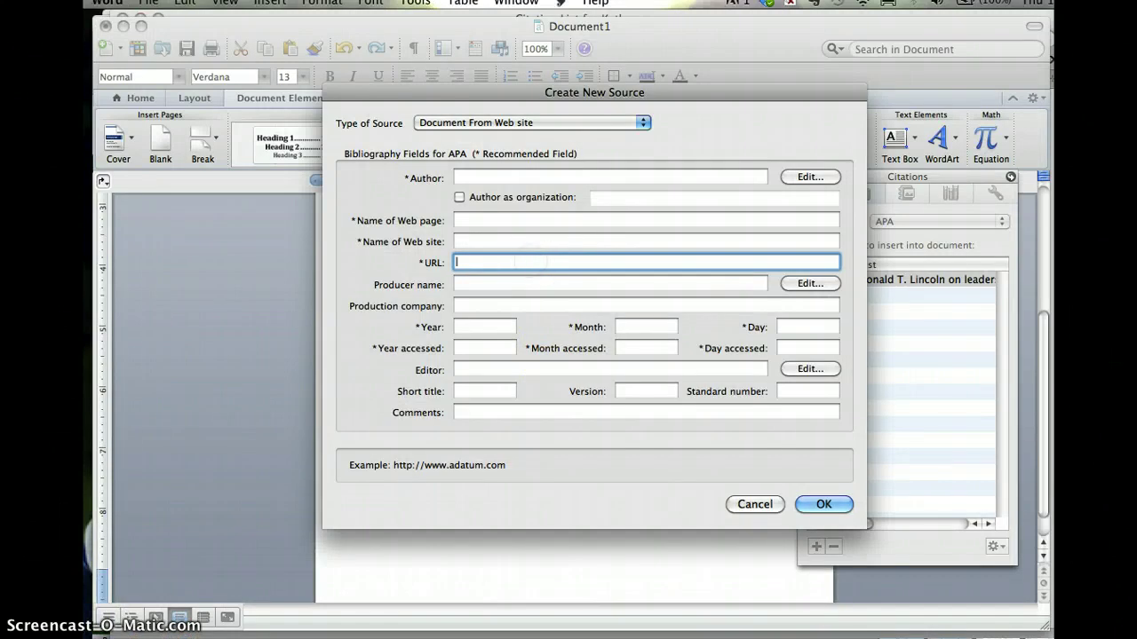
{"action": "key", "text": "super+v"}
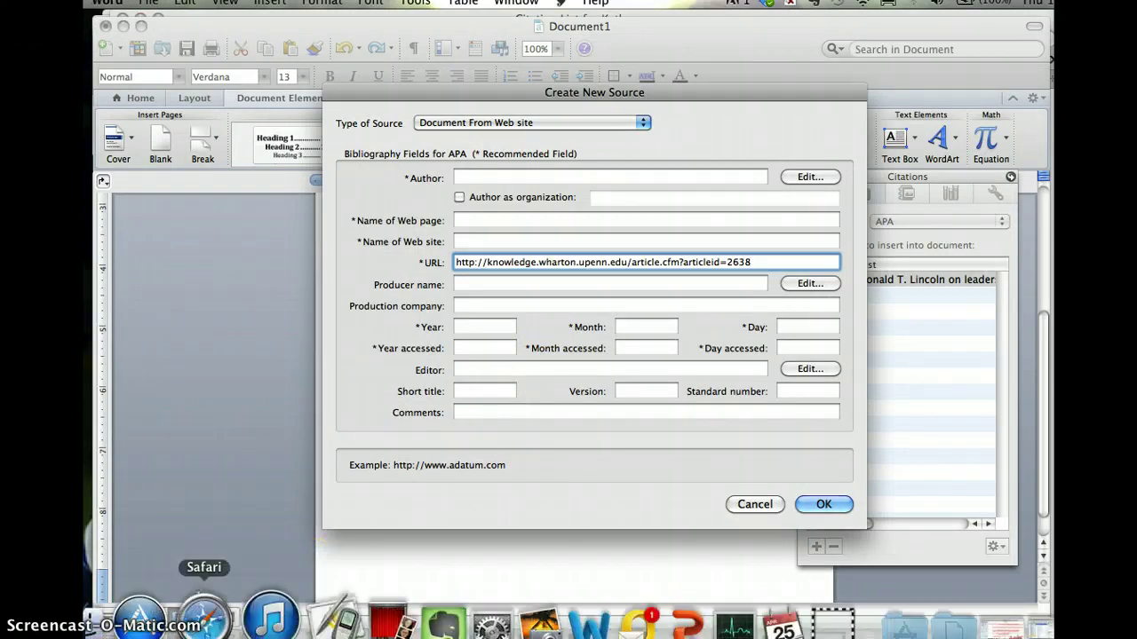
Consult the article page in Safari and enter organization author "Wharton at University of Pennsylvannia", web page "Knowledge @ Wharton" and web site "University of Pennsylvania" in Word.
{"action": "left_click", "coordinate": [213, 615]}
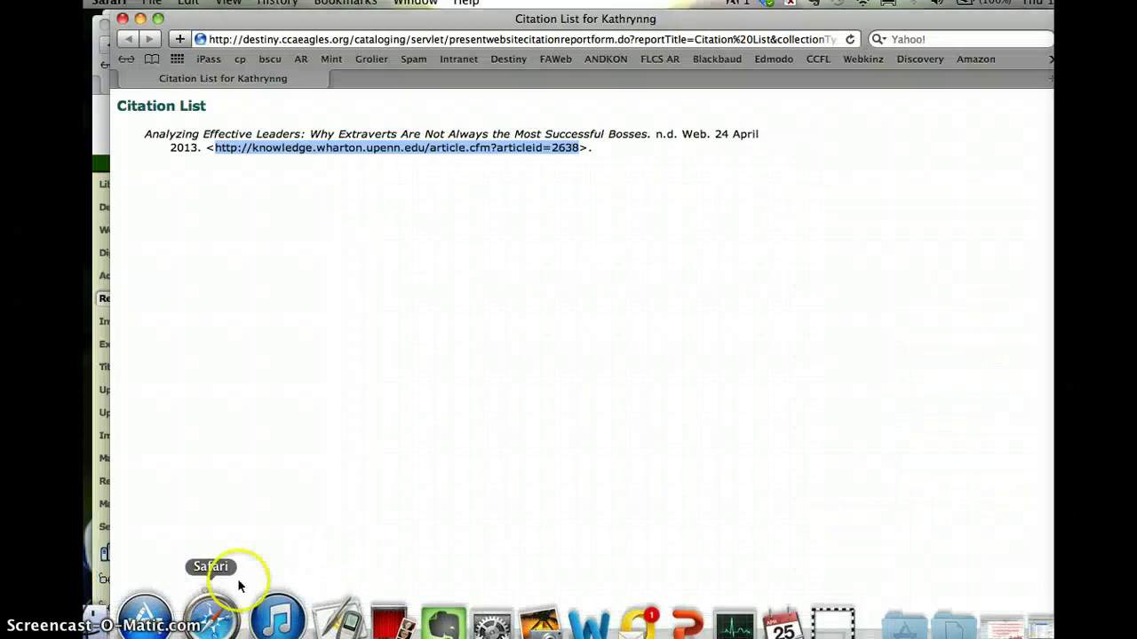
{"action": "left_click", "coordinate": [122, 18]}
{"action": "left_click", "coordinate": [612, 84]}
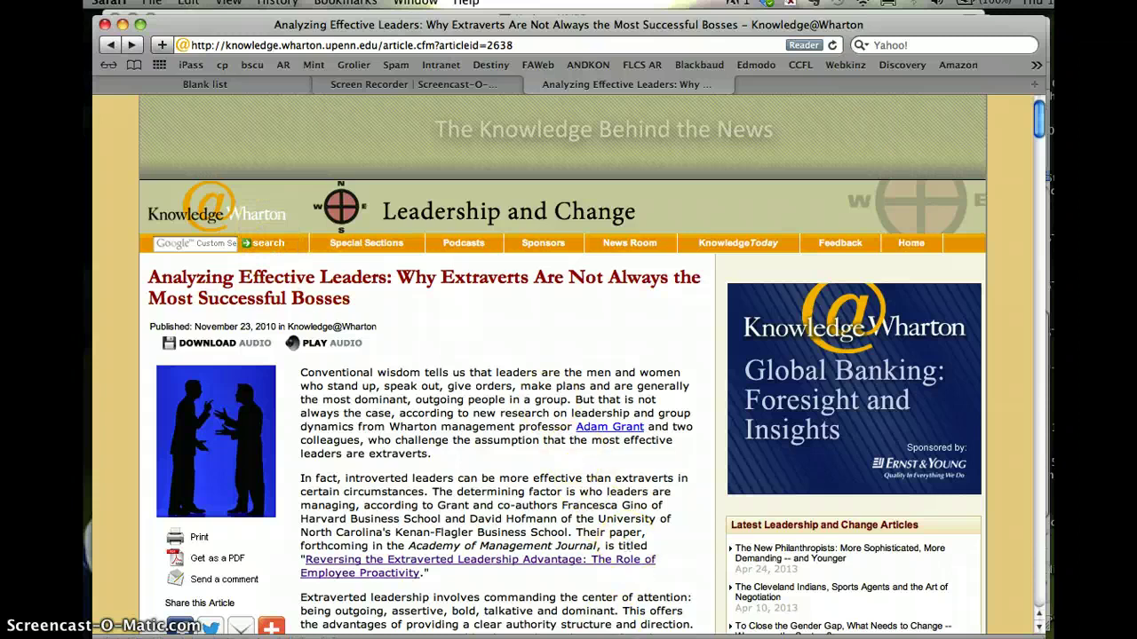
{"action": "left_click", "coordinate": [557, 625]}
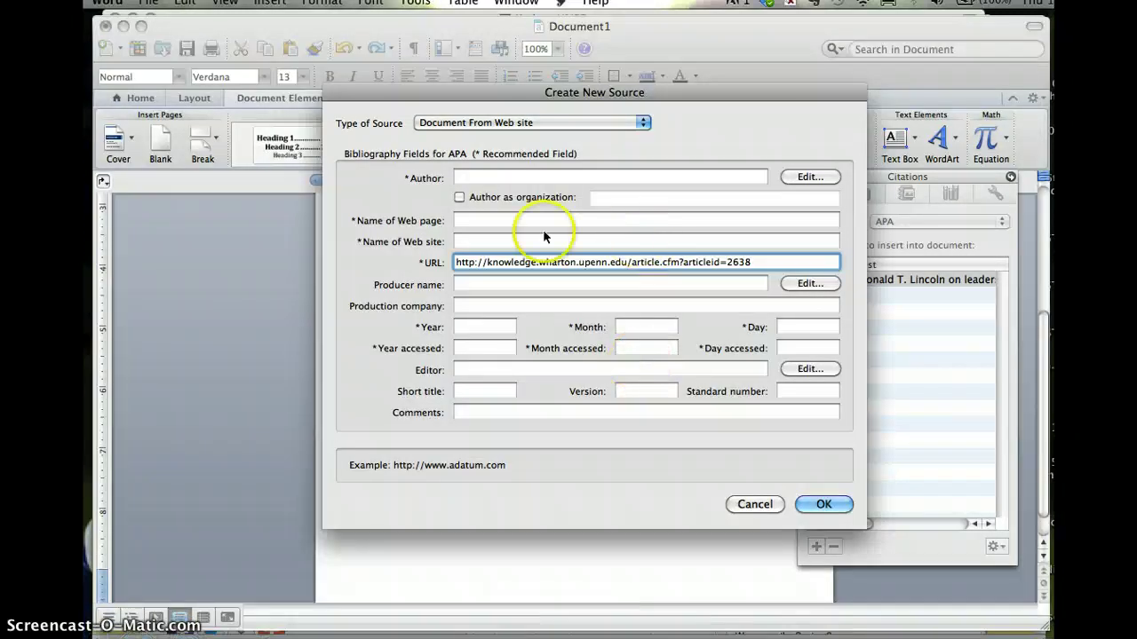
{"action": "left_click", "coordinate": [459, 198]}
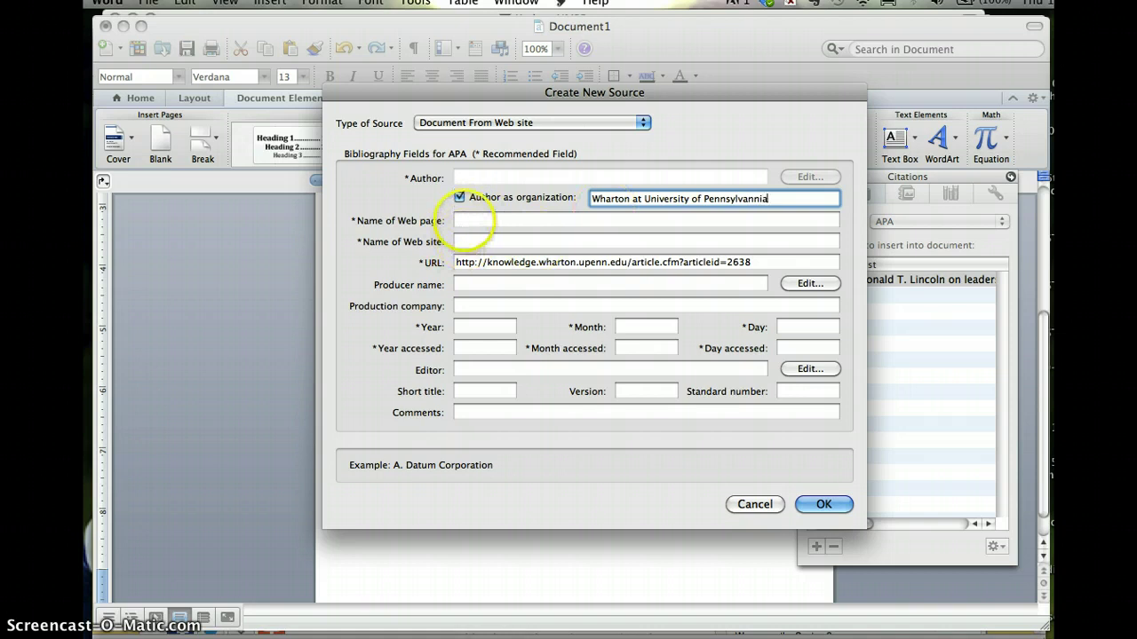
{"action": "left_click", "coordinate": [463, 219]}
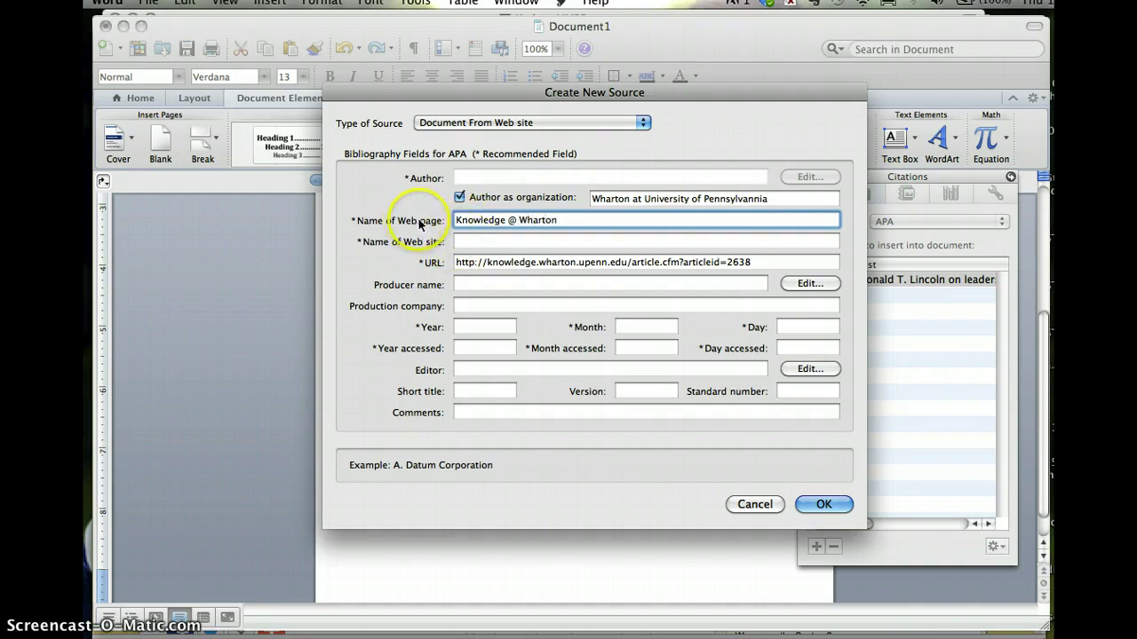
{"action": "left_click", "coordinate": [468, 241]}
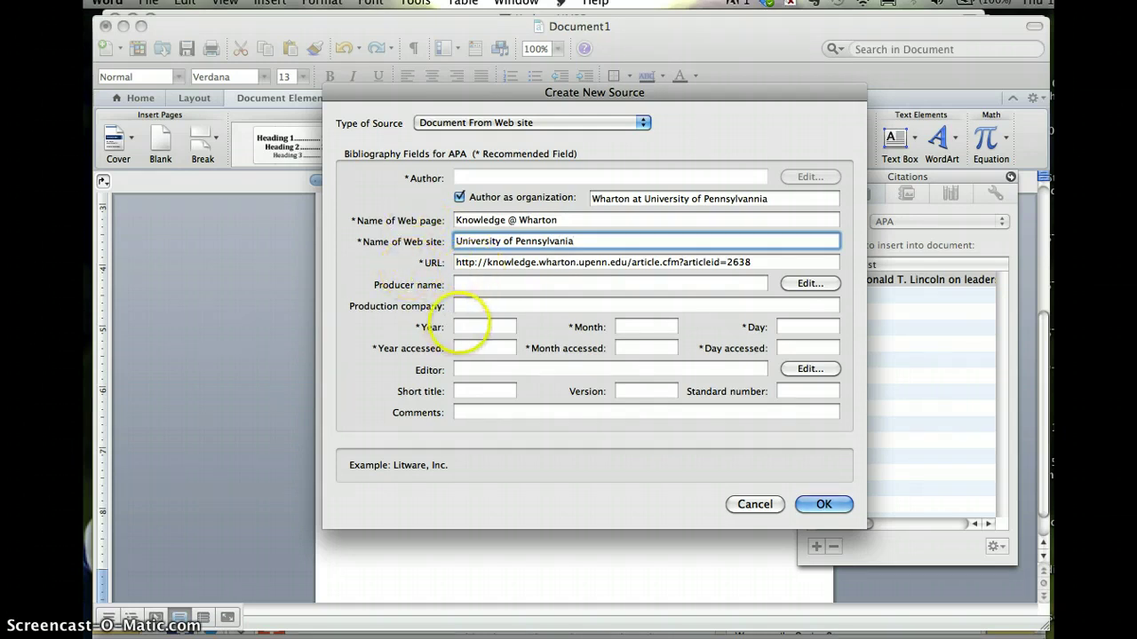
Set the web source's publication date to 2010 November 23 and its access date to 2013 April 24.
{"action": "left_click", "coordinate": [462, 327]}
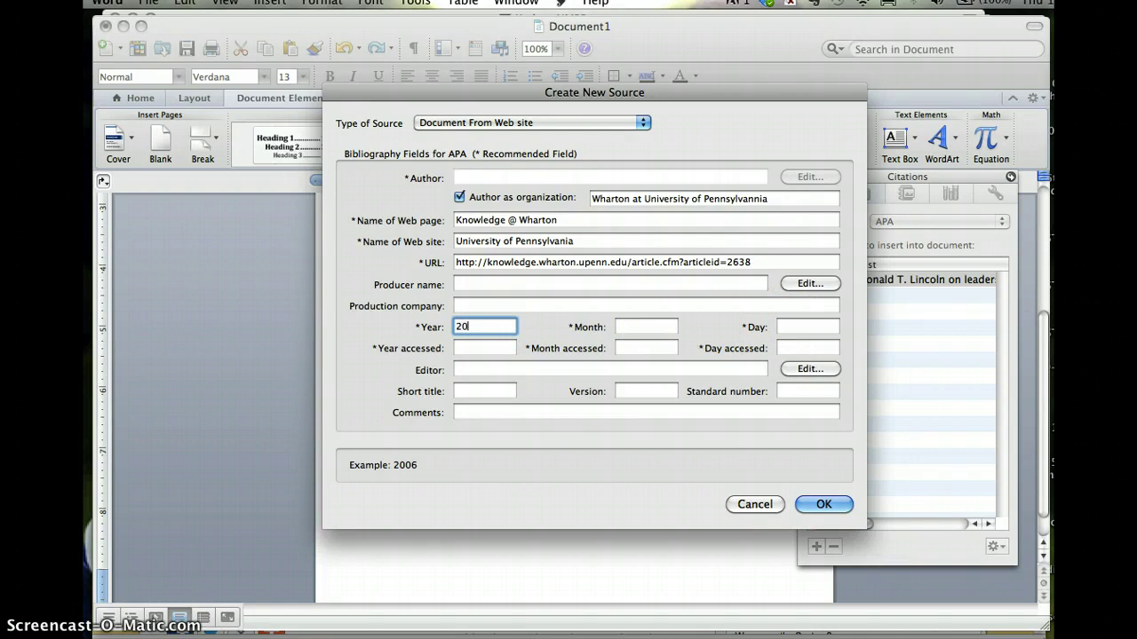
{"action": "left_click", "coordinate": [645, 327]}
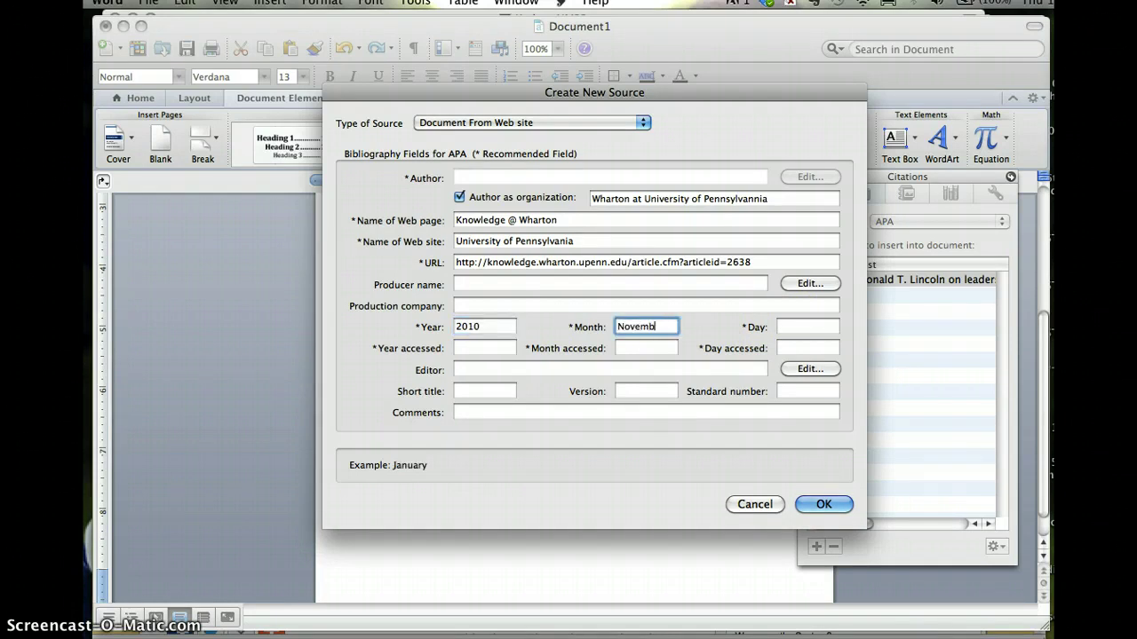
{"action": "left_click", "coordinate": [807, 327]}
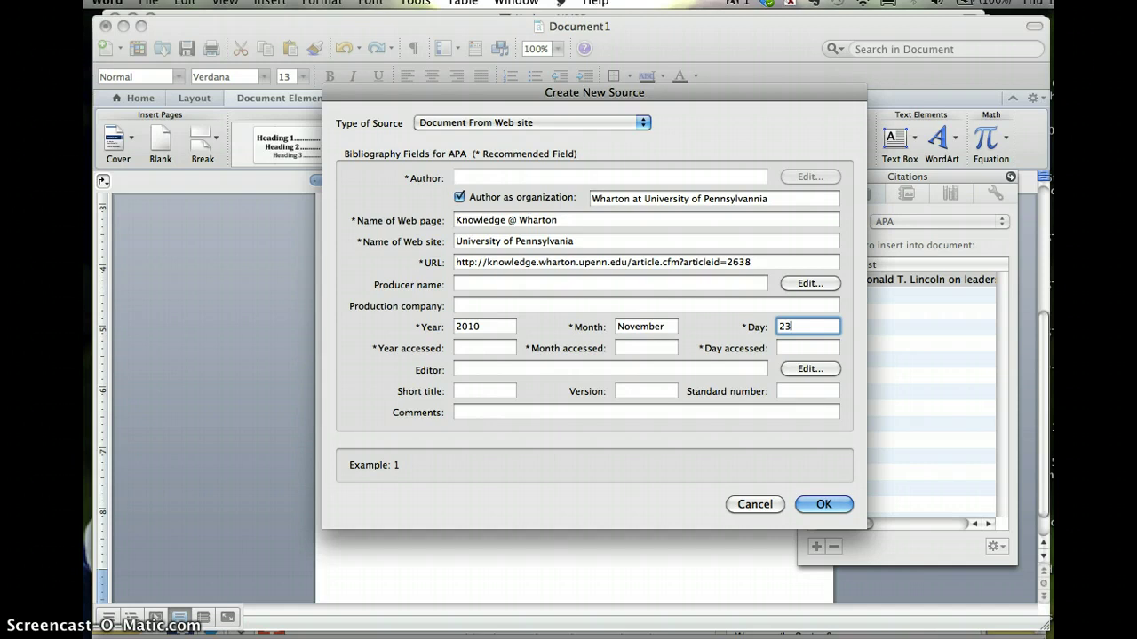
{"action": "left_click", "coordinate": [483, 348]}
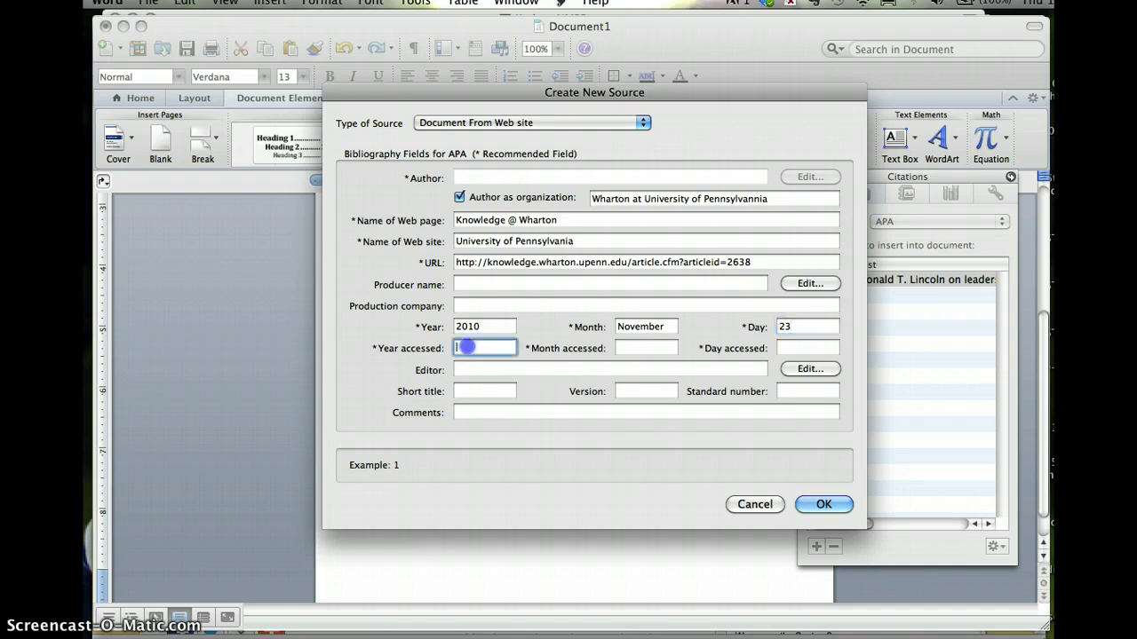
{"action": "type", "text": "2013"}
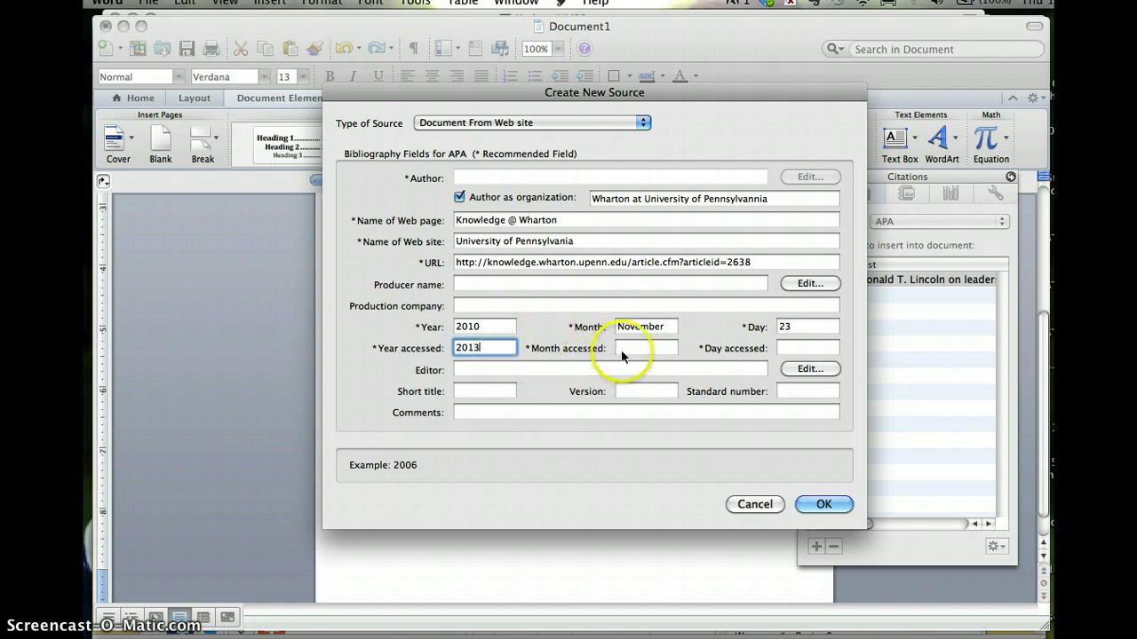
{"action": "left_click", "coordinate": [636, 347]}
{"action": "type", "text": "April"}
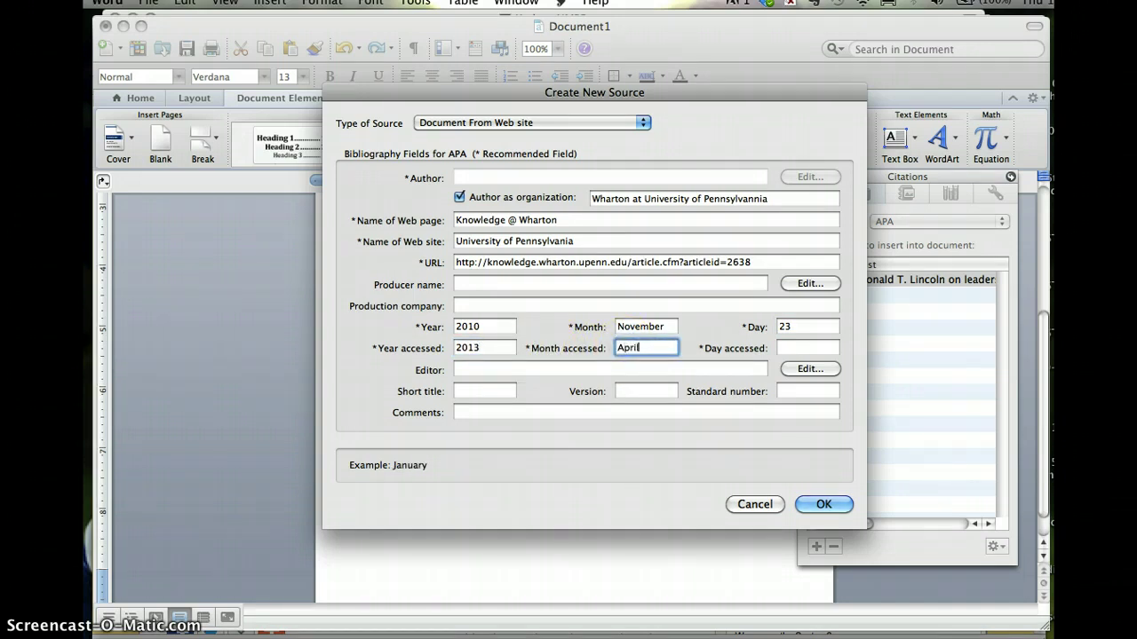
{"action": "left_click", "coordinate": [809, 347]}
{"action": "type", "text": "24"}
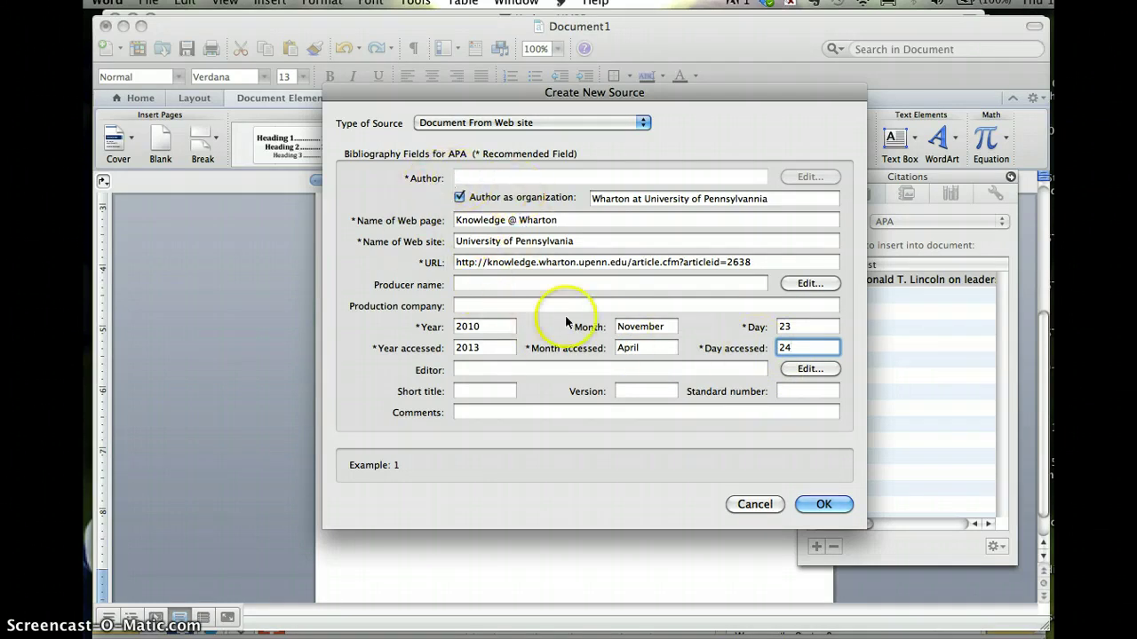
Save the web site source and delete its in-text citation after the book citation in the pizza delivery paragraph.
{"action": "left_click", "coordinate": [825, 505]}
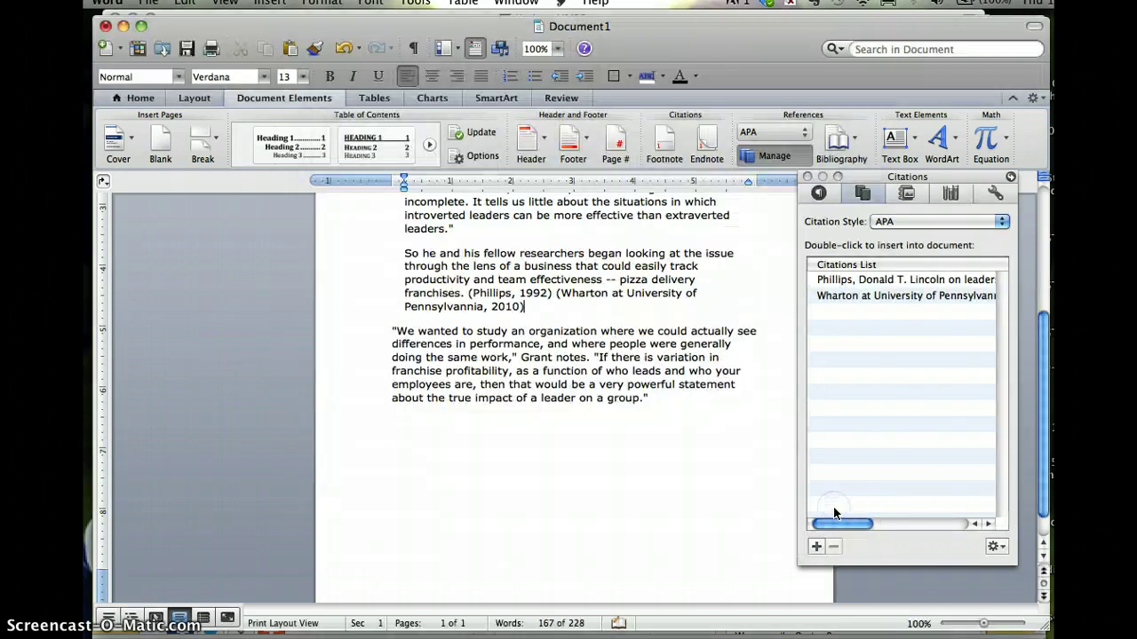
{"action": "left_click", "coordinate": [529, 307]}
{"action": "left_click", "coordinate": [560, 293]}
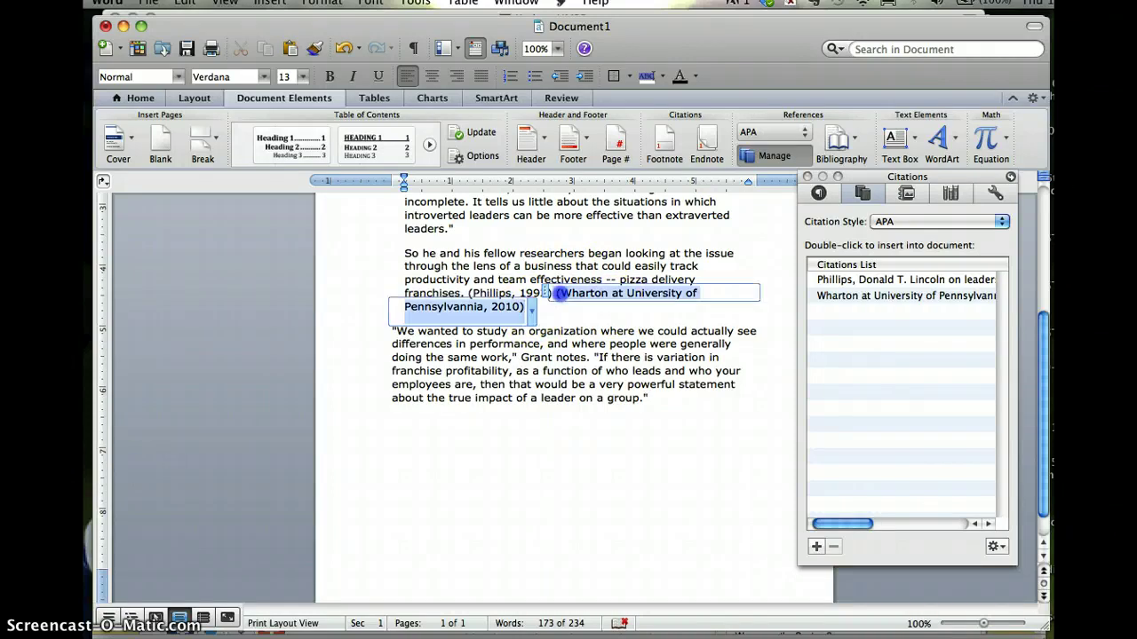
{"action": "key", "text": "BackSpace"}
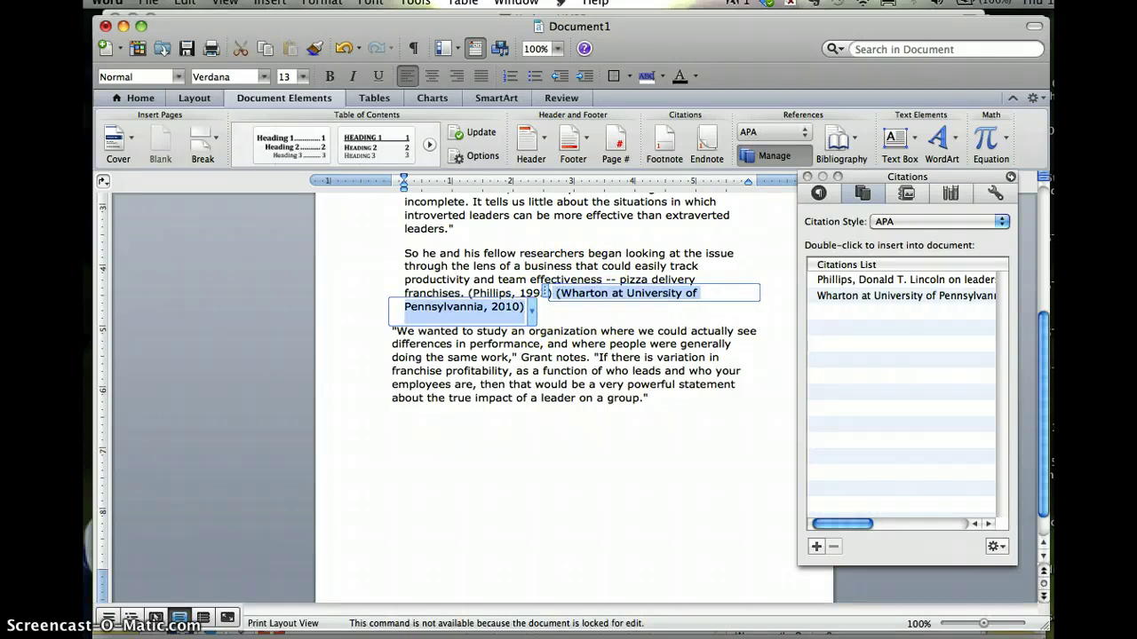
{"action": "left_click", "coordinate": [538, 310]}
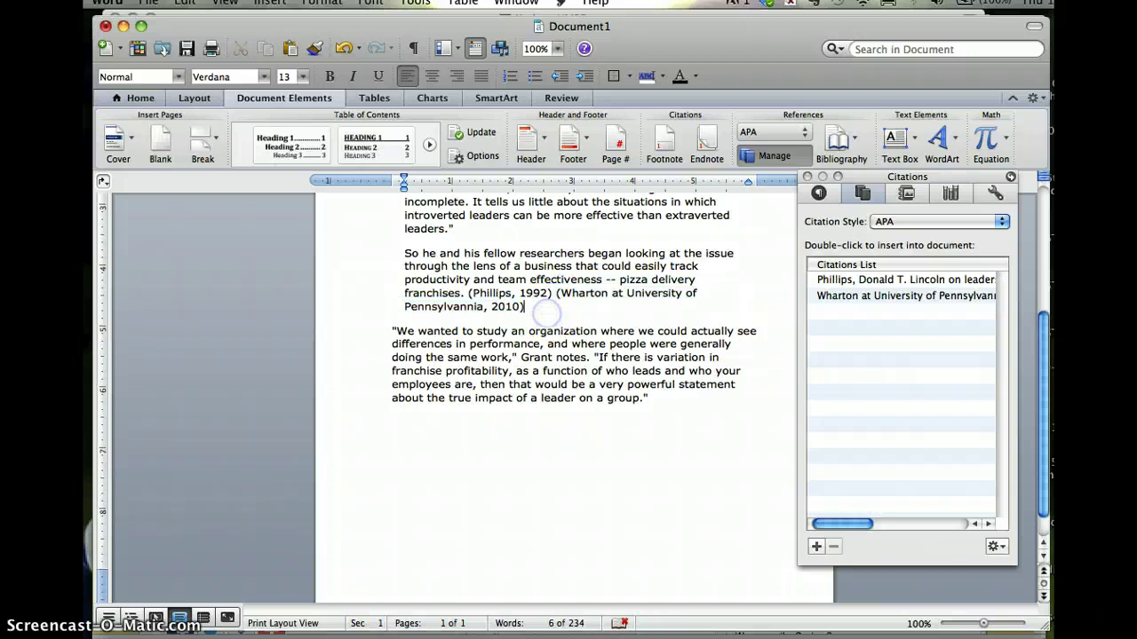
{"action": "key", "text": "BackSpace"}
{"action": "key", "text": "BackSpace"}
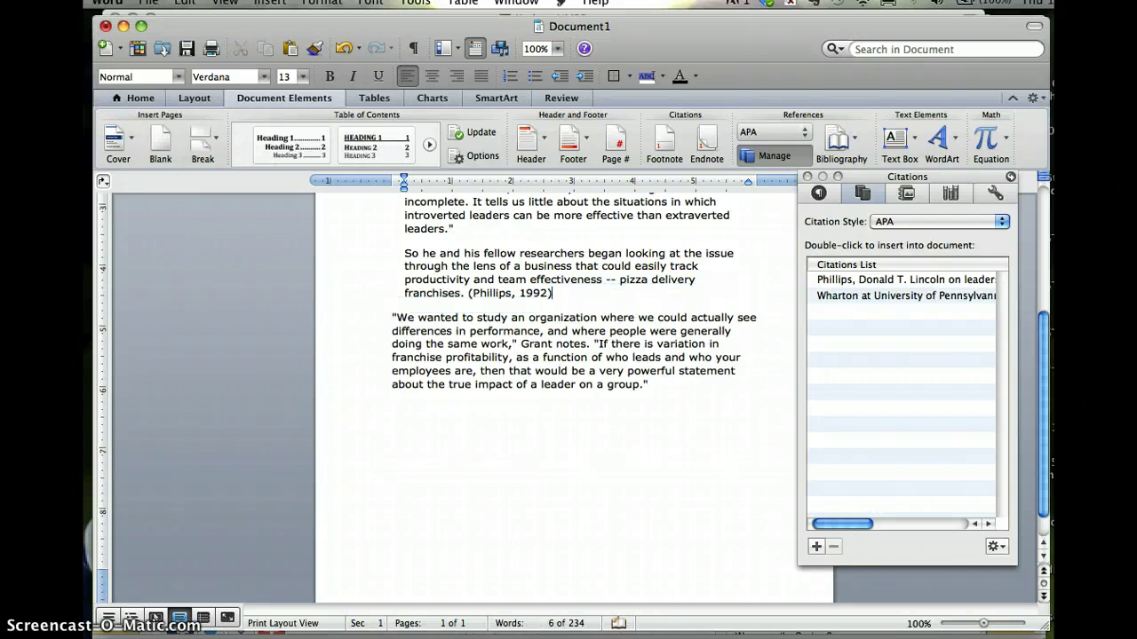
Review the Wharton web source's bibliography fields in the source editor and close it without changes.
{"action": "left_click", "coordinate": [908, 296]}
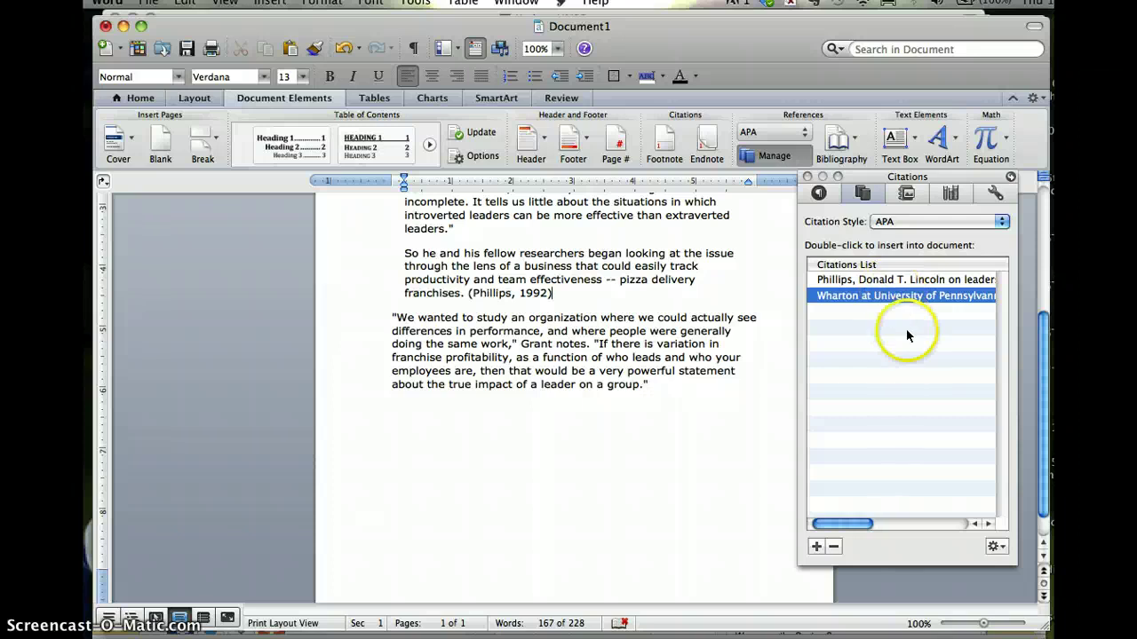
{"action": "left_click", "coordinate": [995, 546]}
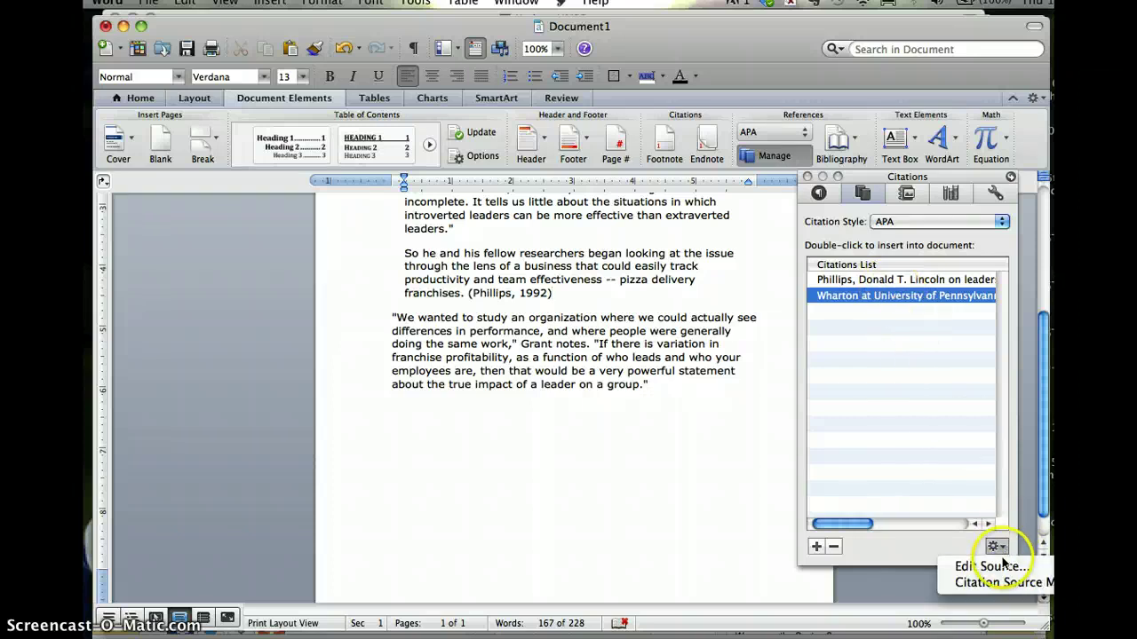
{"action": "left_click", "coordinate": [992, 567]}
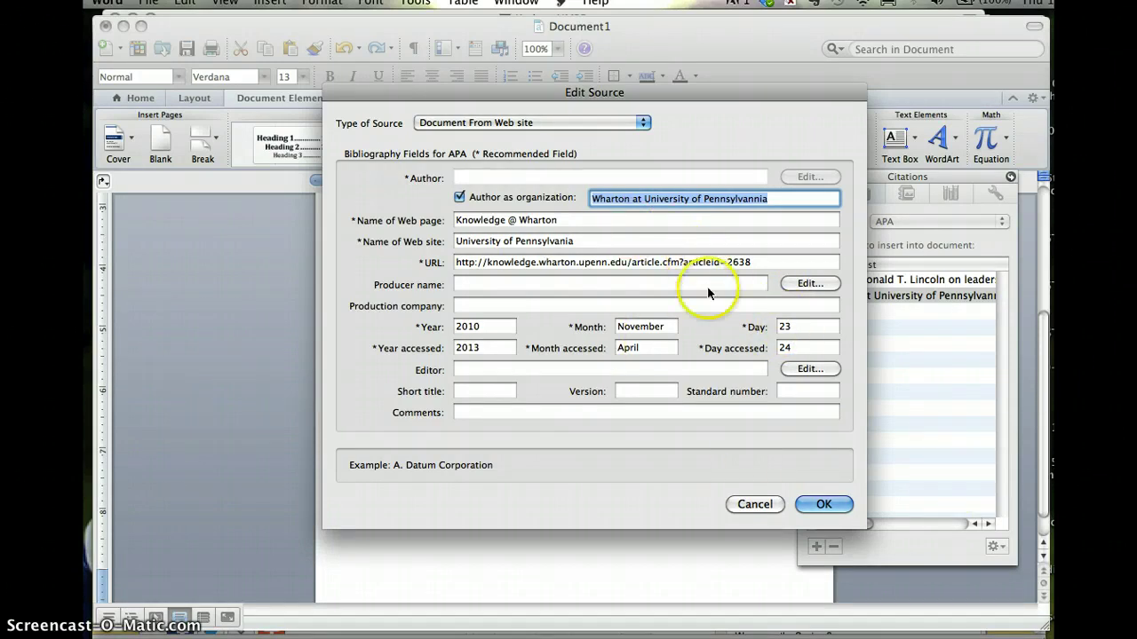
{"action": "left_click", "coordinate": [806, 506]}
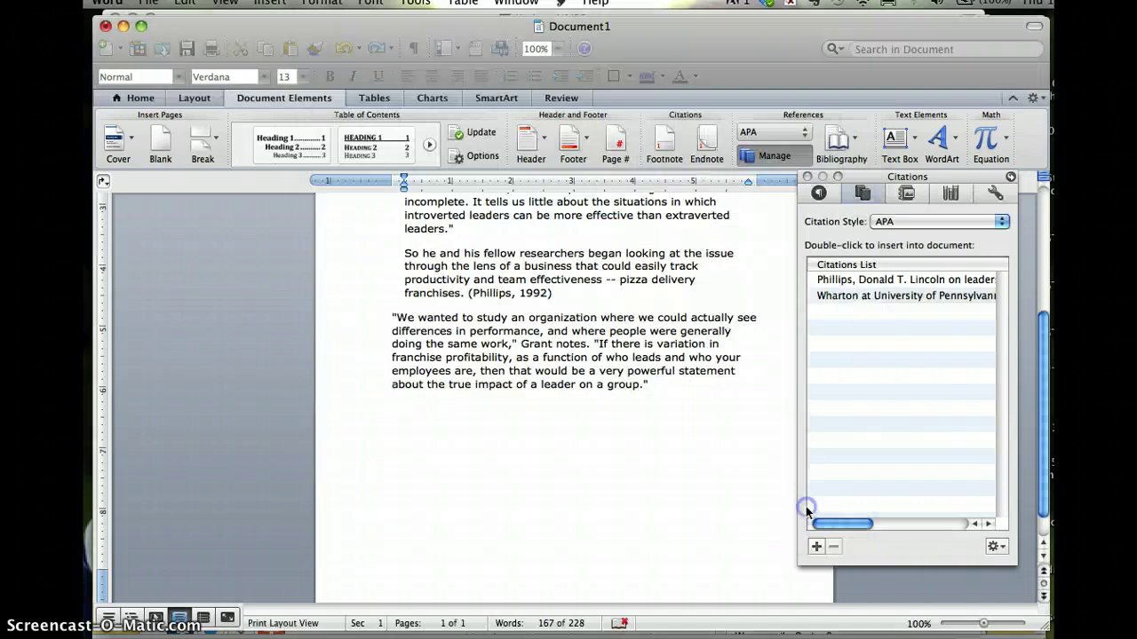
{"action": "left_click", "coordinate": [822, 281]}
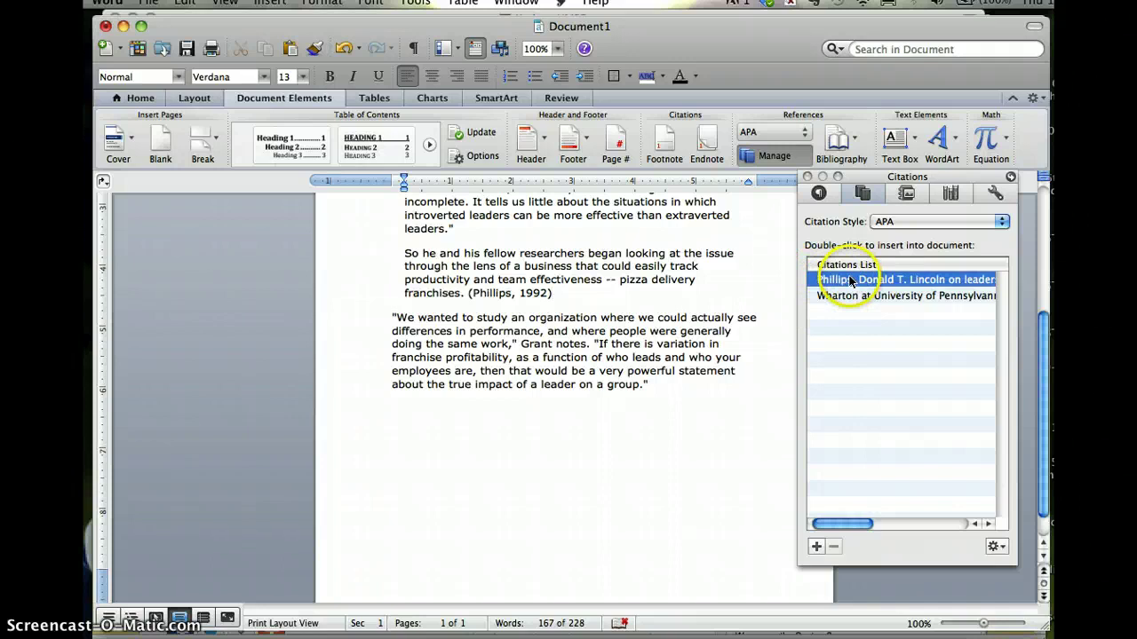
{"action": "left_click", "coordinate": [848, 299]}
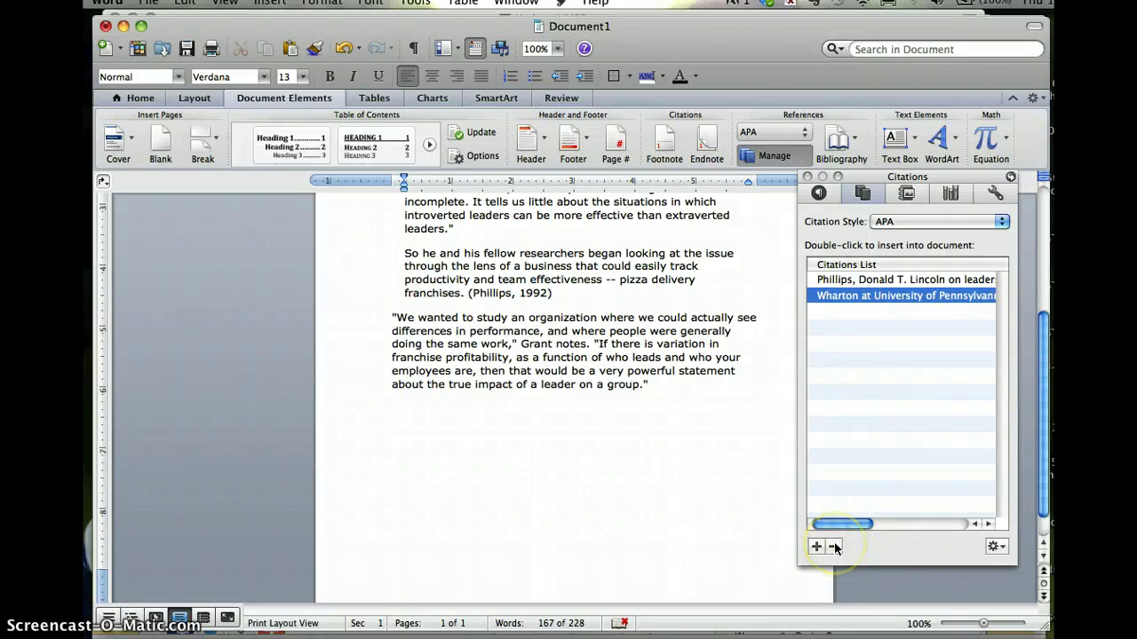
Insert the Wharton web source's in-text citation at the end of the document's last paragraph.
{"action": "left_click", "coordinate": [717, 444]}
{"action": "left_click", "coordinate": [878, 297]}
{"action": "double_click", "coordinate": [877, 297]}
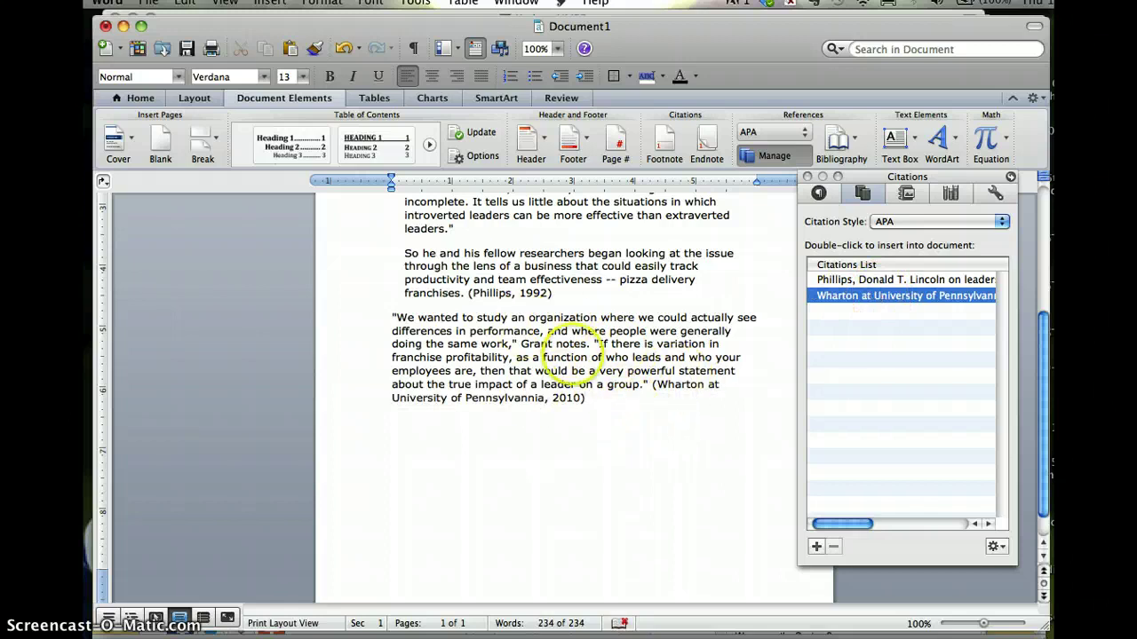
{"action": "left_click", "coordinate": [864, 353]}
{"action": "left_click", "coordinate": [873, 298]}
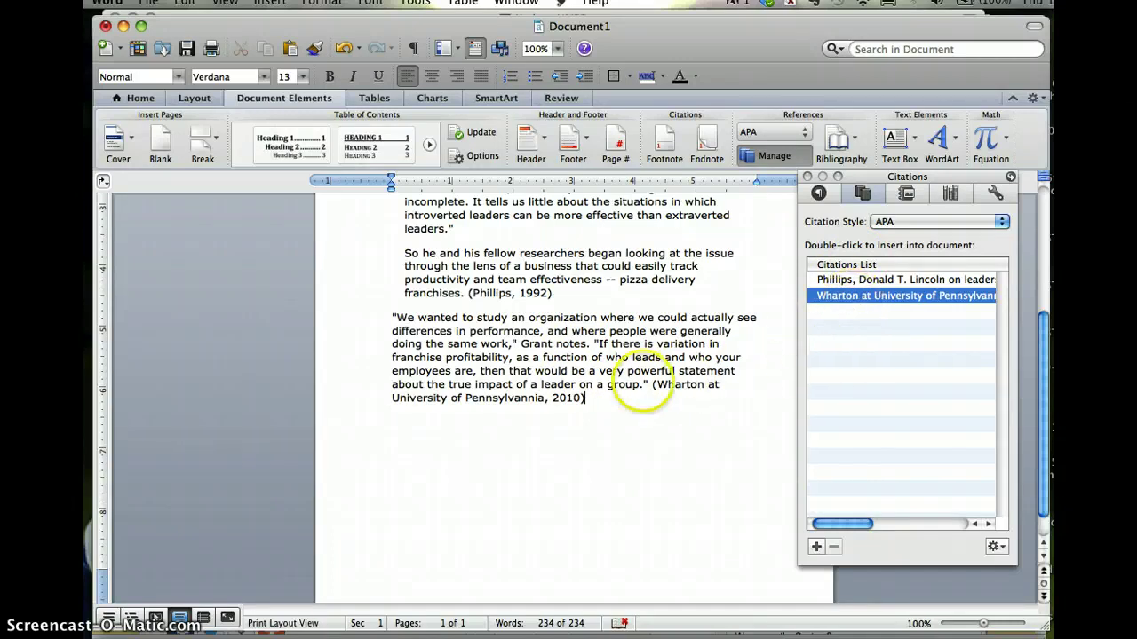
Select the Wharton in-text citation at the end of the last paragraph and delete it.
{"action": "left_click", "coordinate": [649, 400]}
{"action": "left_click", "coordinate": [652, 385]}
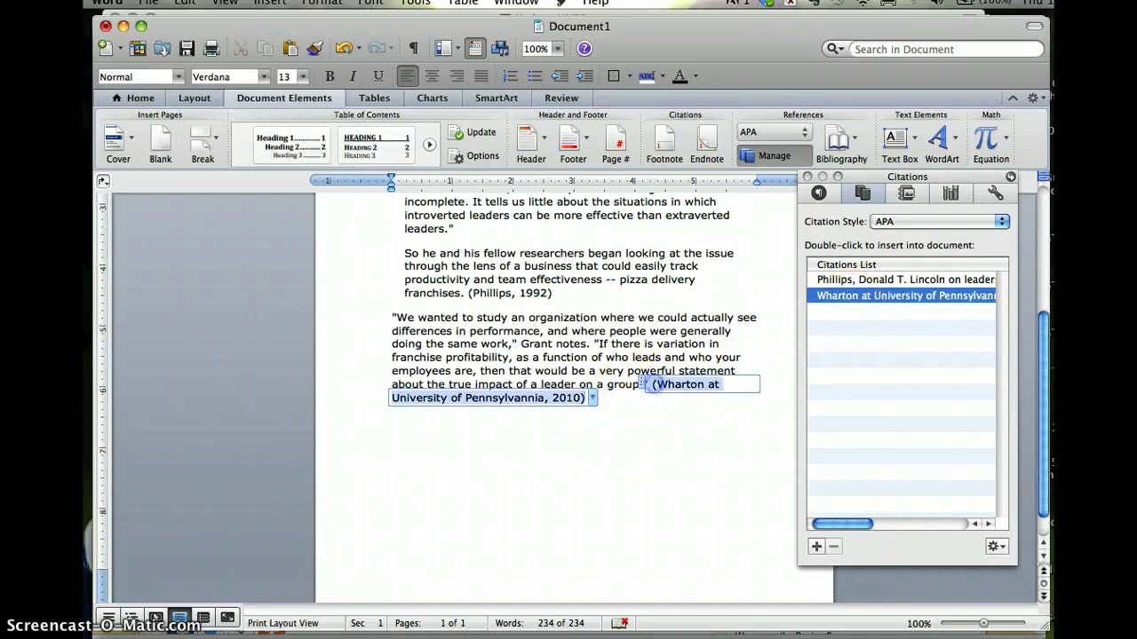
{"action": "left_click", "coordinate": [643, 383]}
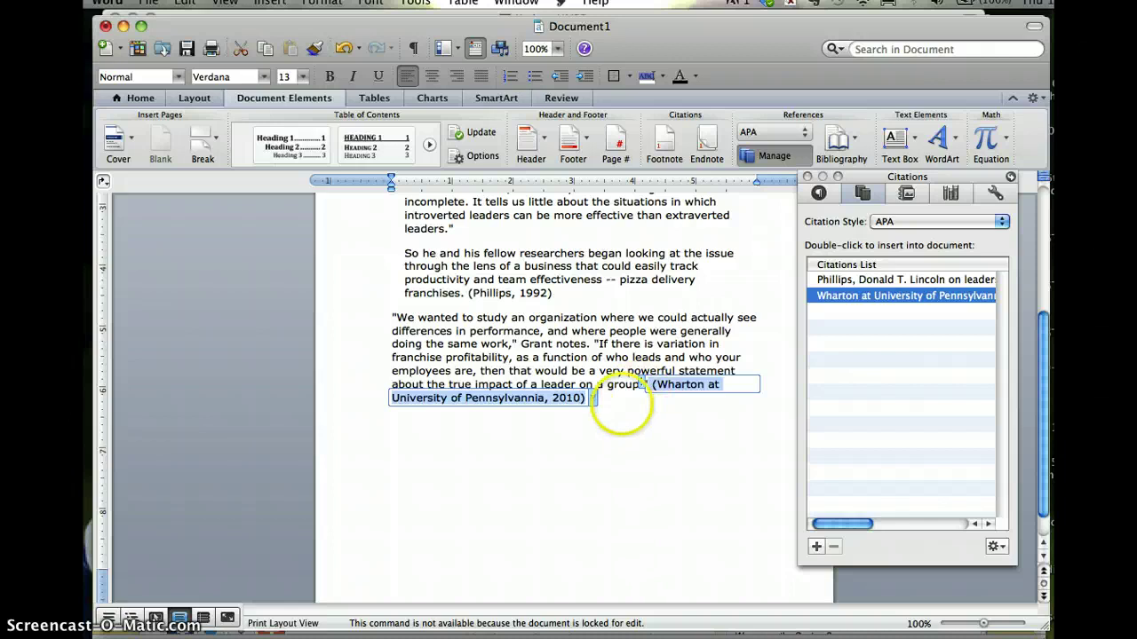
{"action": "left_click", "coordinate": [622, 404]}
{"action": "left_click_drag", "start_coordinate": [604, 402], "coordinate": [671, 373]}
{"action": "left_click", "coordinate": [668, 376]}
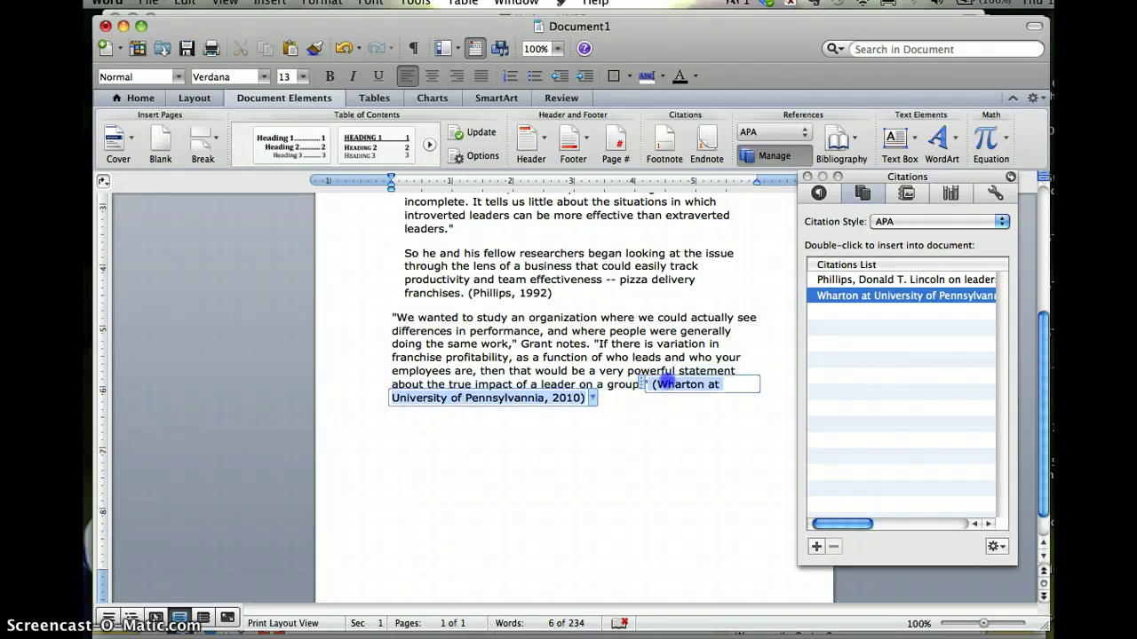
{"action": "left_click", "coordinate": [642, 383]}
{"action": "left_click", "coordinate": [655, 402]}
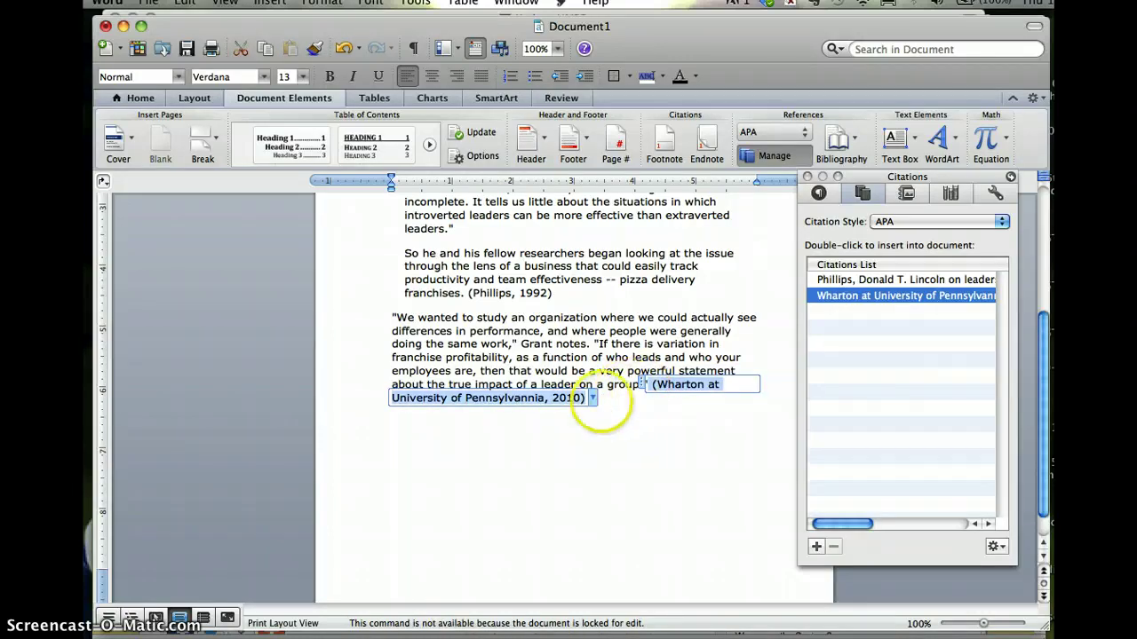
{"action": "left_click", "coordinate": [578, 400]}
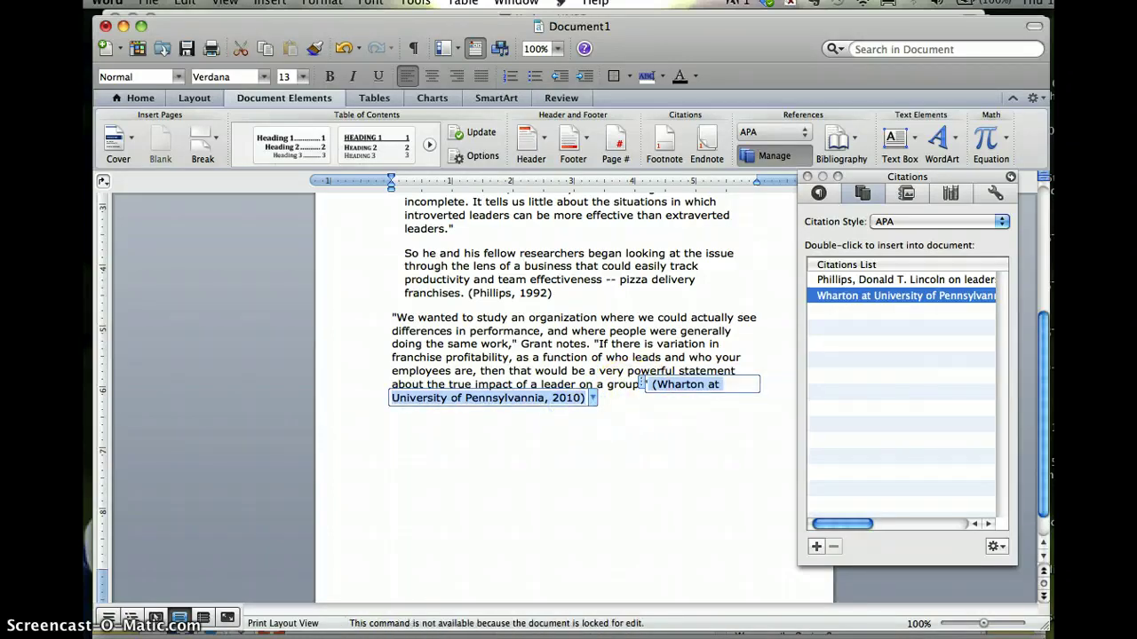
{"action": "left_click", "coordinate": [654, 386]}
{"action": "left_click_drag", "start_coordinate": [655, 385], "coordinate": [704, 391]}
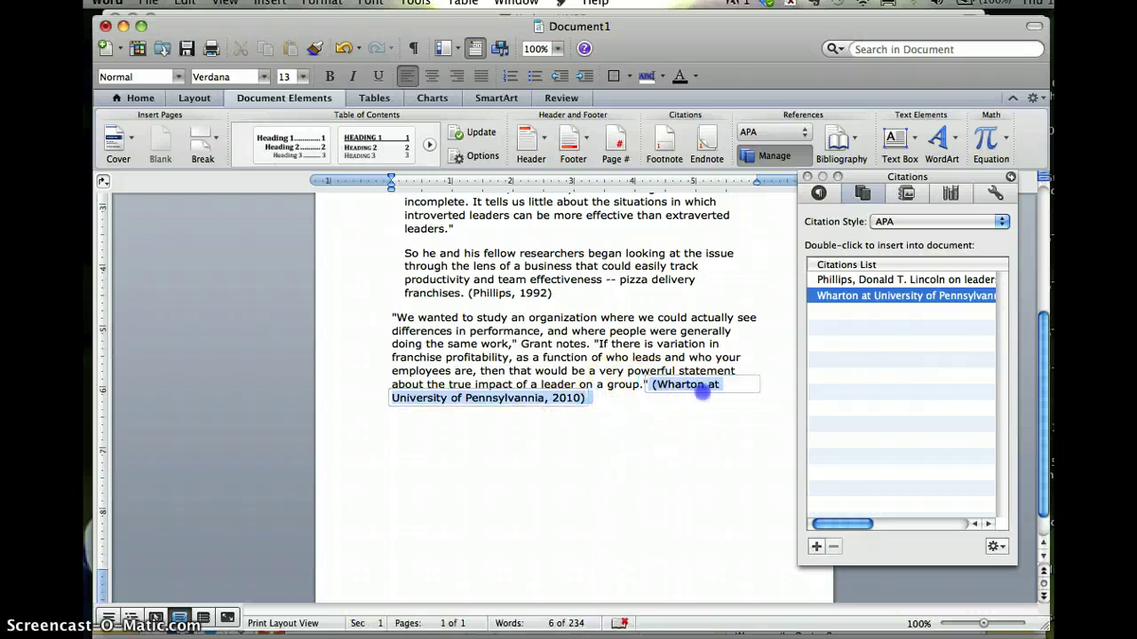
{"action": "left_click", "coordinate": [704, 389]}
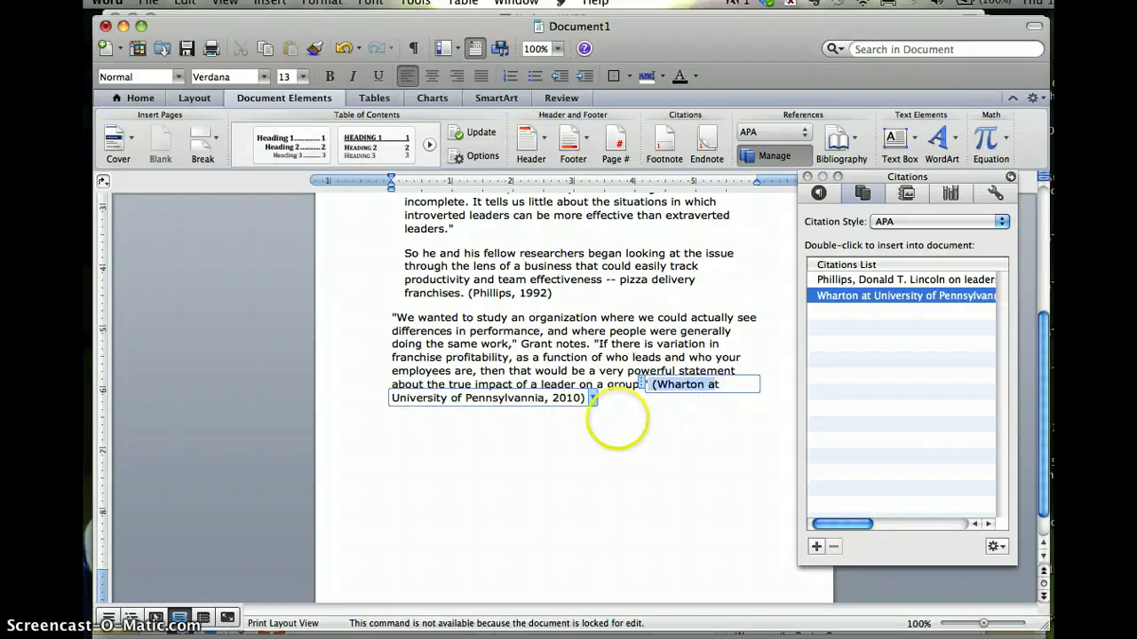
{"action": "left_click", "coordinate": [610, 399]}
{"action": "key", "text": "BackSpace"}
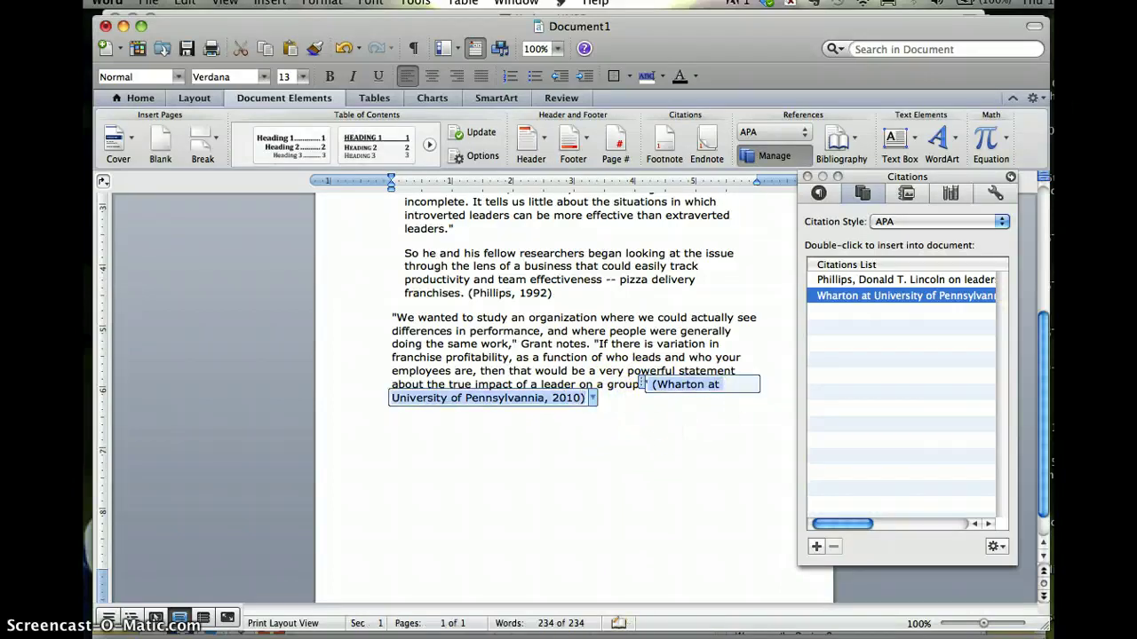
{"action": "key", "text": "BackSpace"}
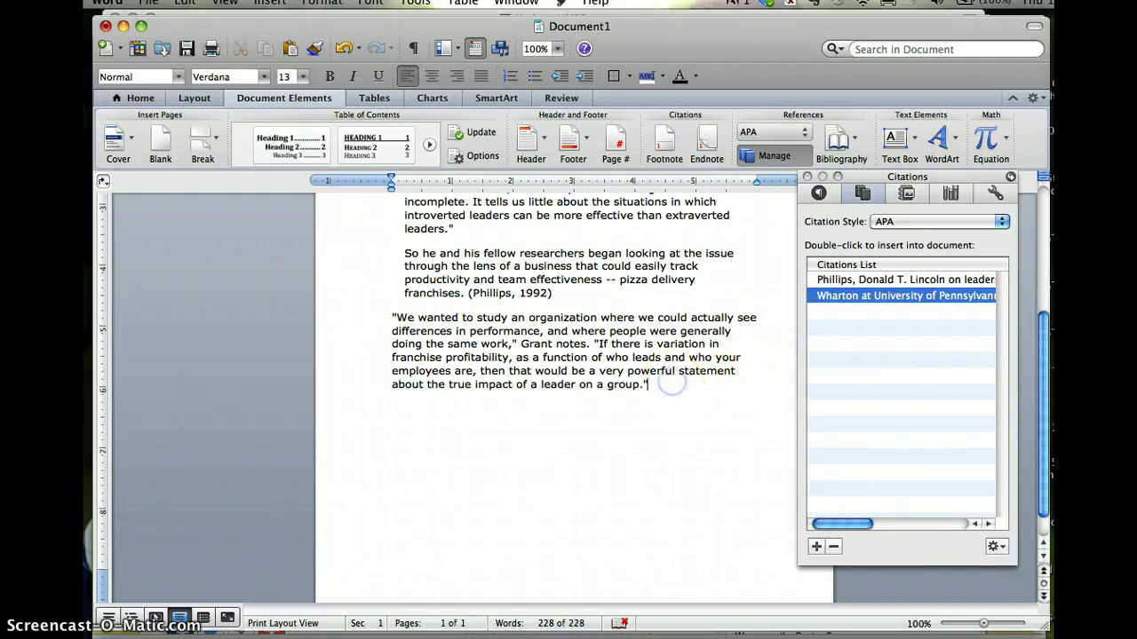
Insert a page break after the last paragraph to start a new page.
{"action": "scroll", "coordinate": [672, 380], "scroll_direction": "up", "scroll_amount": 3}
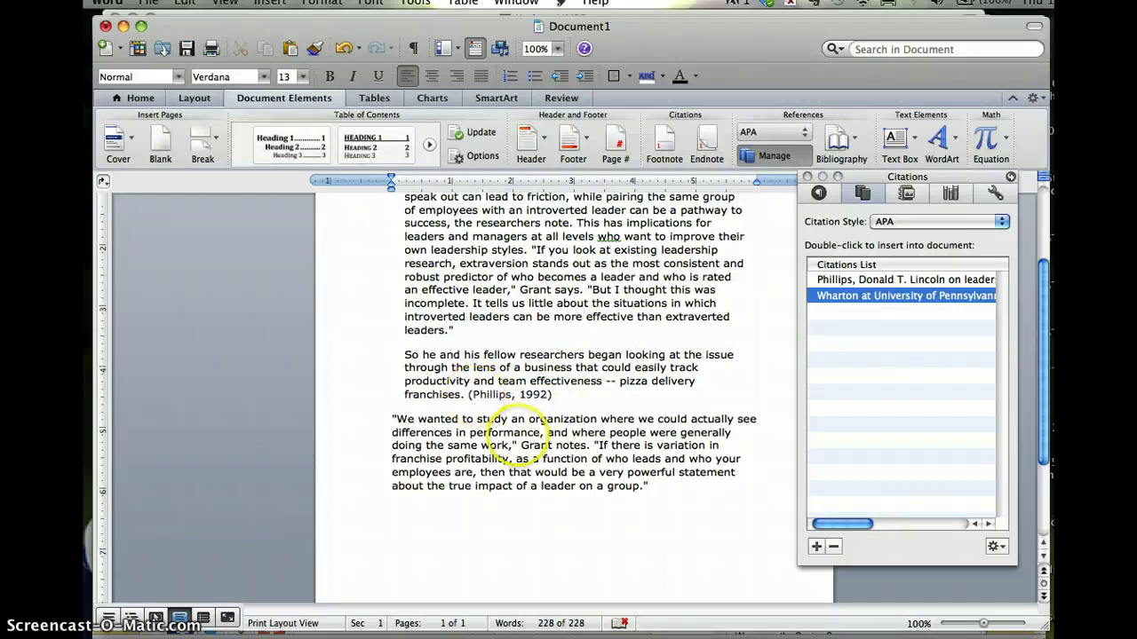
{"action": "scroll", "coordinate": [632, 491], "scroll_direction": "up", "scroll_amount": 3}
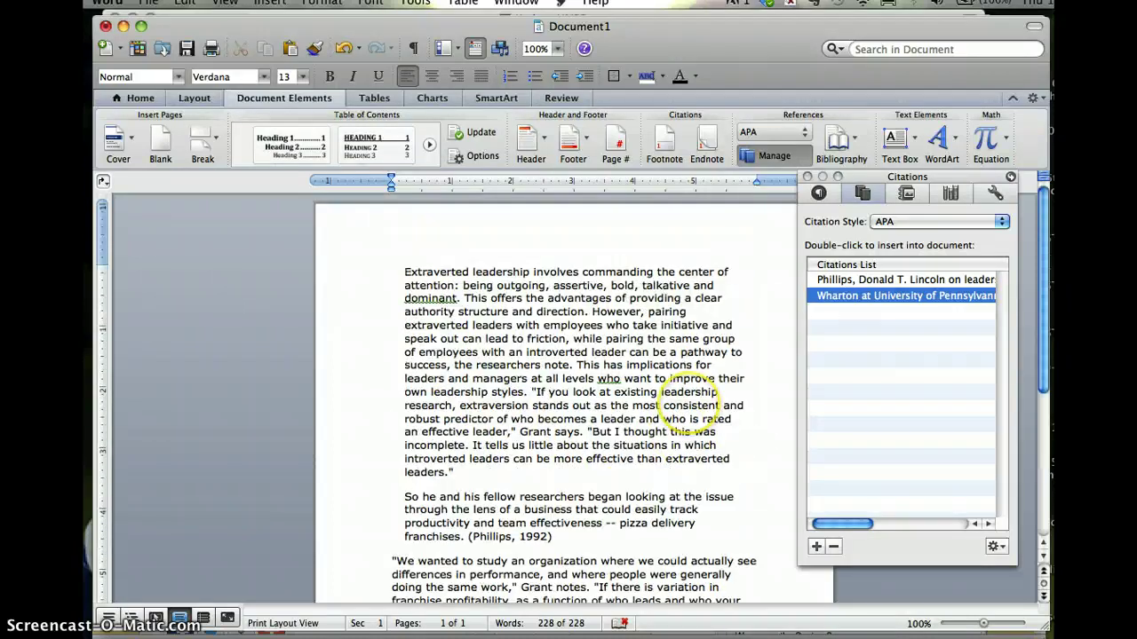
{"action": "scroll", "coordinate": [684, 395], "scroll_direction": "down", "scroll_amount": 3}
{"action": "scroll", "coordinate": [569, 355], "scroll_direction": "down", "scroll_amount": 3}
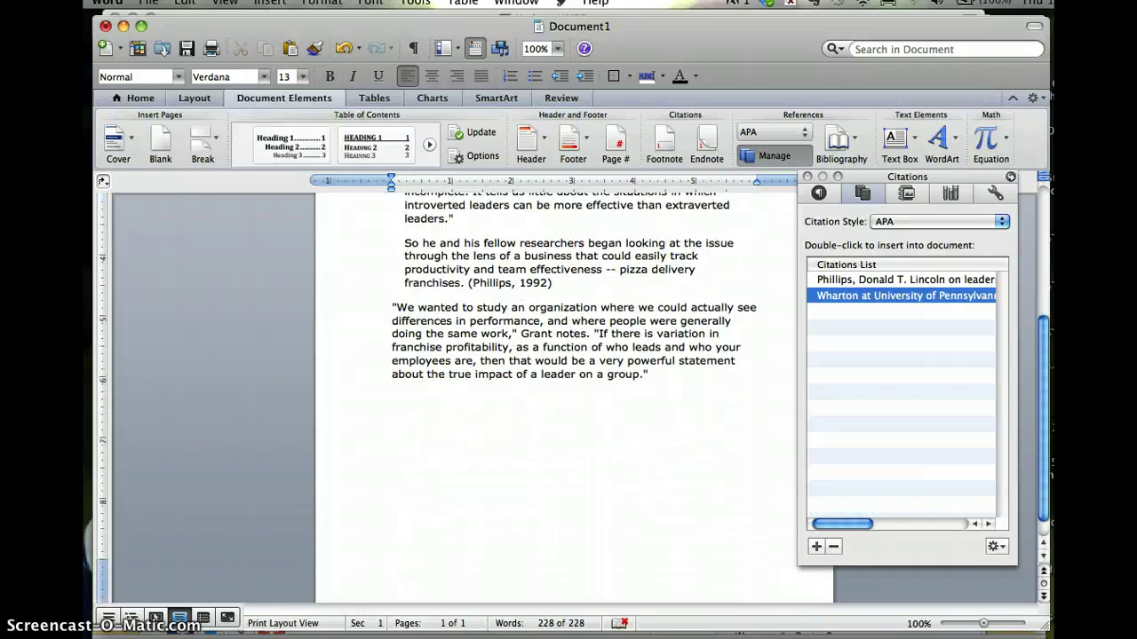
{"action": "key", "text": "super+Return"}
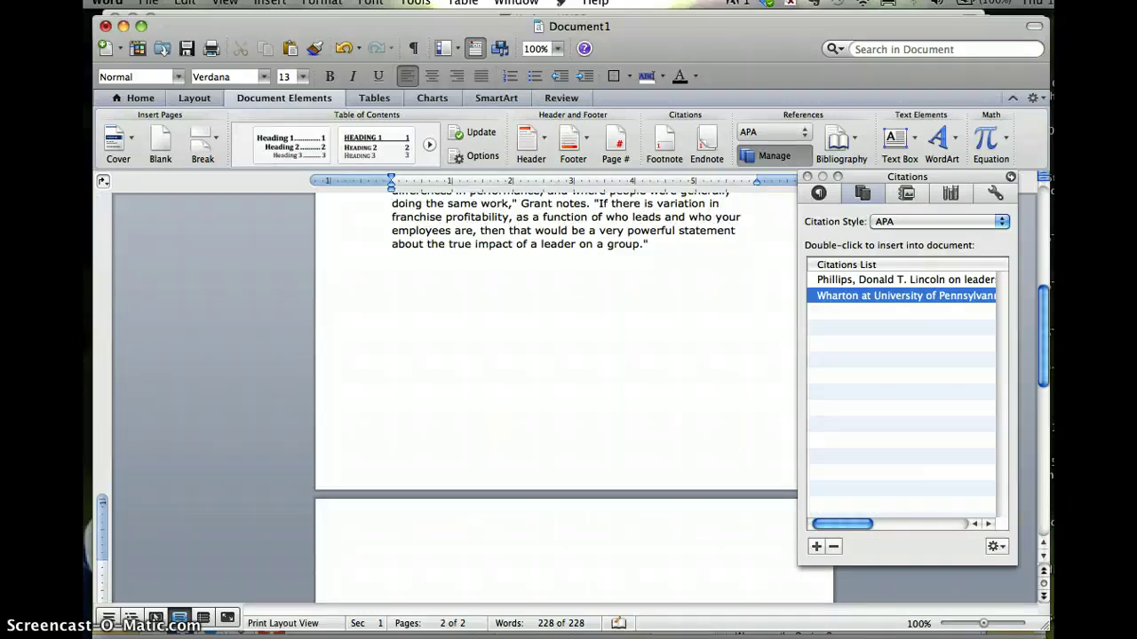
Insert the built-in Works Cited bibliography on the new second page.
{"action": "left_click", "coordinate": [593, 416]}
{"action": "left_click", "coordinate": [449, 526]}
{"action": "left_click", "coordinate": [449, 524]}
{"action": "left_click", "coordinate": [851, 140]}
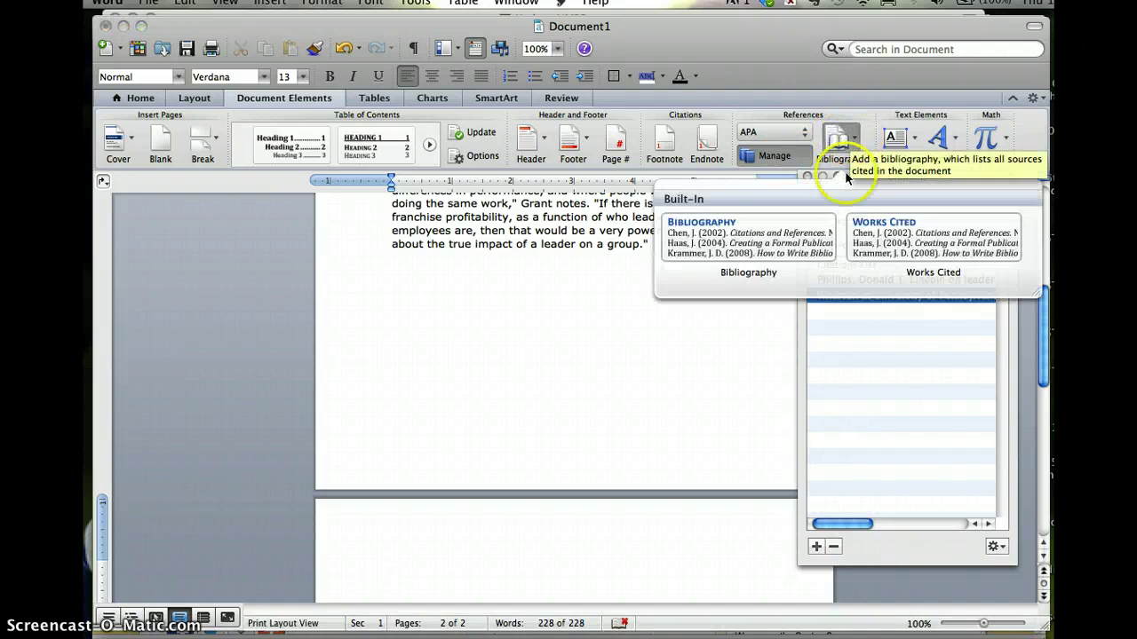
{"action": "left_click", "coordinate": [919, 238]}
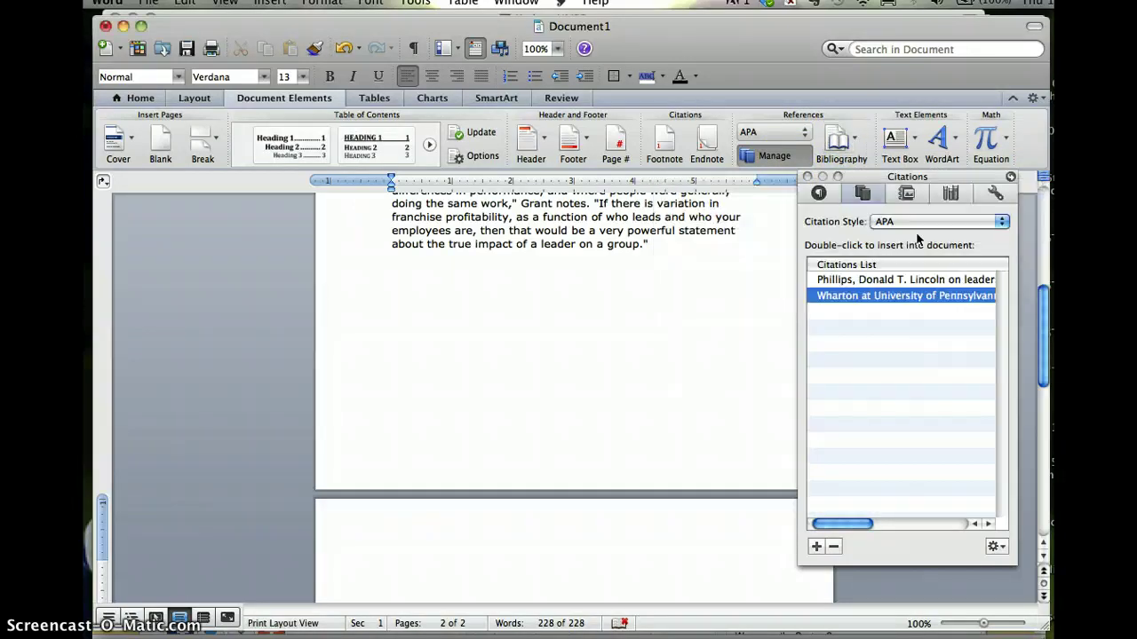
{"action": "scroll", "coordinate": [699, 266], "scroll_direction": "up", "scroll_amount": 3}
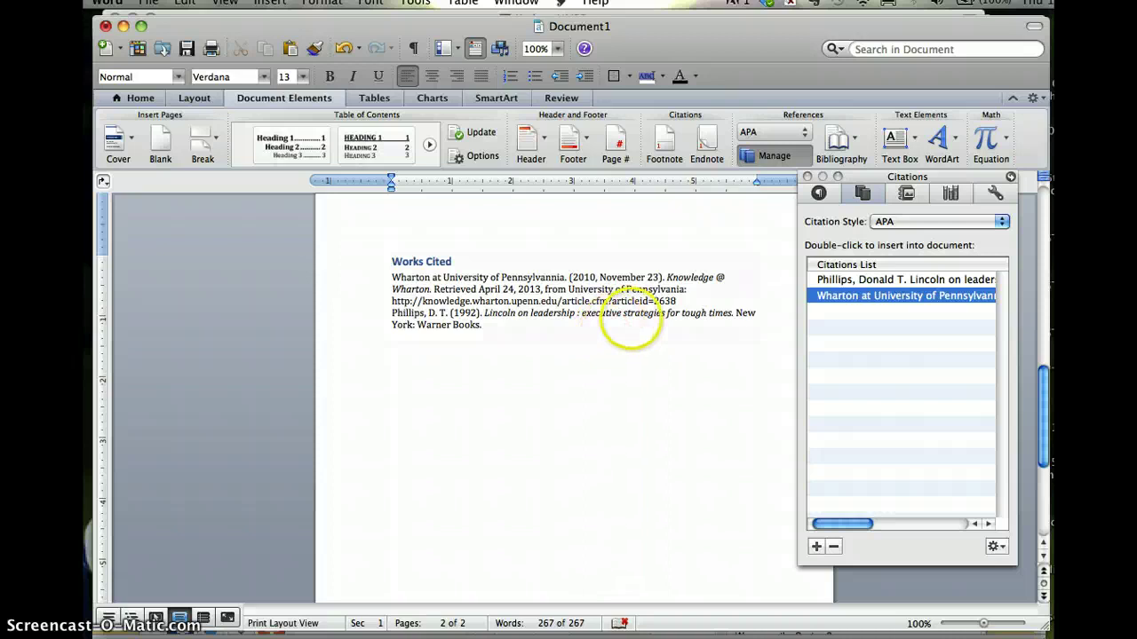
Add a blank line between the web site entry and the book entry in the Works Cited list.
{"action": "left_click", "coordinate": [676, 302]}
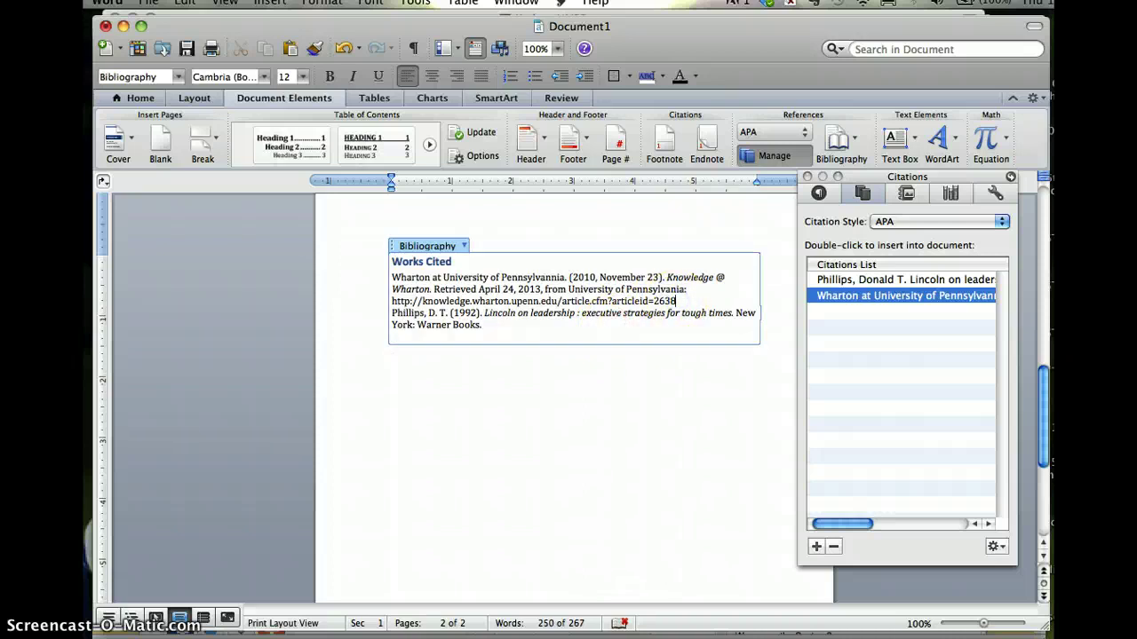
{"action": "key", "text": "Return"}
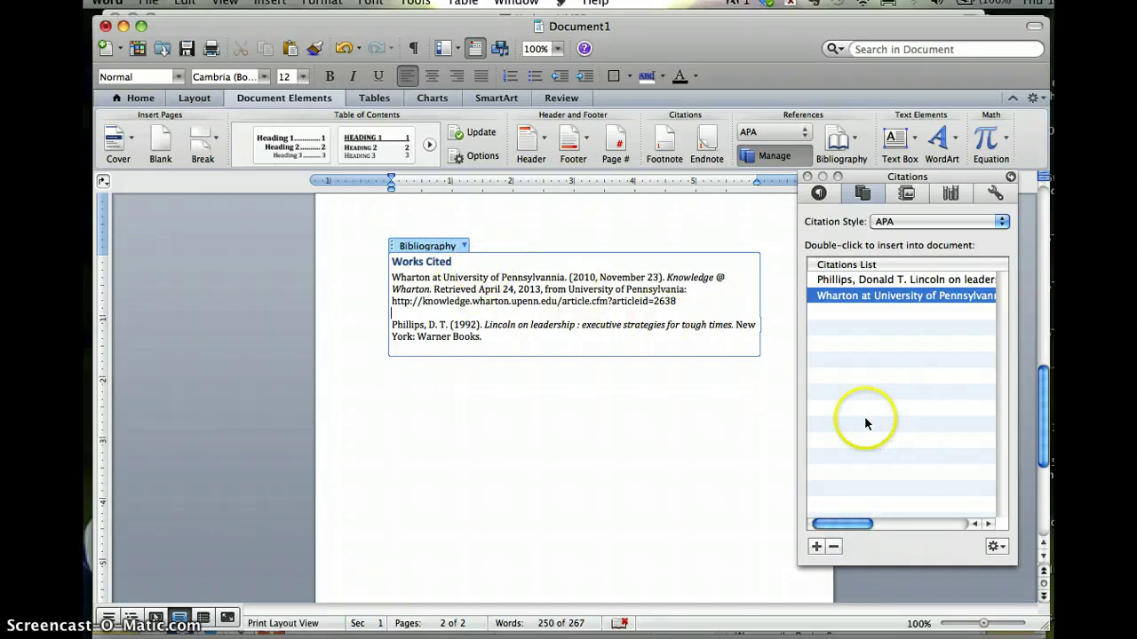
{"action": "left_click", "coordinate": [693, 470]}
Start a new APA source and set its type to Article in periodical.
{"action": "scroll", "coordinate": [693, 469], "scroll_direction": "up", "scroll_amount": 10}
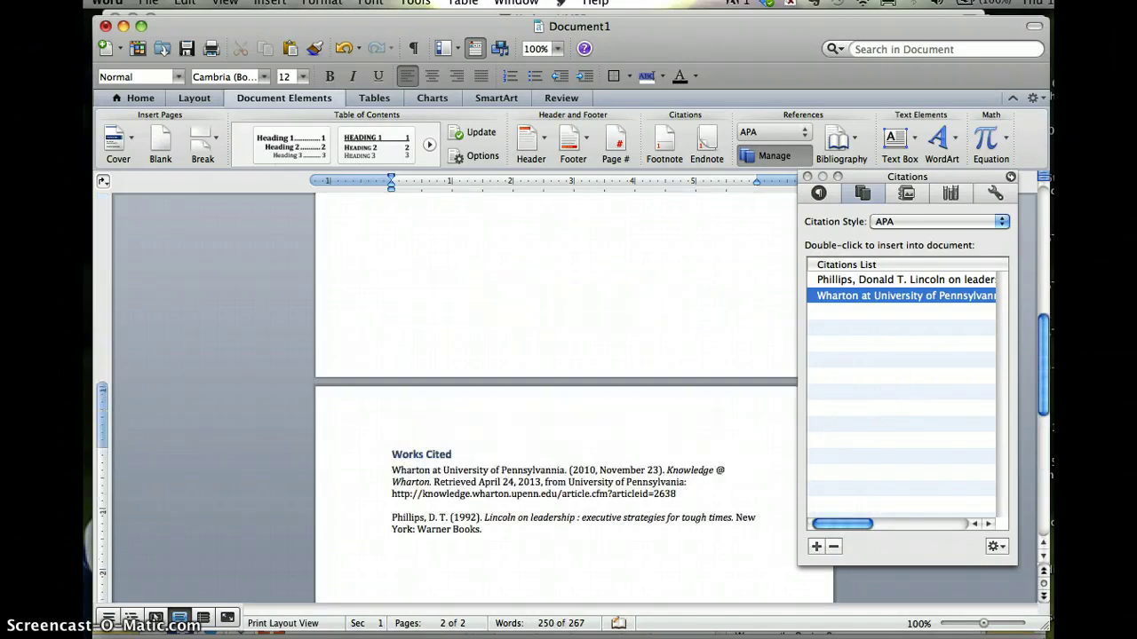
{"action": "left_click", "coordinate": [849, 493]}
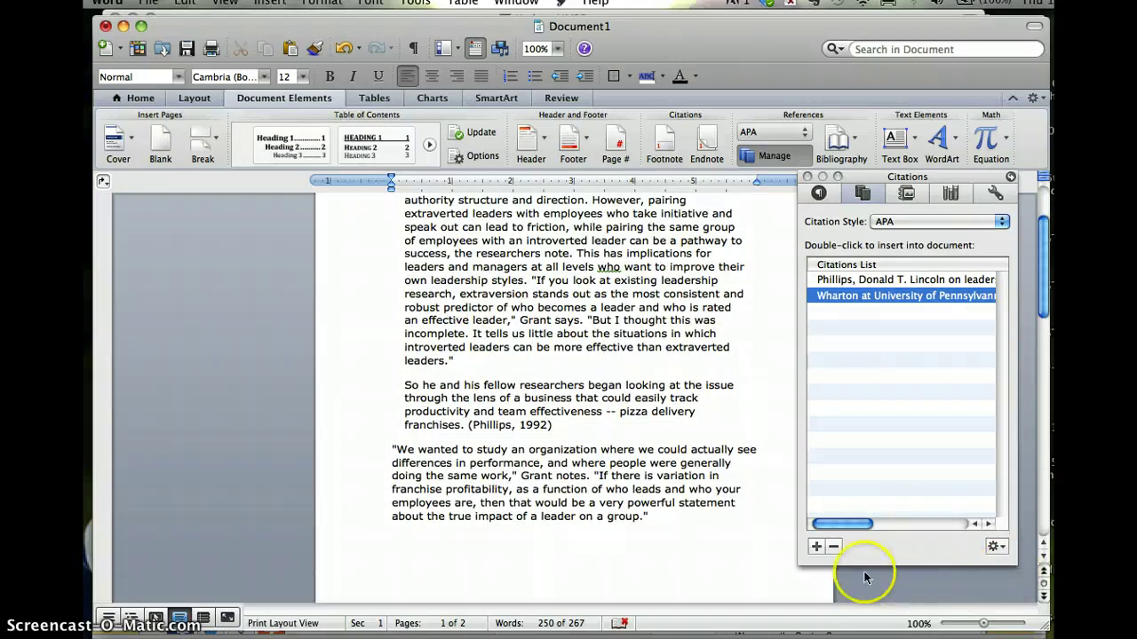
{"action": "left_click", "coordinate": [816, 545]}
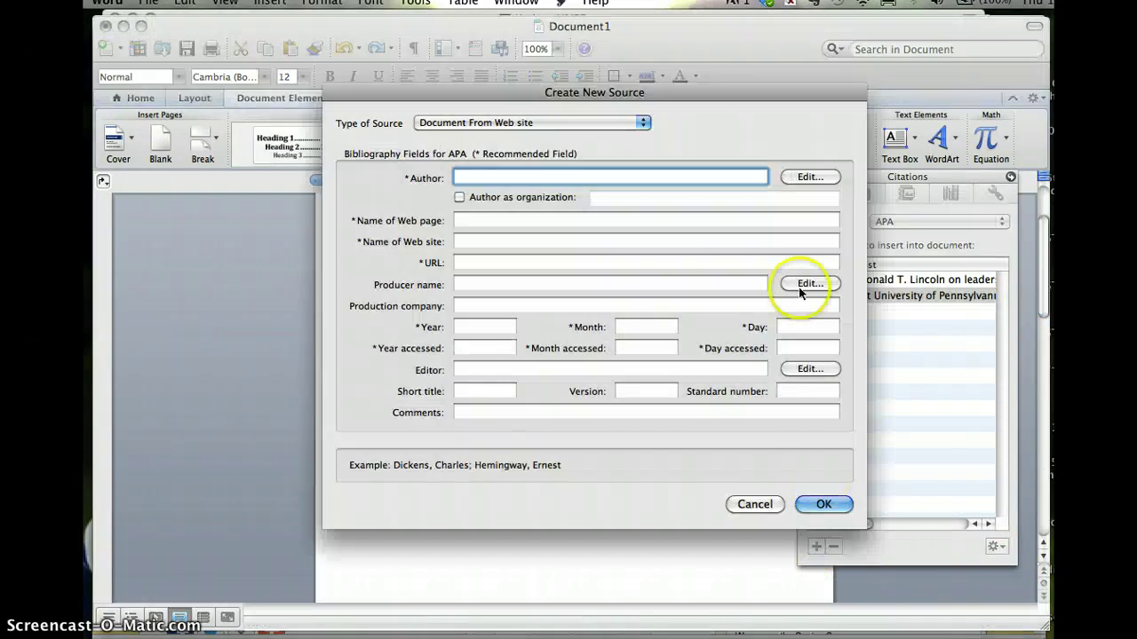
{"action": "left_click", "coordinate": [644, 123]}
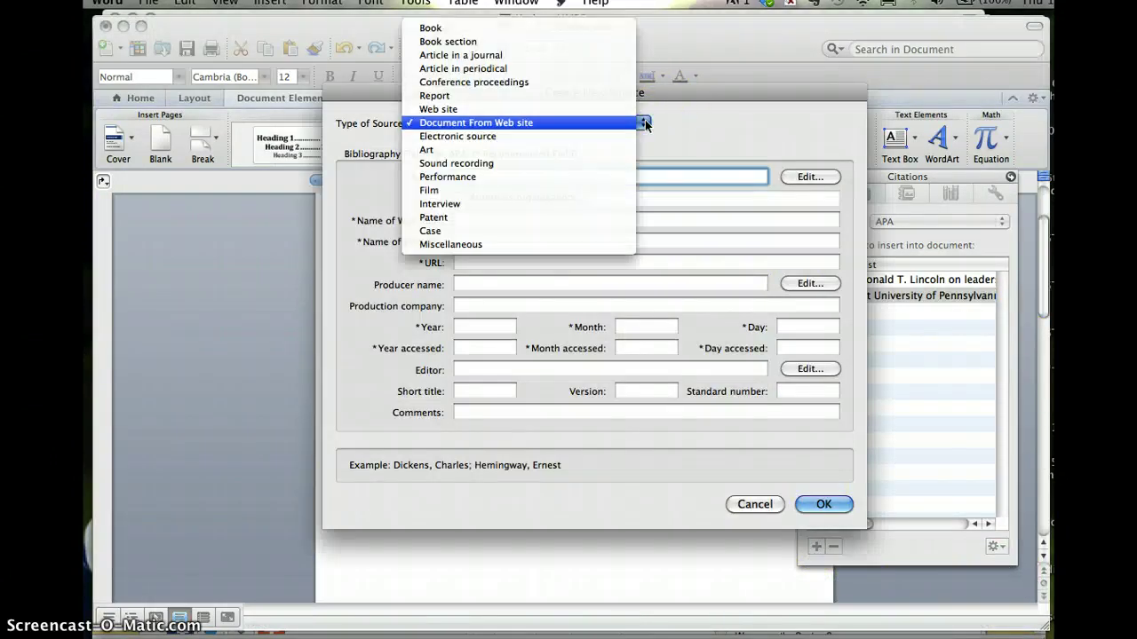
{"action": "left_click", "coordinate": [481, 68]}
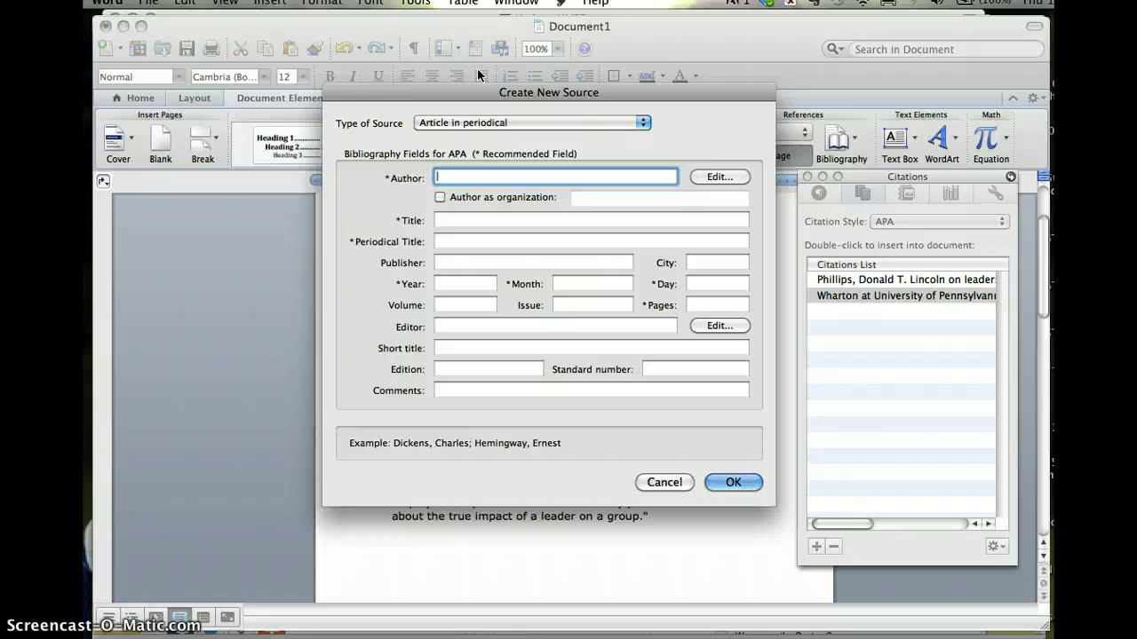
Enter the article author's full name, the title "Lincoln plays to win" and the periodical title Newsweek.
{"action": "type", "text": "Sydnye Blumenthal"}
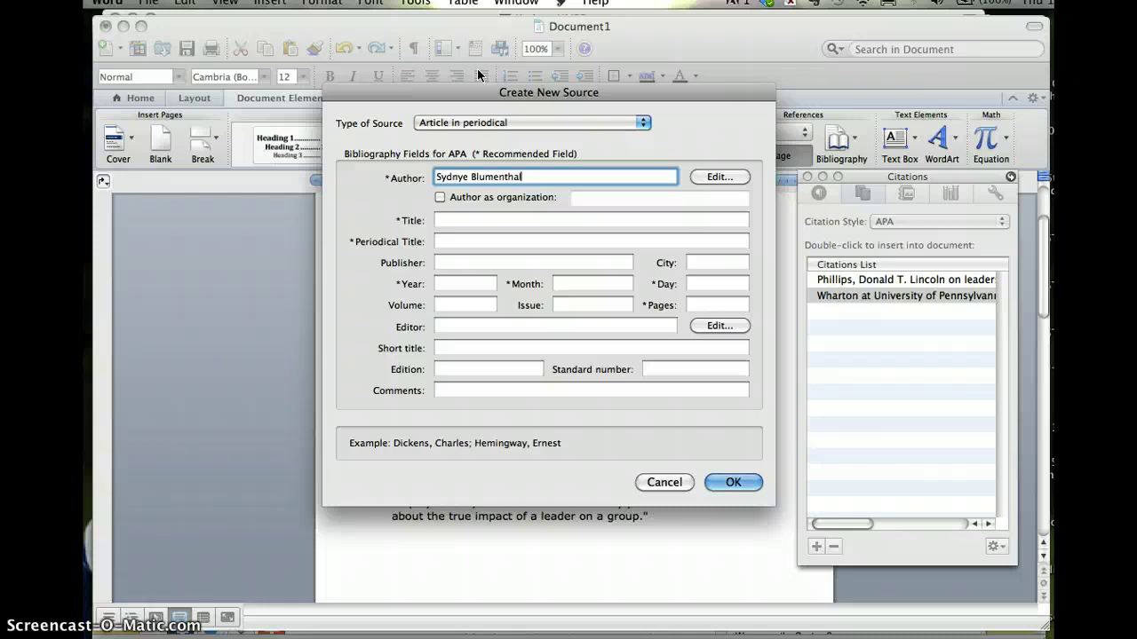
{"action": "key", "text": "Tab"}
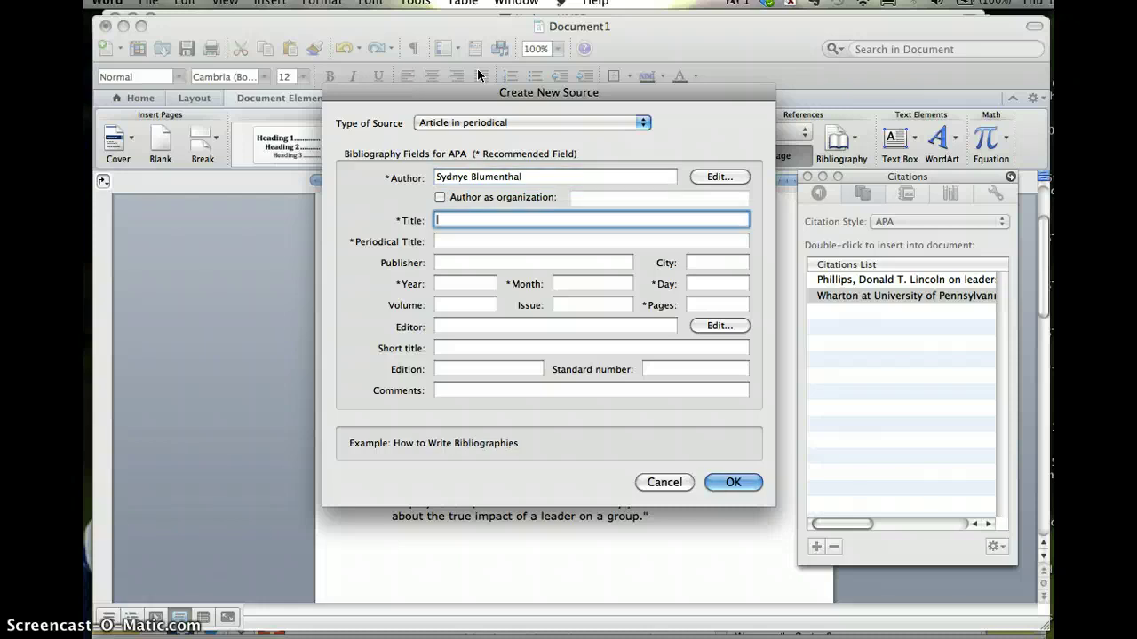
{"action": "type", "text": "Lincoln plays to win"}
{"action": "key", "text": "Tab"}
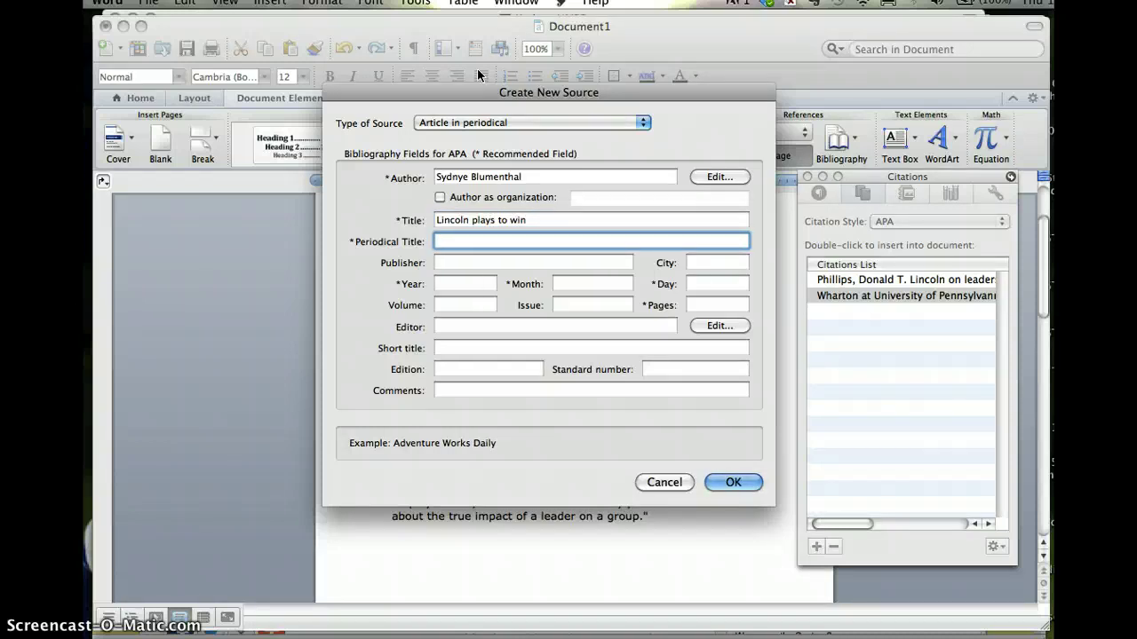
{"action": "type", "text": "Newsweek"}
Set the article's publication date to year 2012, month October, day 22.
{"action": "key", "text": "Tab"}
{"action": "key", "text": "Tab"}
{"action": "key", "text": "Tab"}
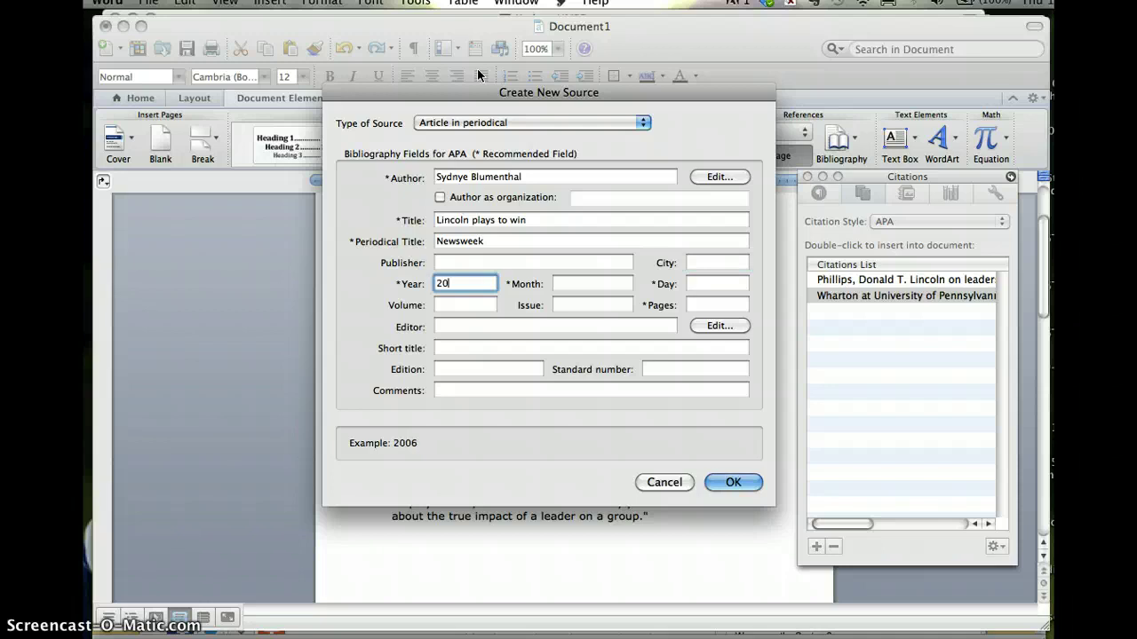
{"action": "key", "text": "Tab"}
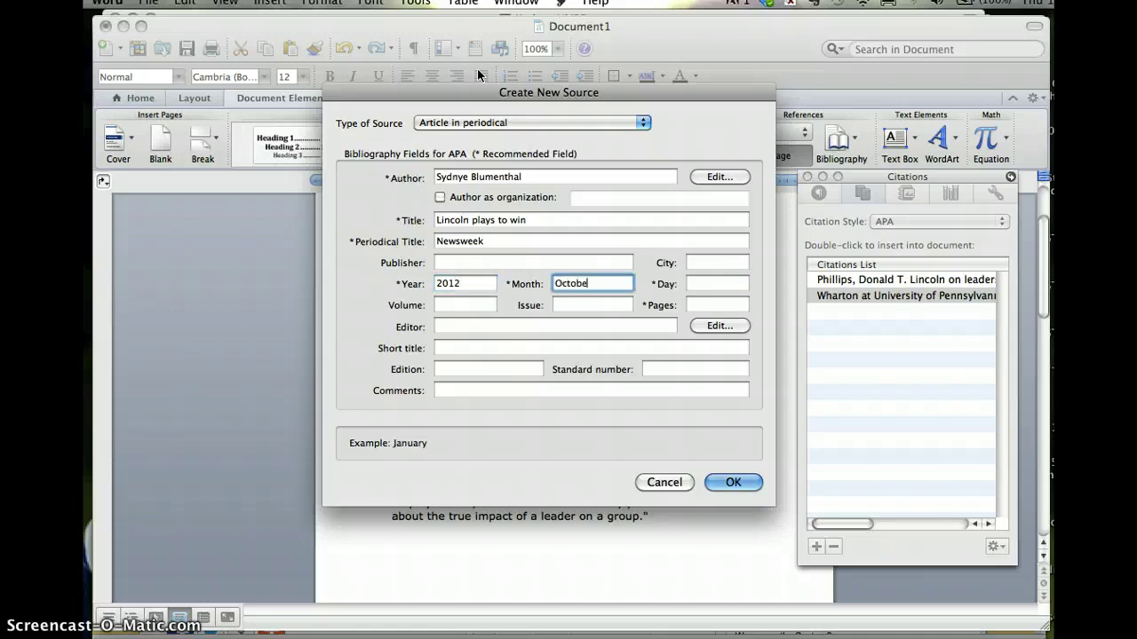
{"action": "key", "text": "Tab"}
{"action": "type", "text": "22"}
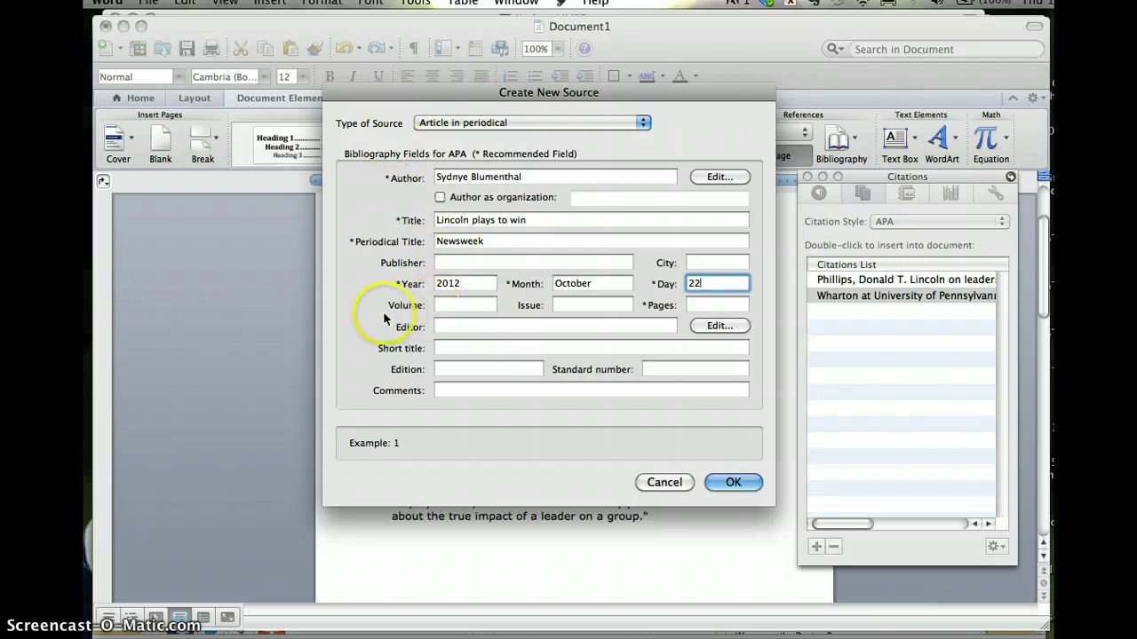
Set the article's volume to 160, issue to 17 and pages to 32-38, and save the source.
{"action": "left_click", "coordinate": [449, 305]}
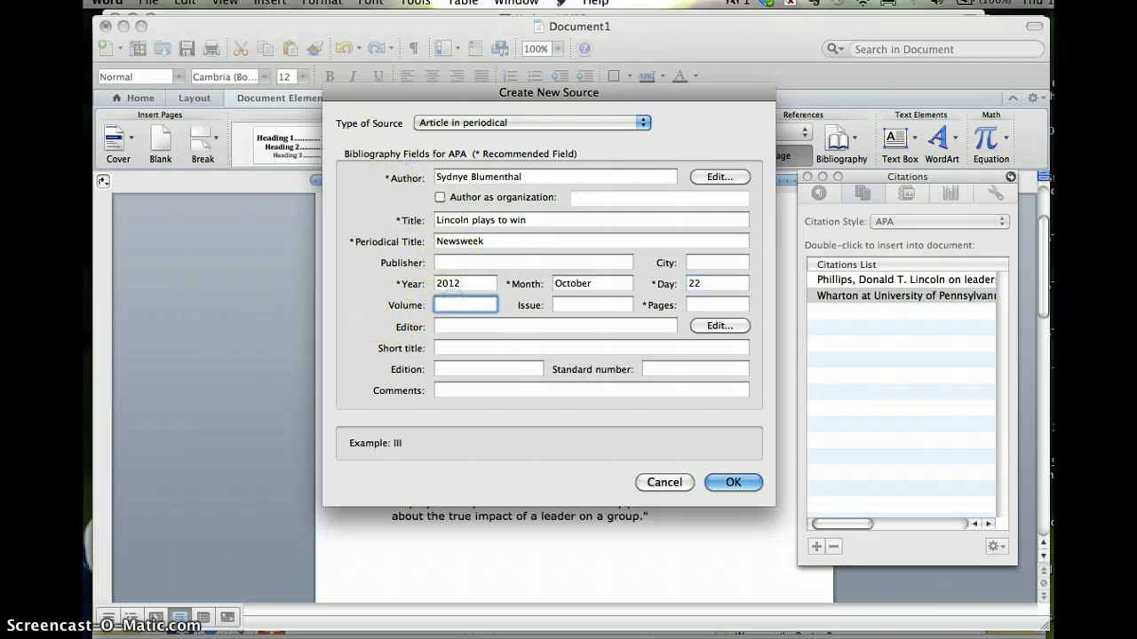
{"action": "type", "text": "160"}
{"action": "key", "text": "Tab"}
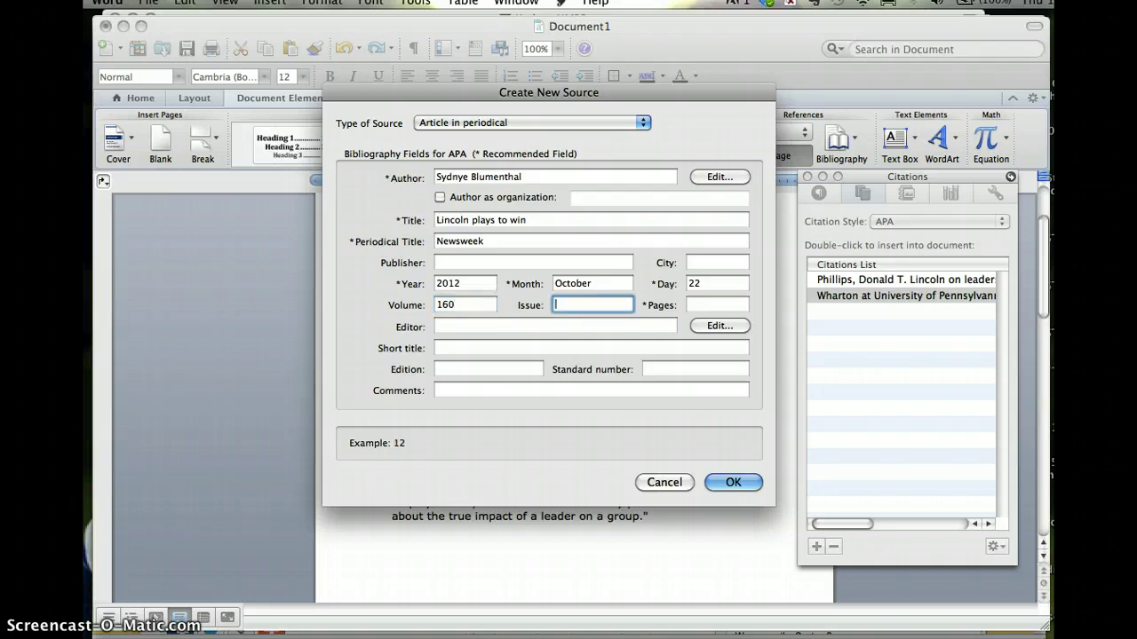
{"action": "type", "text": "17"}
{"action": "key", "text": "Tab"}
{"action": "type", "text": "3"}
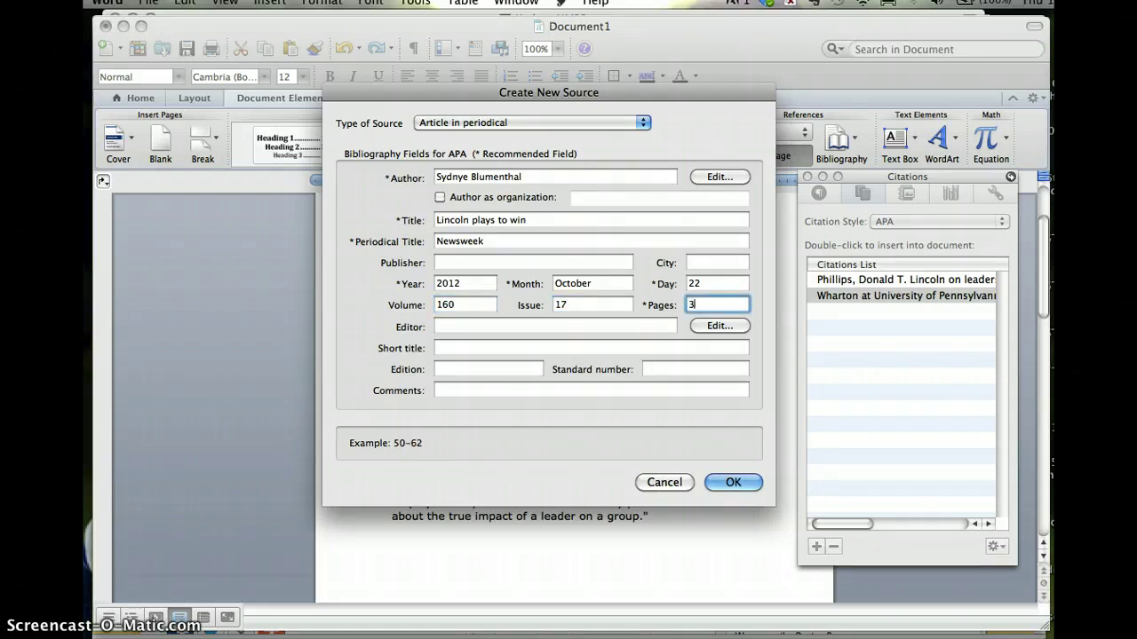
{"action": "type", "text": "2-38"}
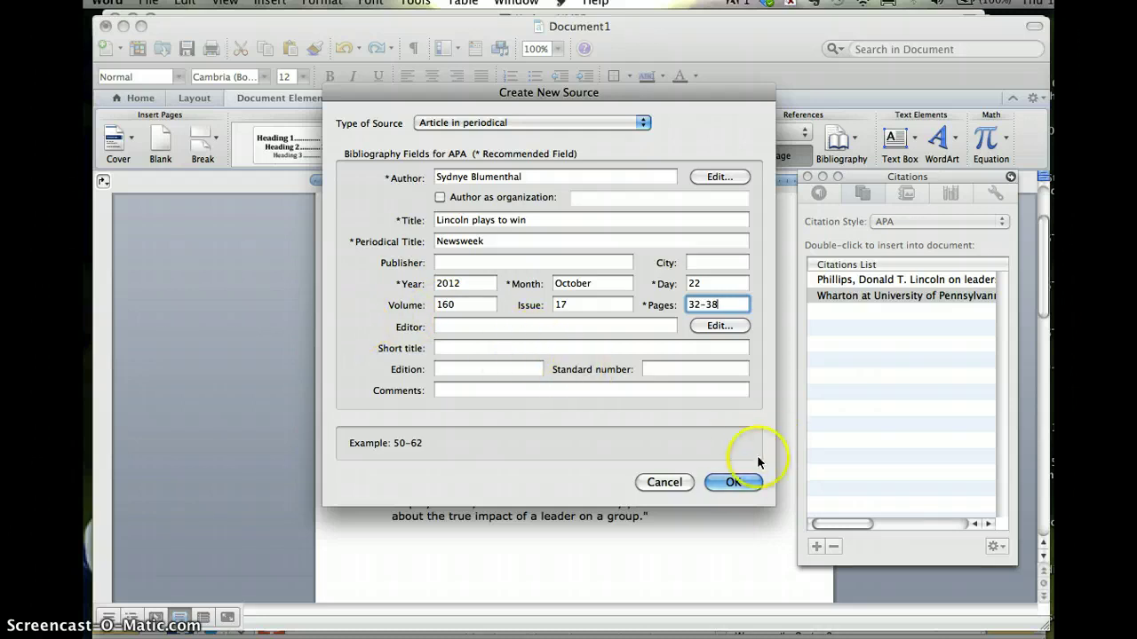
{"action": "left_click", "coordinate": [737, 482]}
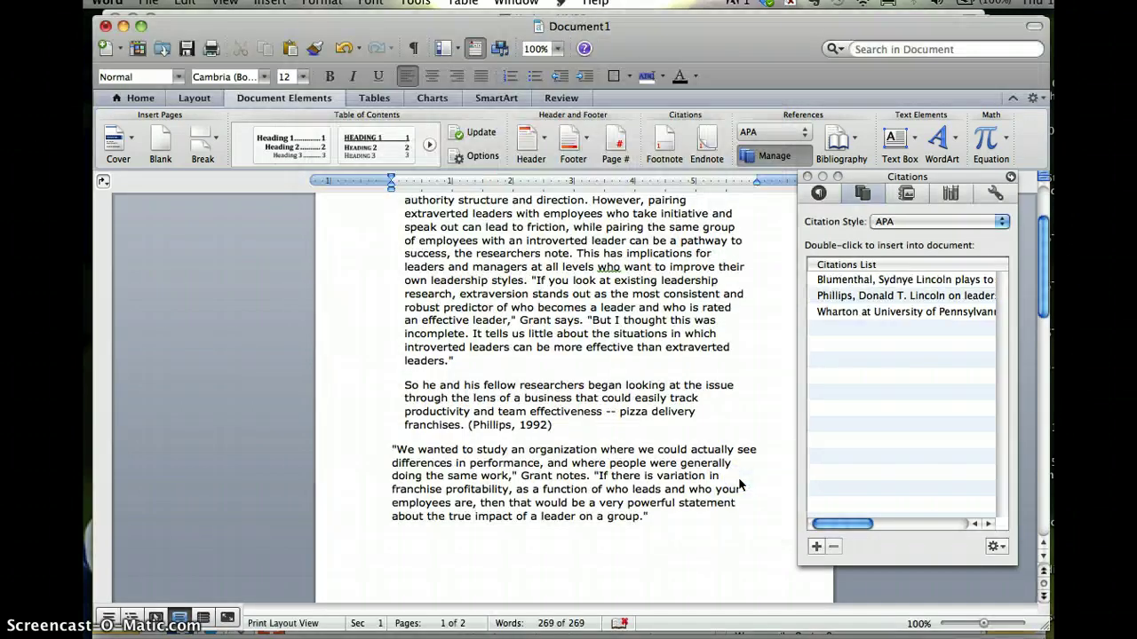
Insert the Newsweek article's in-text citation at the end of the last paragraph, after "on a group.".
{"action": "scroll", "coordinate": [612, 449], "scroll_direction": "down", "scroll_amount": 1}
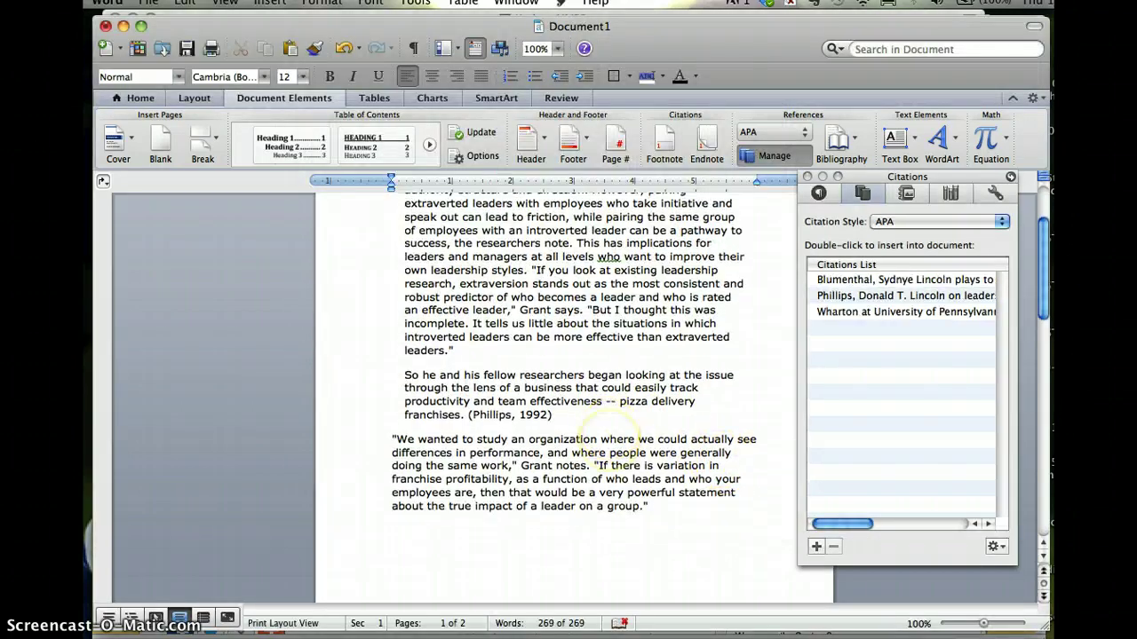
{"action": "scroll", "coordinate": [613, 449], "scroll_direction": "up", "scroll_amount": 5}
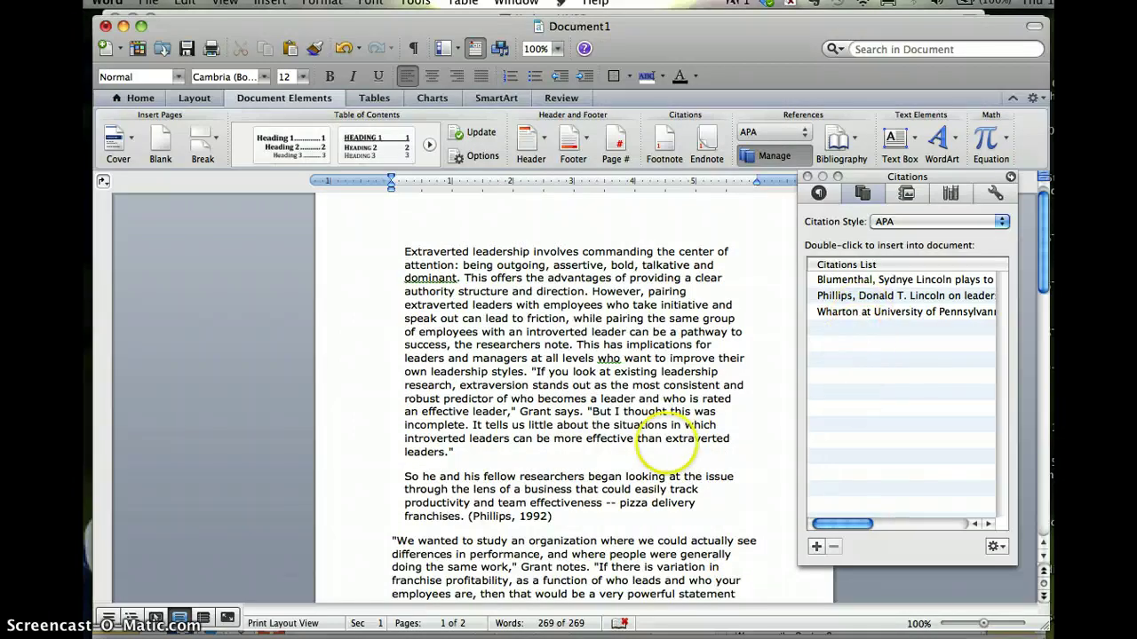
{"action": "scroll", "coordinate": [666, 449], "scroll_direction": "down", "scroll_amount": 5}
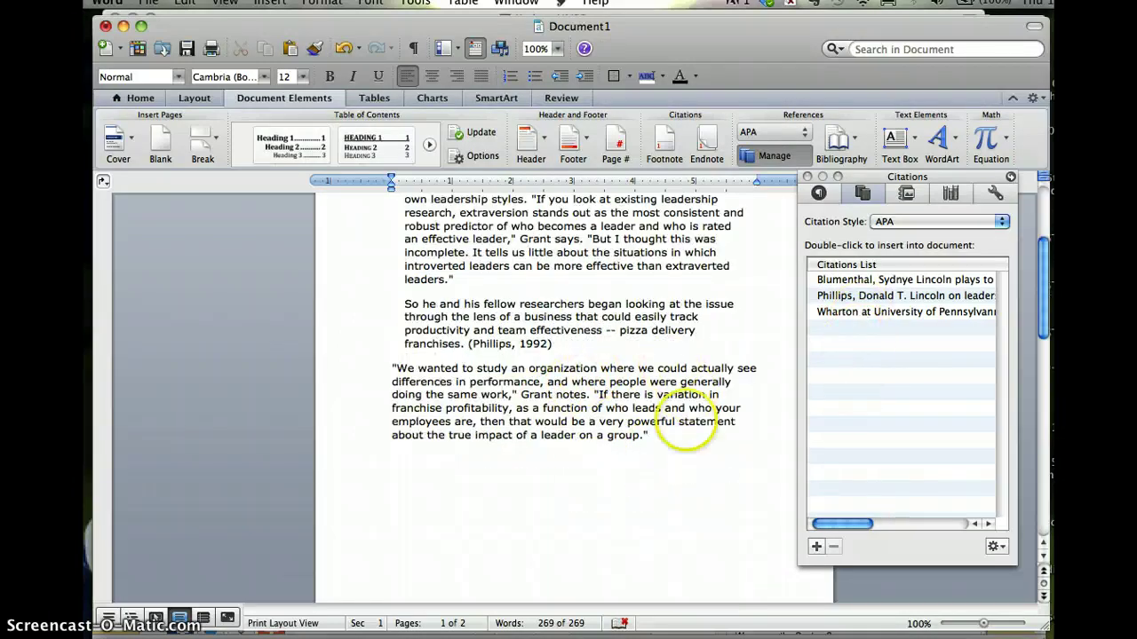
{"action": "left_click", "coordinate": [651, 435]}
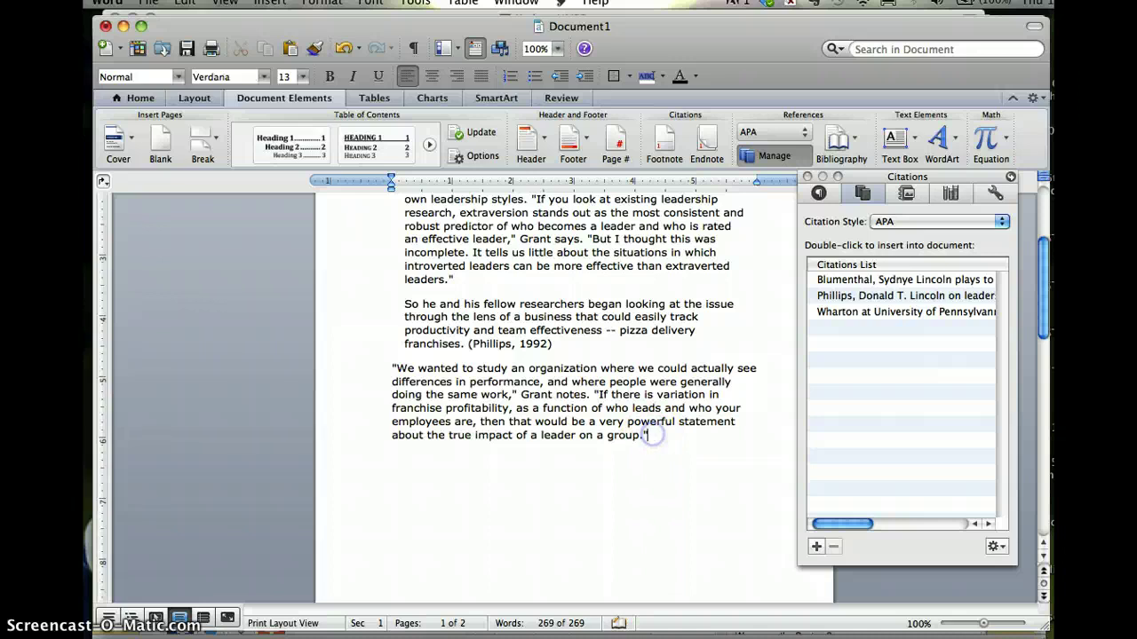
{"action": "double_click", "coordinate": [831, 283]}
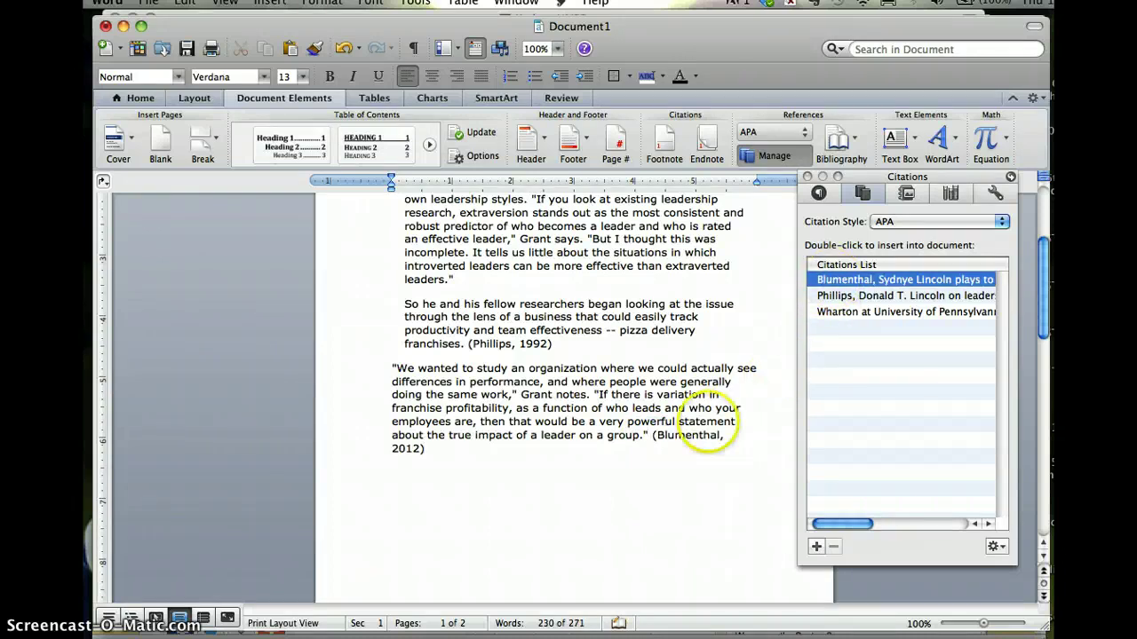
Insert the Wharton web site's in-text citation at the end of the paragraph that closes with "extraverted leaders.".
{"action": "scroll", "coordinate": [654, 482], "scroll_direction": "up", "scroll_amount": 3}
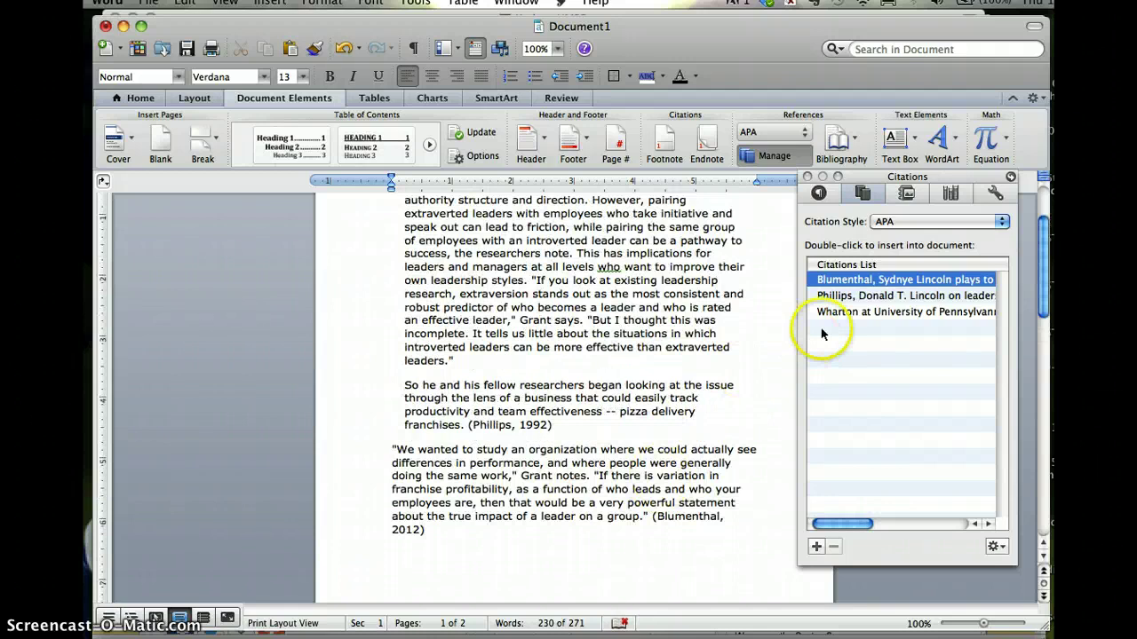
{"action": "left_click", "coordinate": [835, 312]}
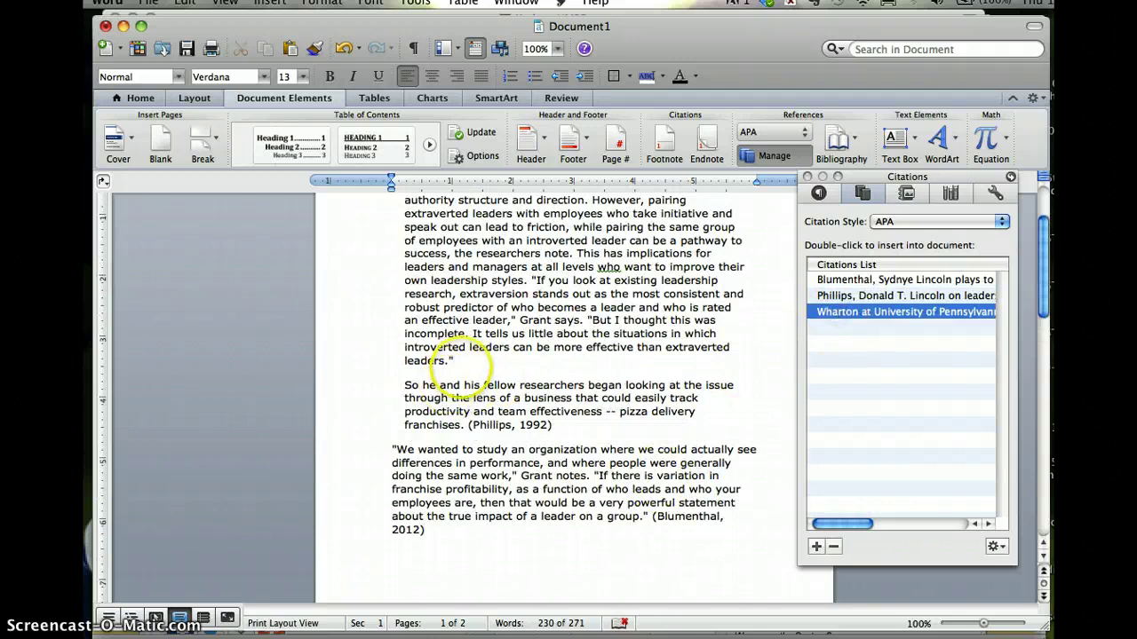
{"action": "left_click", "coordinate": [460, 362]}
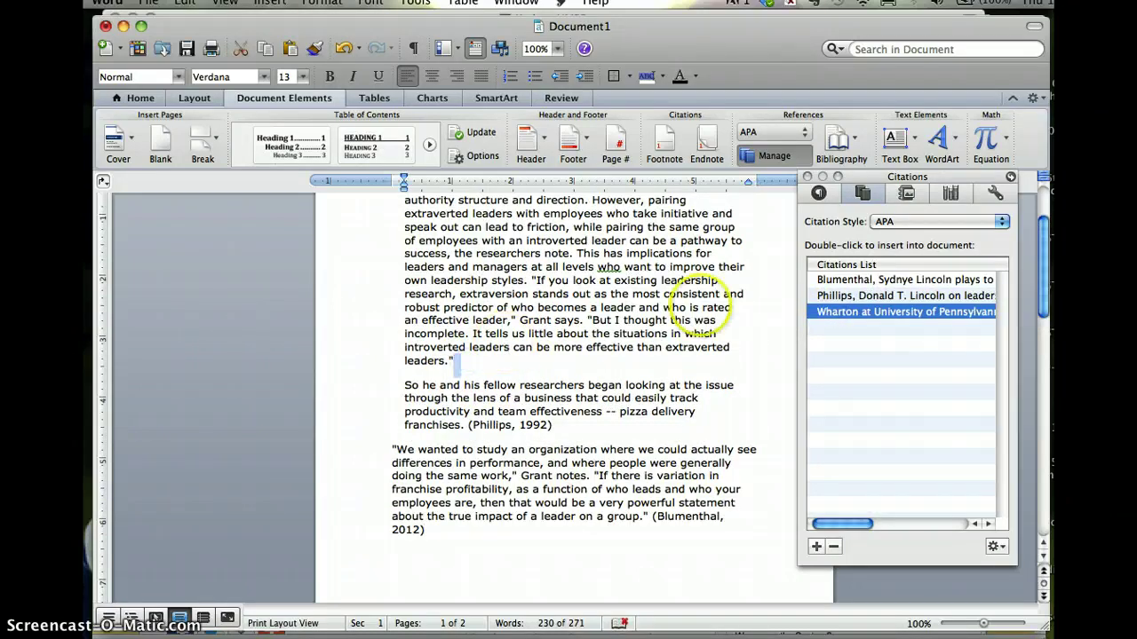
{"action": "double_click", "coordinate": [860, 313]}
{"action": "double_click", "coordinate": [861, 314]}
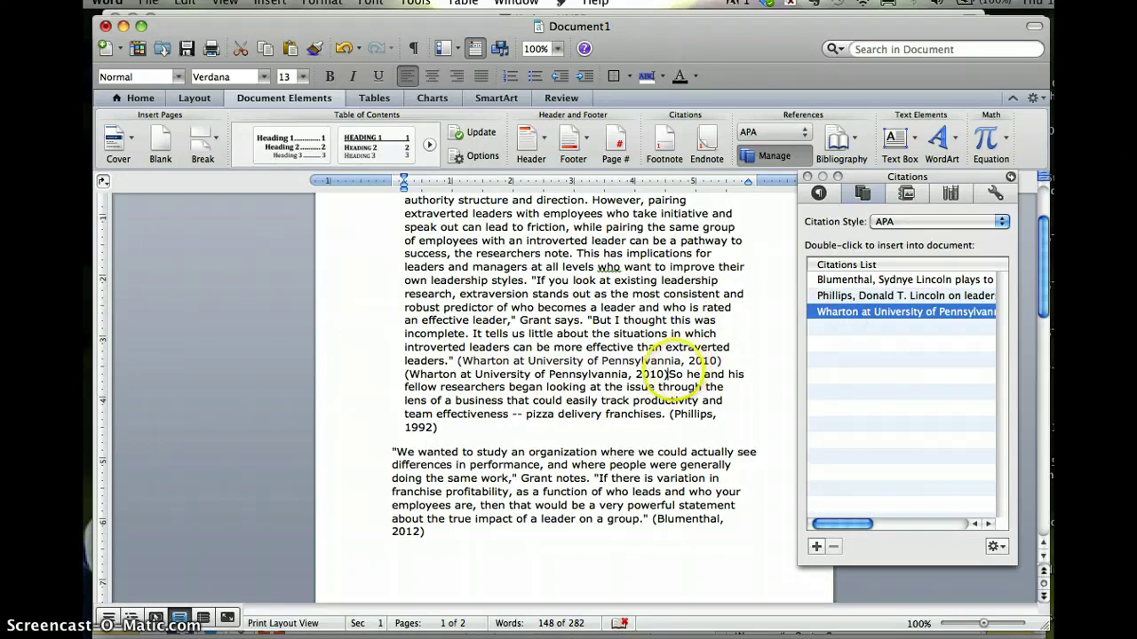
Delete the duplicate Wharton citation and restore the paragraph break before "So he and his fellow researchers".
{"action": "left_click", "coordinate": [573, 373]}
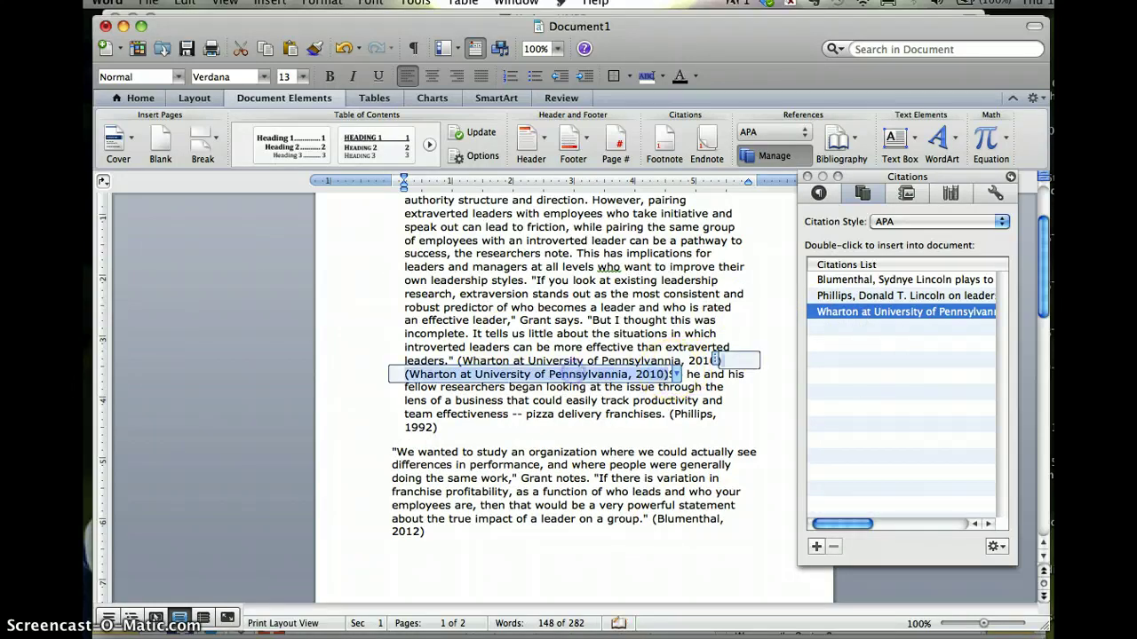
{"action": "key", "text": "BackSpace"}
{"action": "key", "text": "Return"}
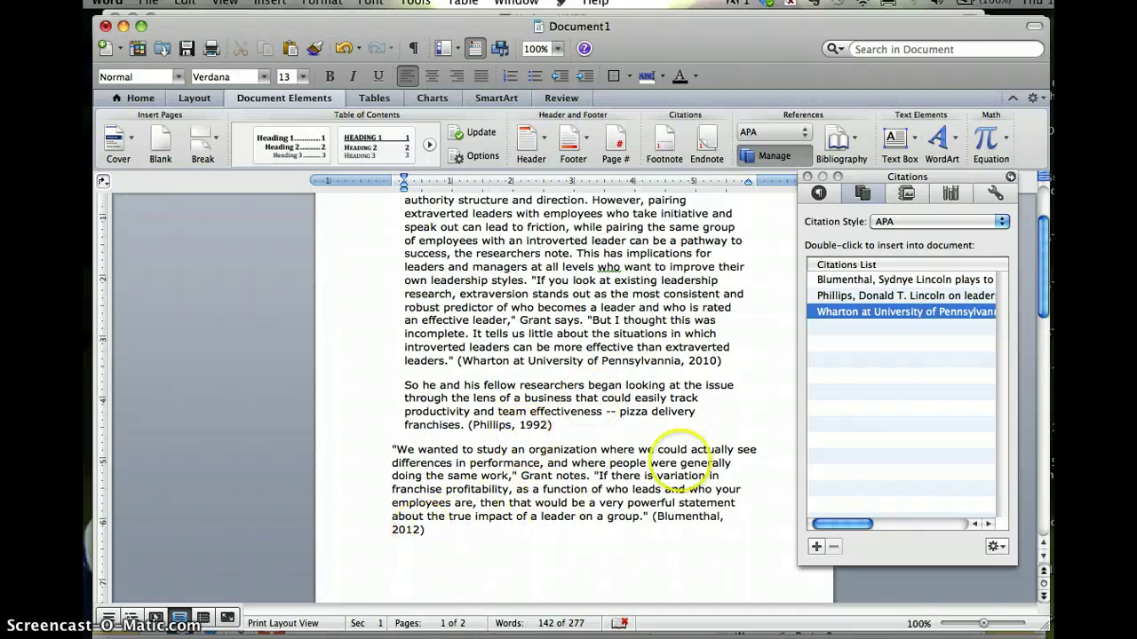
Delete the stray Newsweek article citation below the Works Cited list on the second page.
{"action": "scroll", "coordinate": [702, 378], "scroll_direction": "down", "scroll_amount": 3}
{"action": "scroll", "coordinate": [701, 378], "scroll_direction": "down", "scroll_amount": 5}
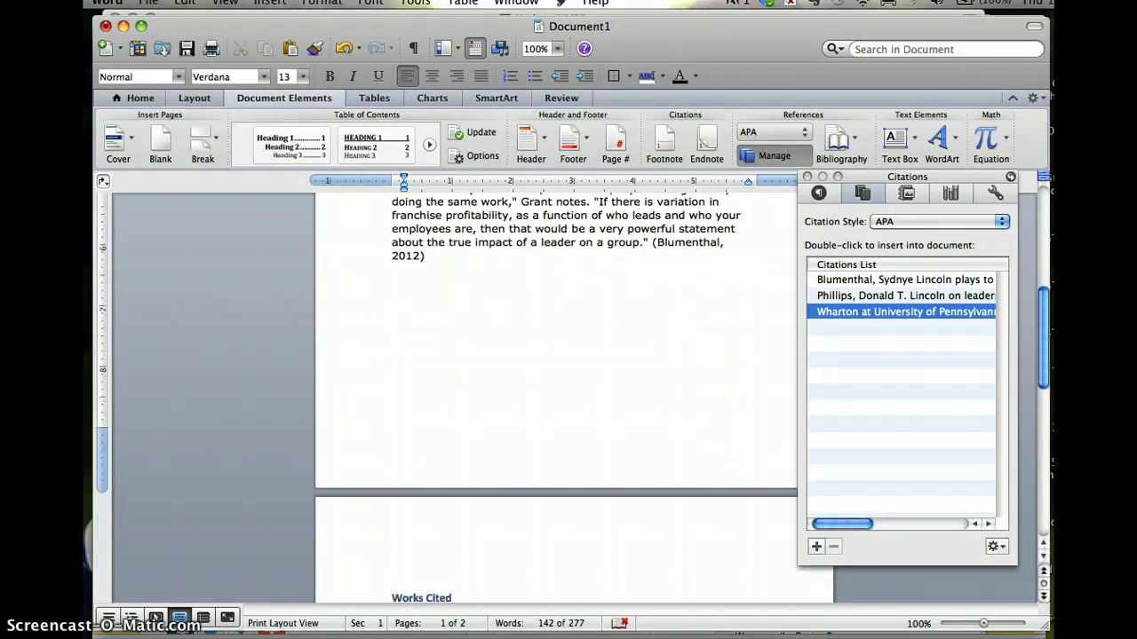
{"action": "scroll", "coordinate": [709, 367], "scroll_direction": "down", "scroll_amount": 1}
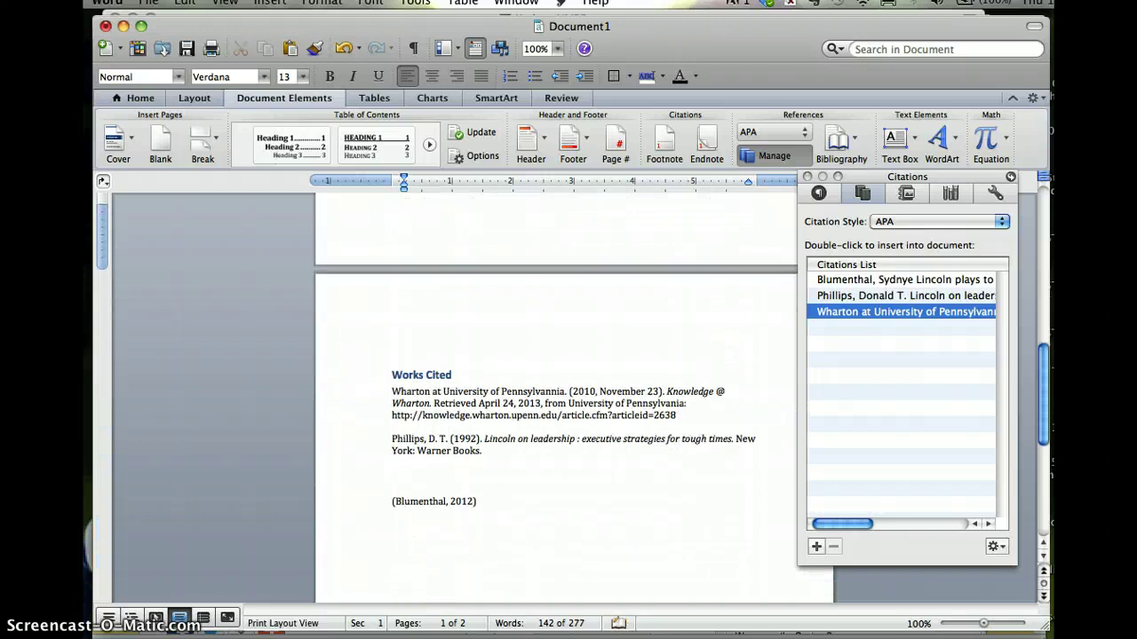
{"action": "left_click", "coordinate": [480, 501]}
{"action": "left_click", "coordinate": [418, 501]}
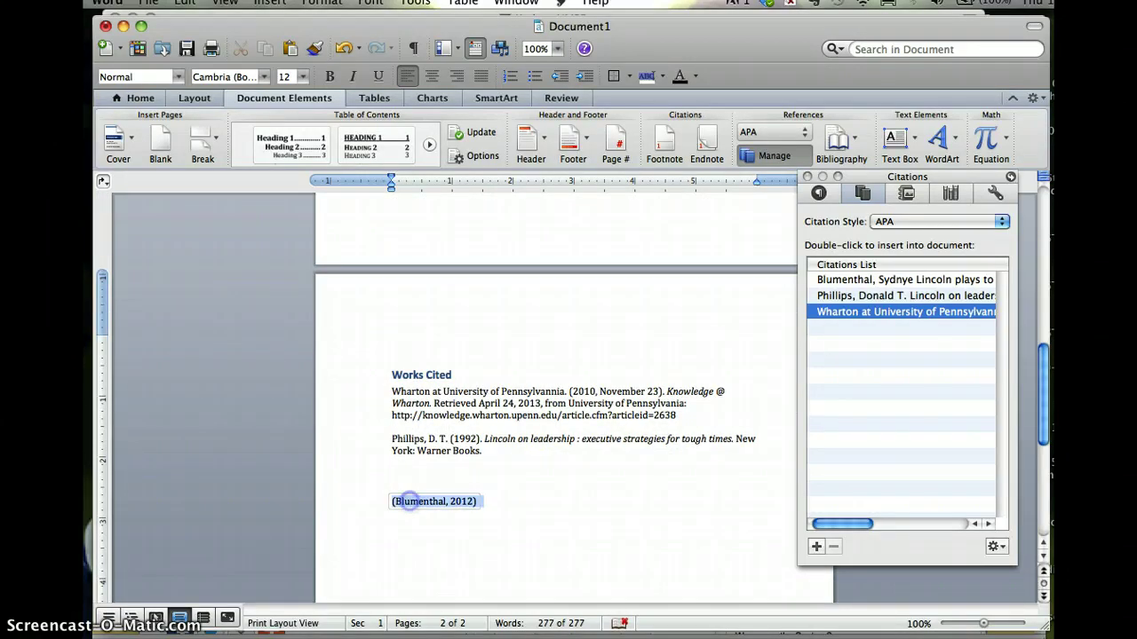
{"action": "key", "text": "BackSpace"}
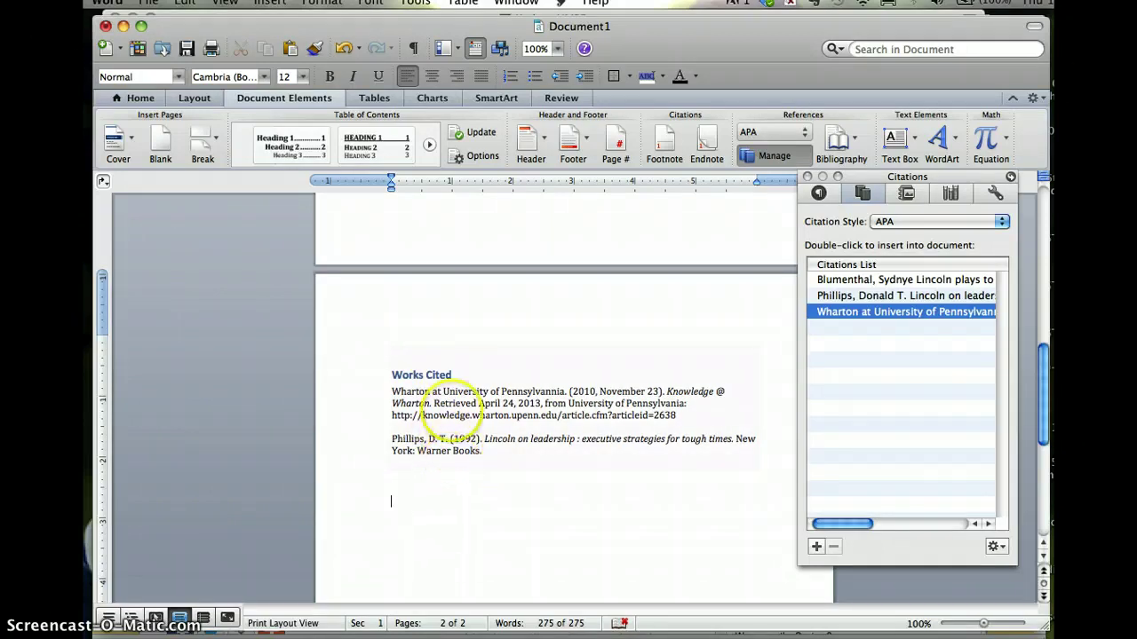
Update the citations and bibliography in the Works Cited block to include the new article.
{"action": "left_click", "coordinate": [447, 375]}
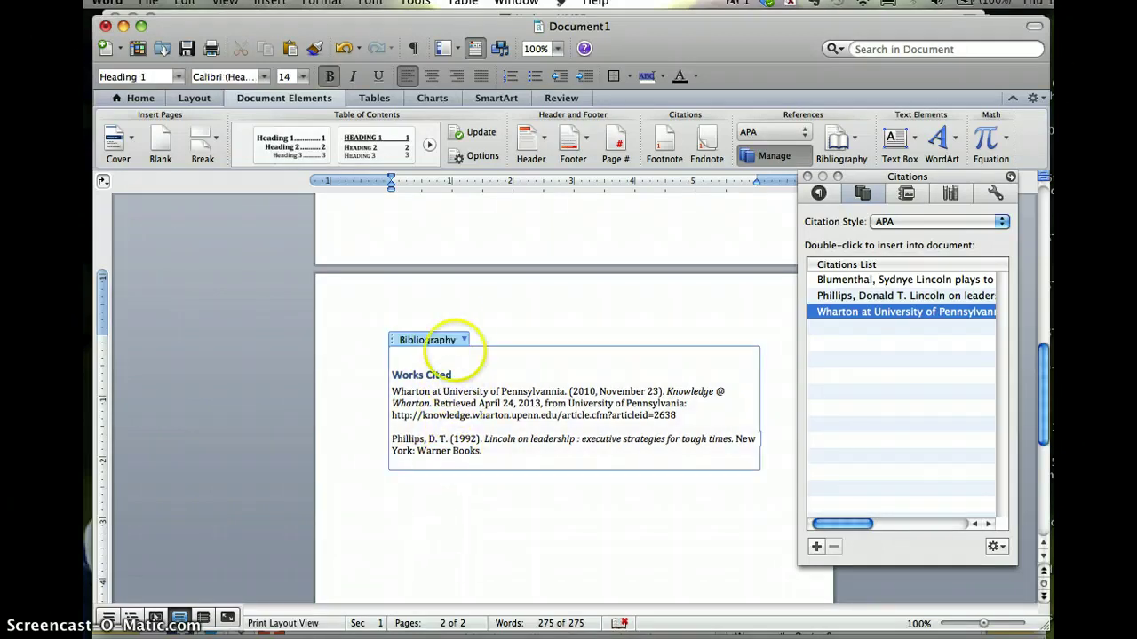
{"action": "left_click", "coordinate": [464, 340]}
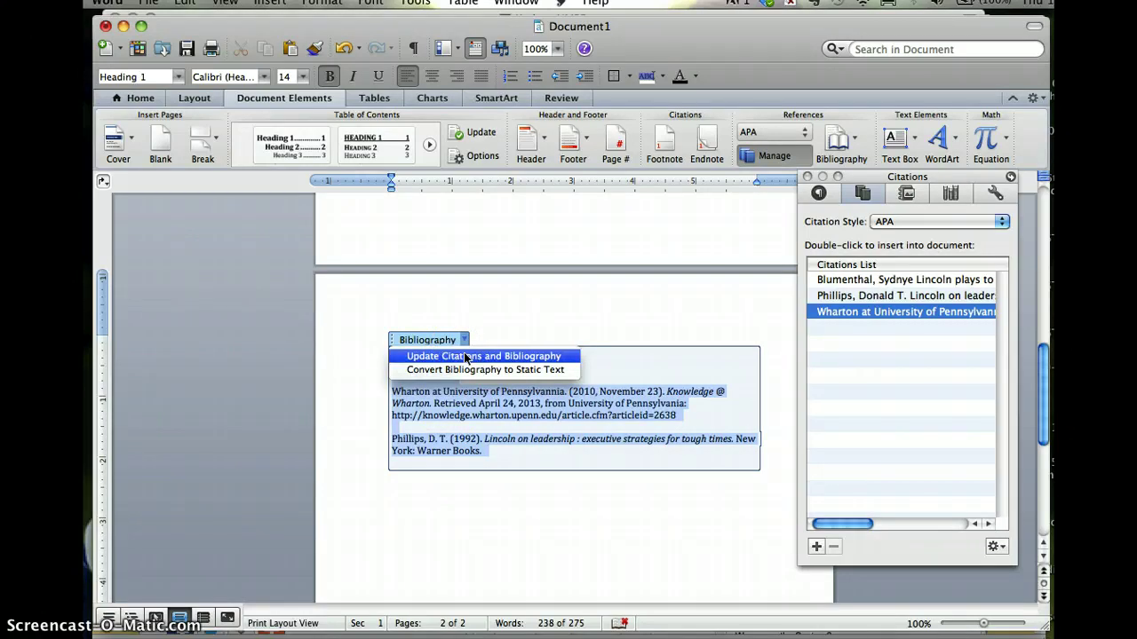
{"action": "left_click", "coordinate": [466, 357]}
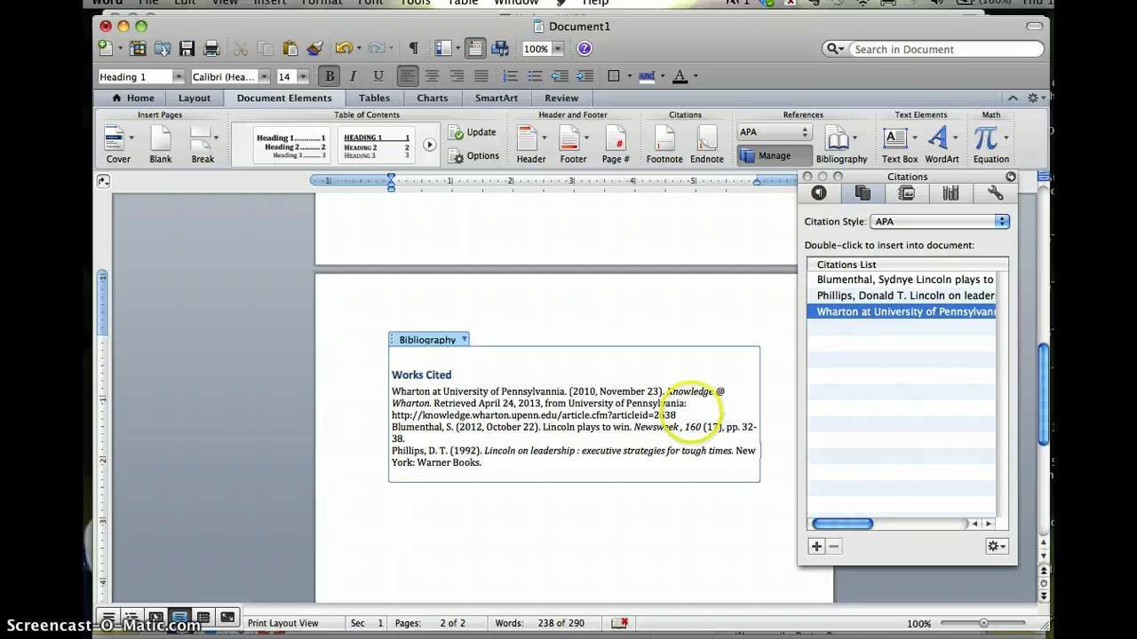
Add a blank line before and after the Newsweek article entry in the Works Cited list.
{"action": "left_click", "coordinate": [687, 415]}
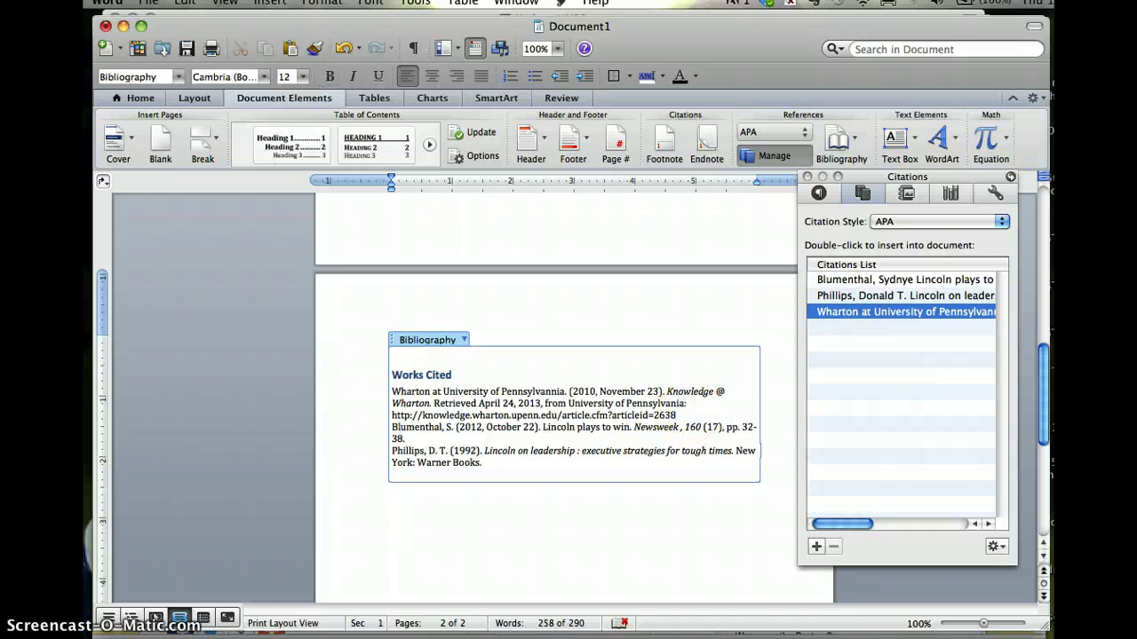
{"action": "key", "text": "Return"}
{"action": "left_click", "coordinate": [424, 450]}
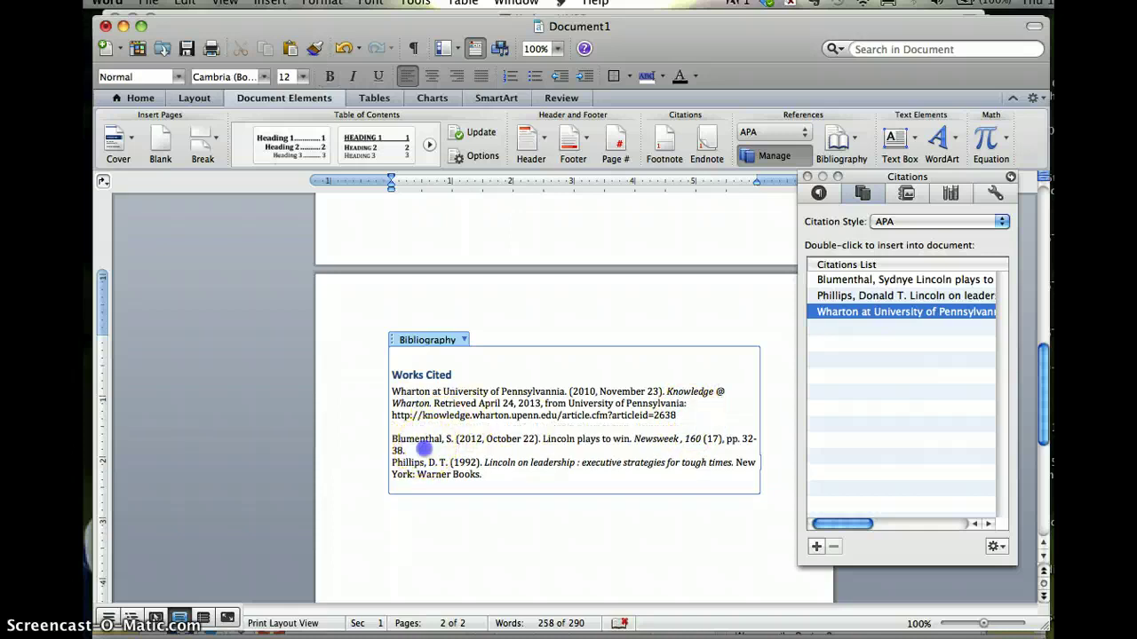
{"action": "key", "text": "Return"}
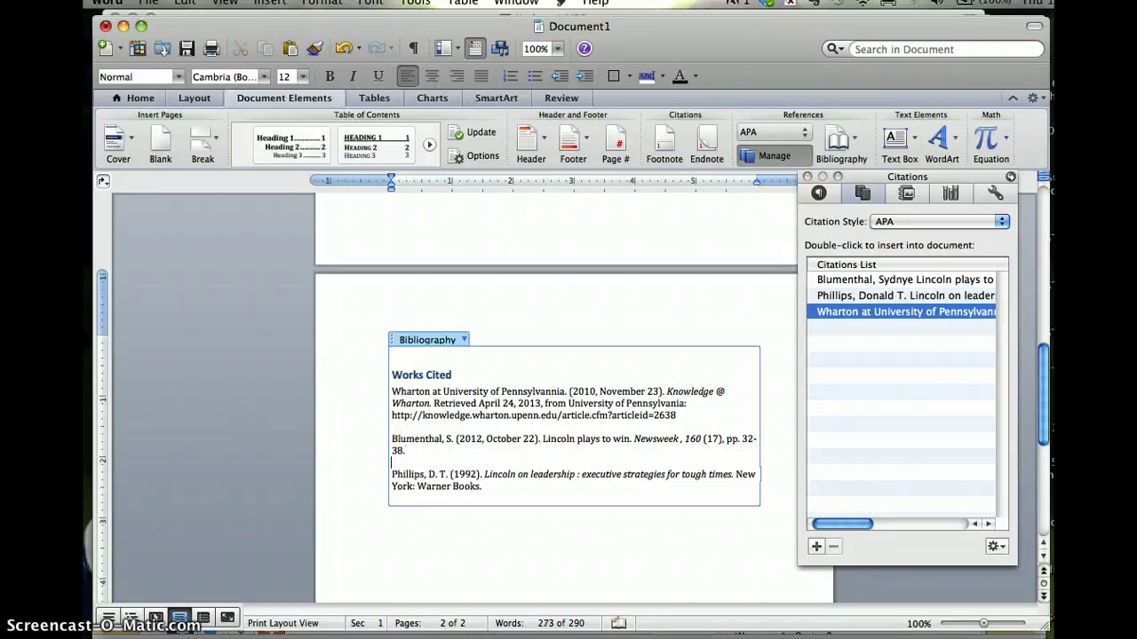